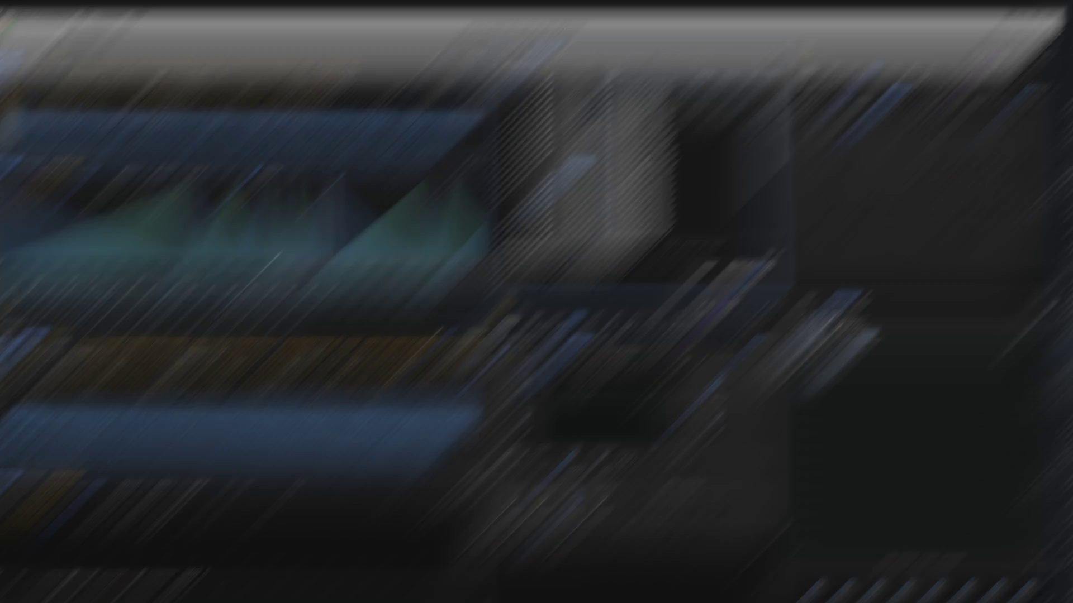
Step: Select a loop file in the Wavetable + Browser list, leaving Program 1 empty
left_click(655, 148)
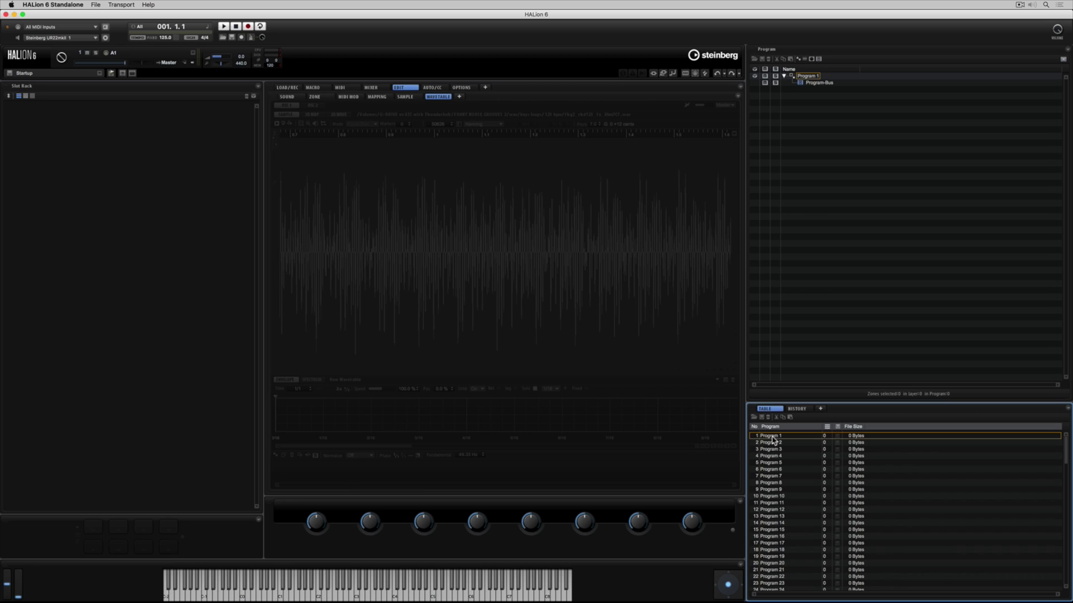
Step: Load Program 1 into slot 1, add Layer 1, and give it a new wavetable zone
left_click_drag(773, 440, 211, 169)
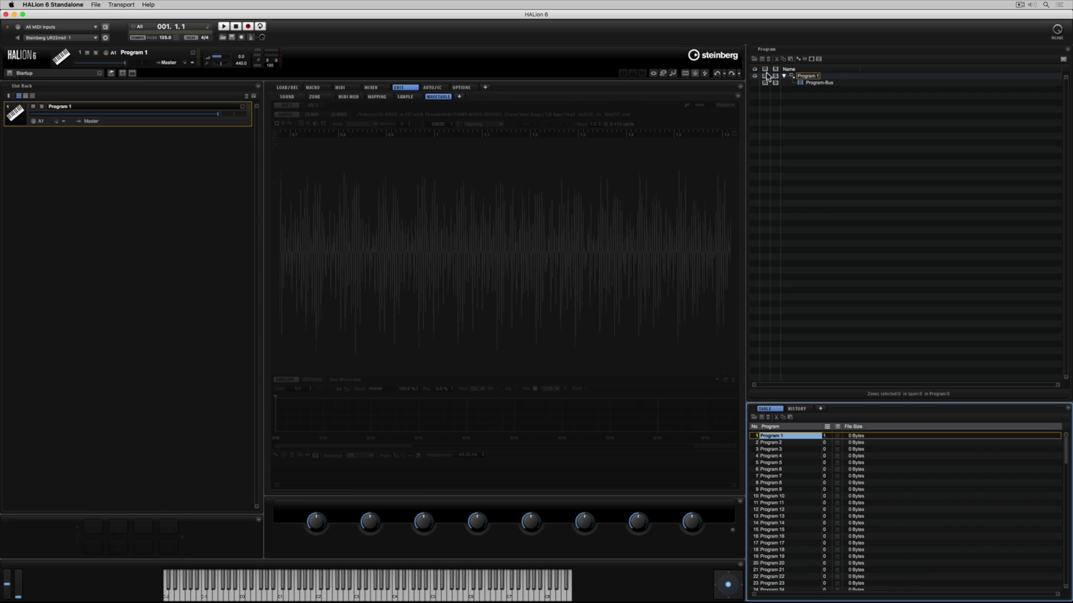
left_click(807, 60)
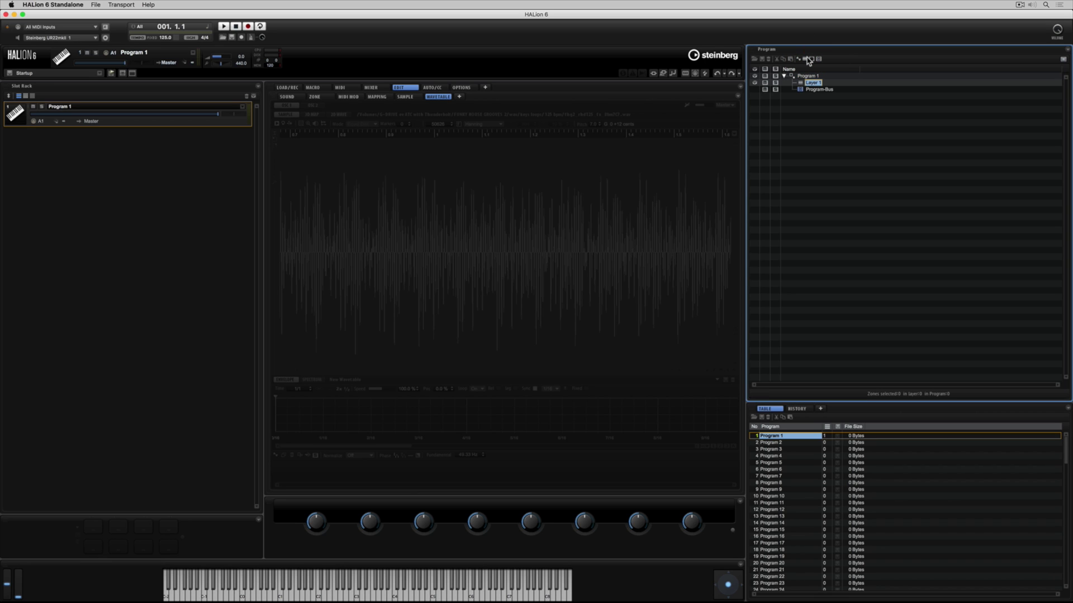
left_click(799, 60)
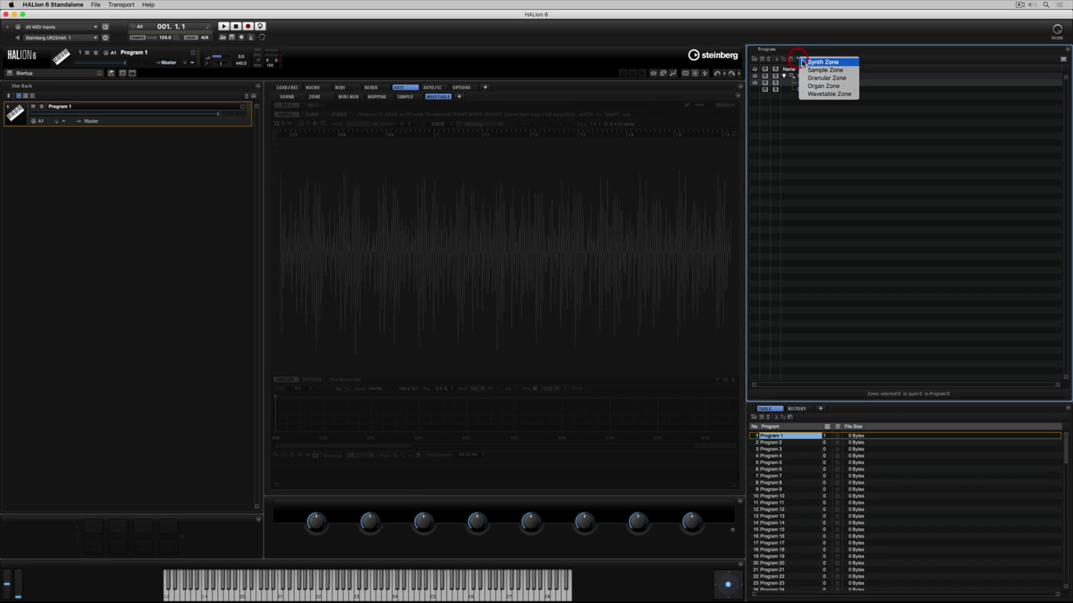
left_click(815, 94)
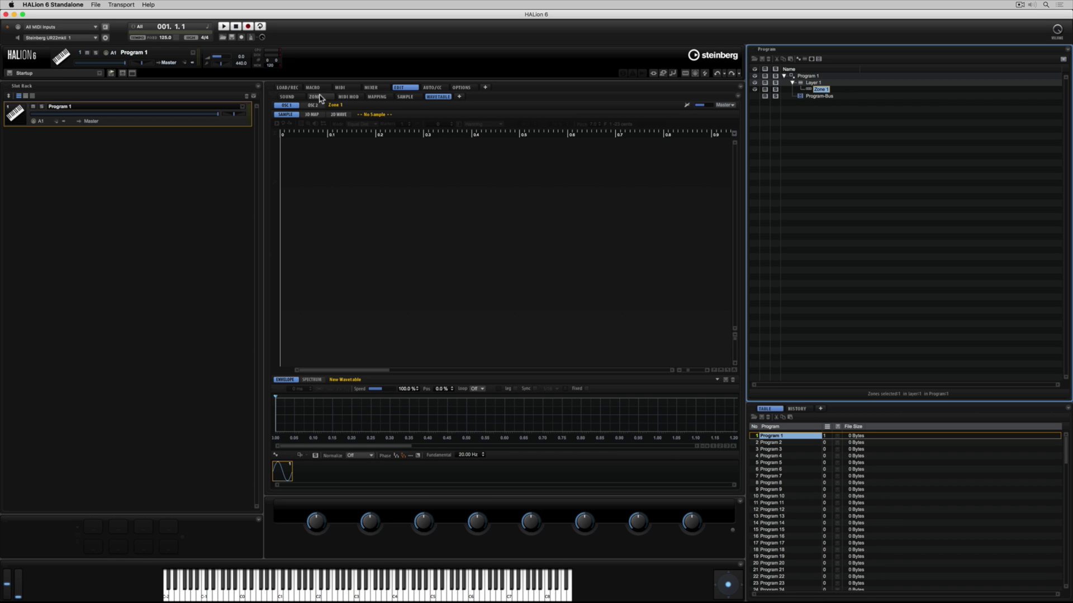
left_click(285, 97)
scroll(599, 243, "down", 6)
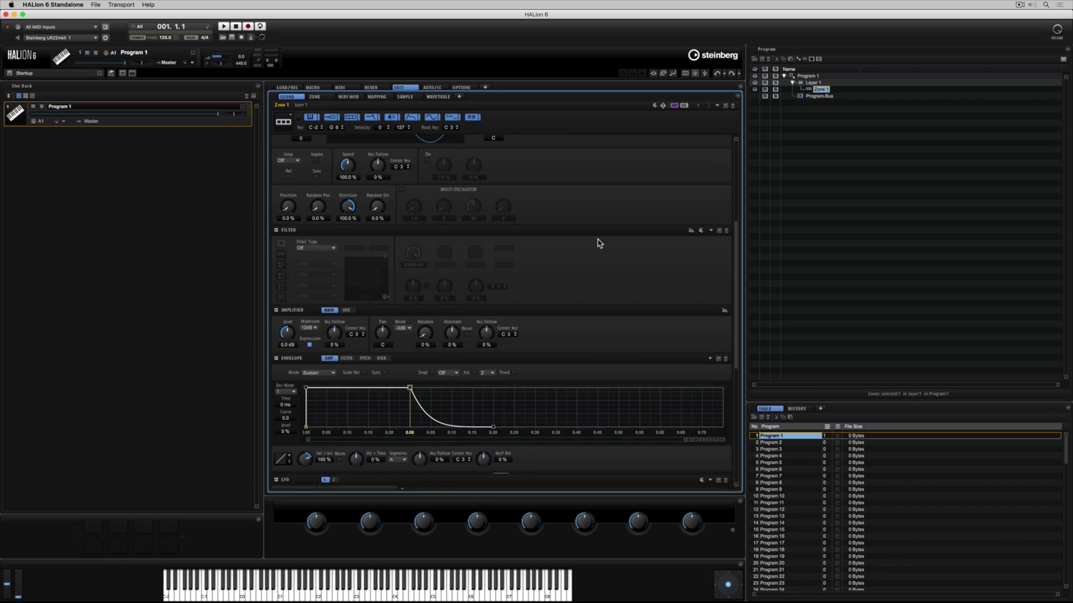
scroll(599, 243, "up", 6)
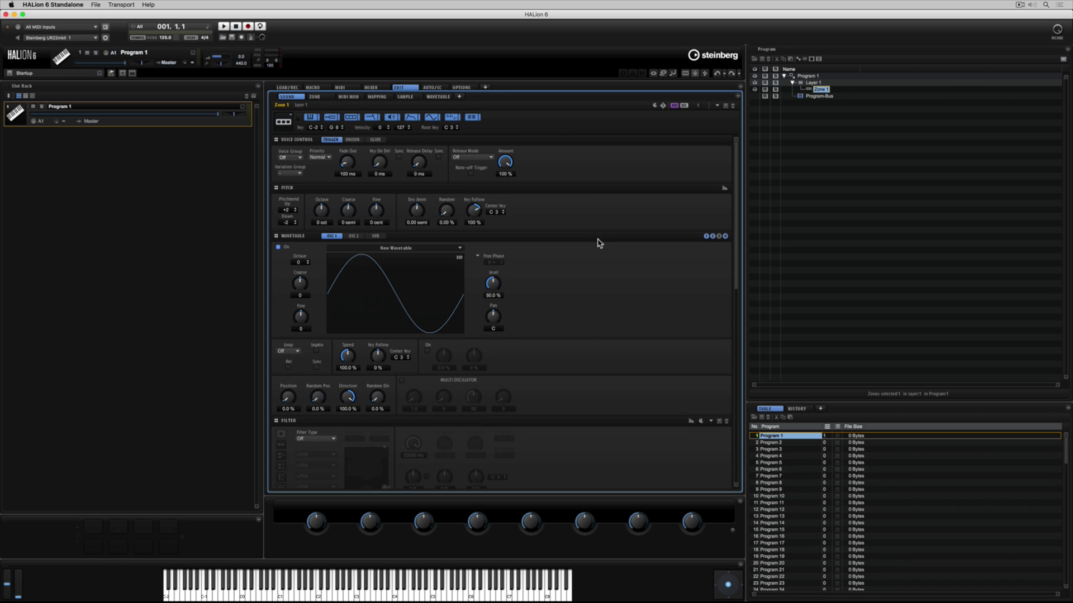
left_click(459, 258)
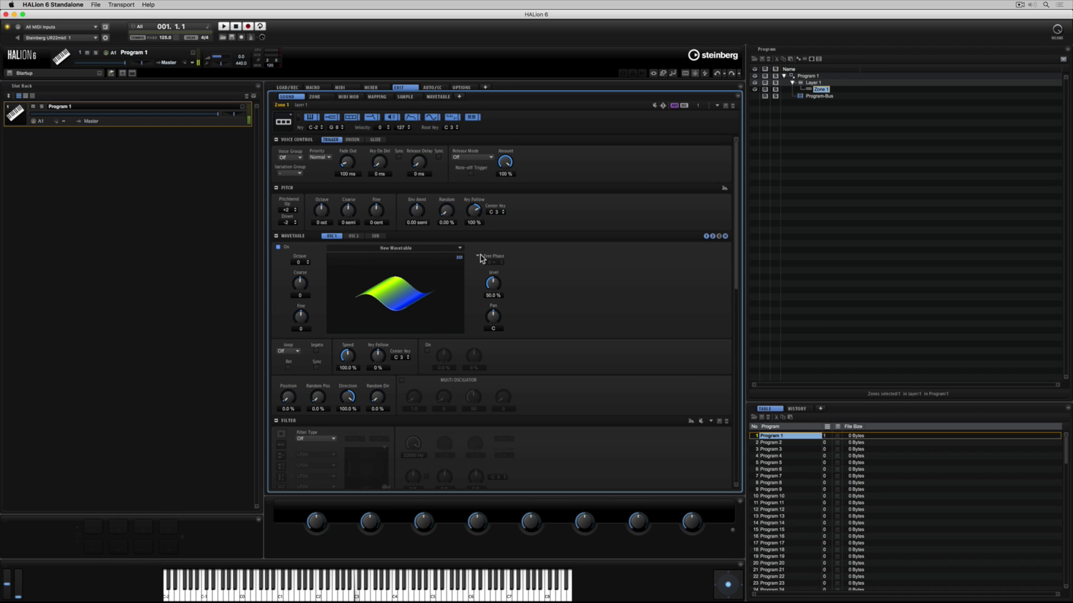
left_click(439, 97)
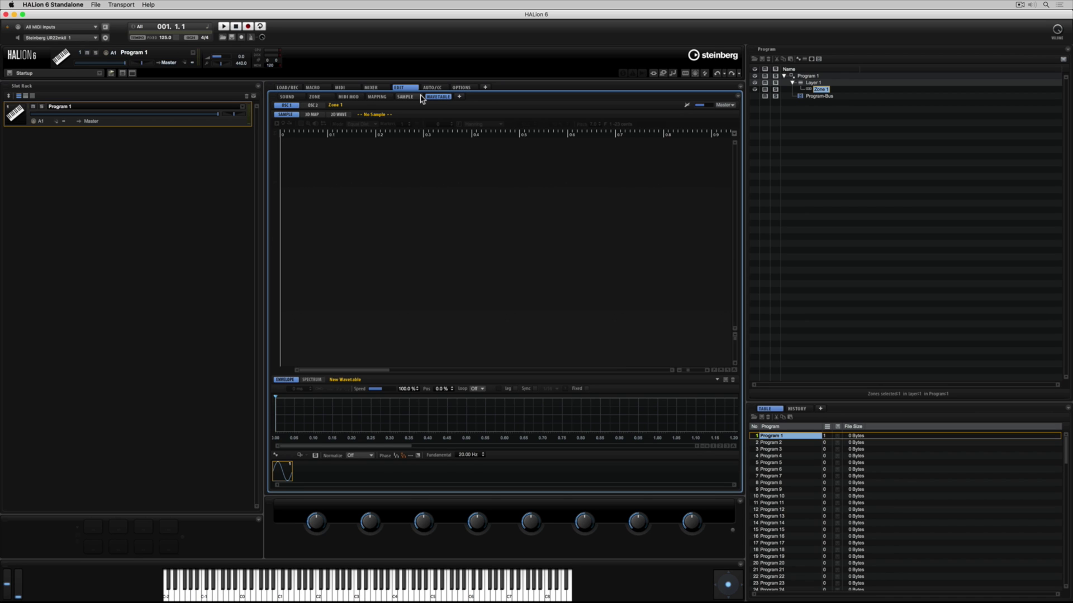
left_click(339, 114)
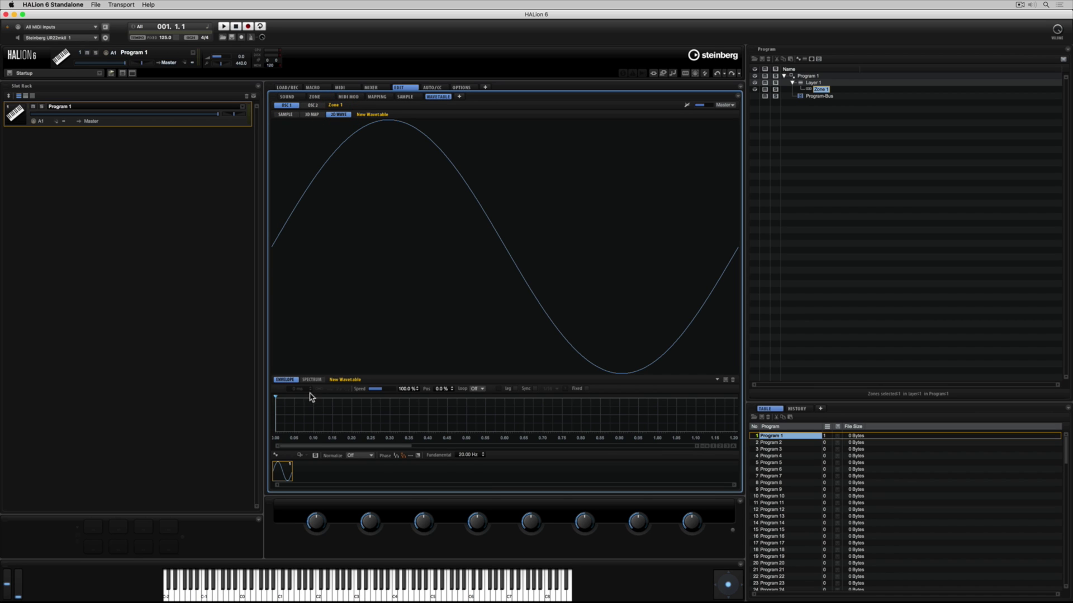
Step: Show the wave's harmonic spectrum at 16x zoom
left_click(311, 380)
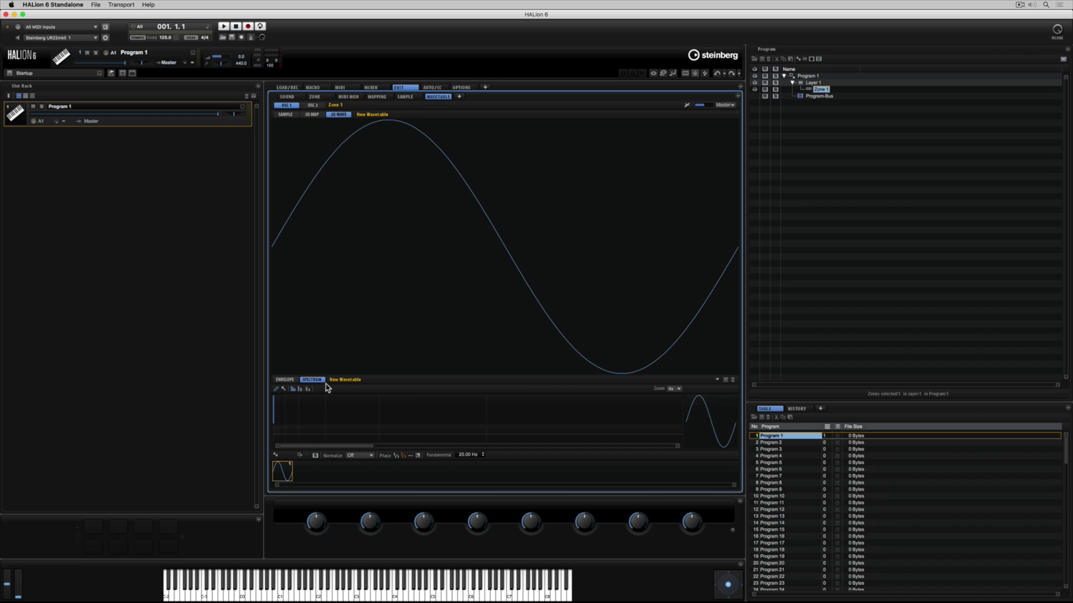
left_click(674, 388)
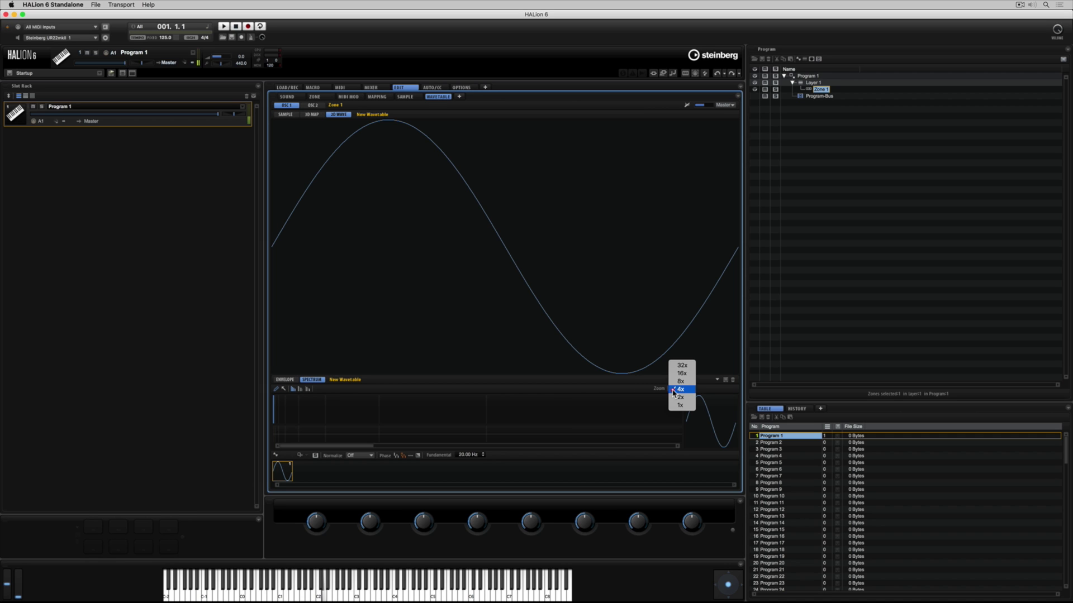
left_click(678, 391)
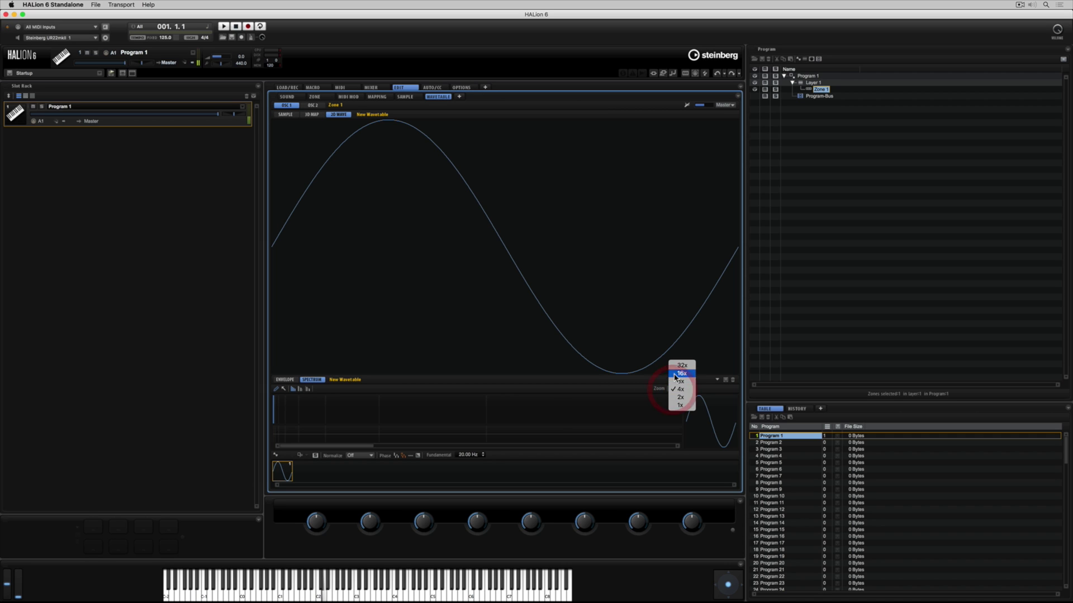
Step: Draw harmonic levels, adding quiet upper harmonics and setting harmonic 21 near -31 dB
left_click(296, 415)
left_click(323, 415)
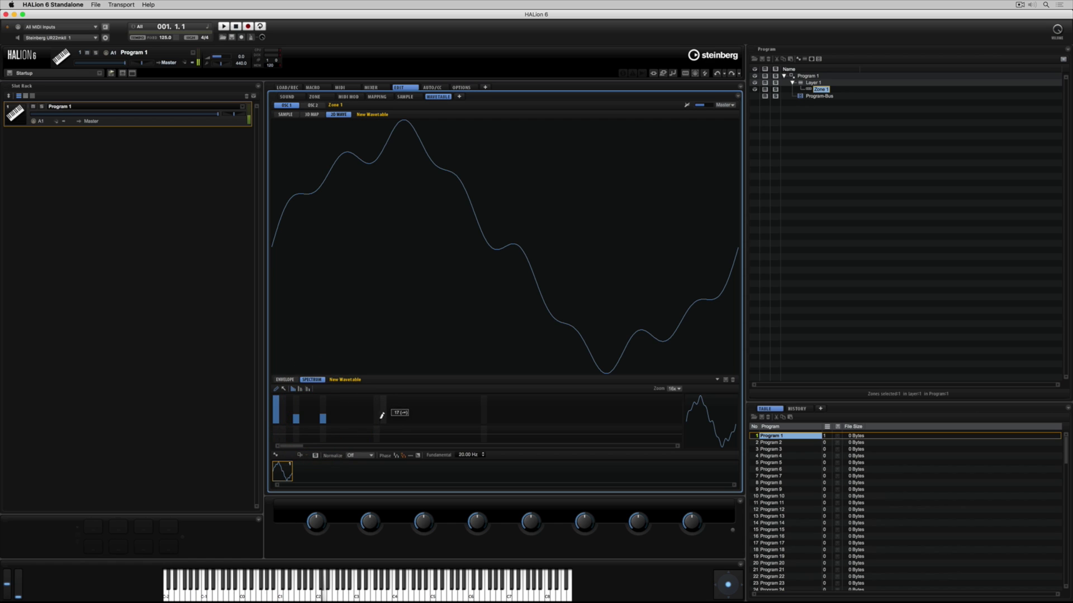
left_click(376, 422)
left_click(363, 420)
left_click_drag(357, 416, 327, 418)
left_click(313, 418)
left_click(315, 412)
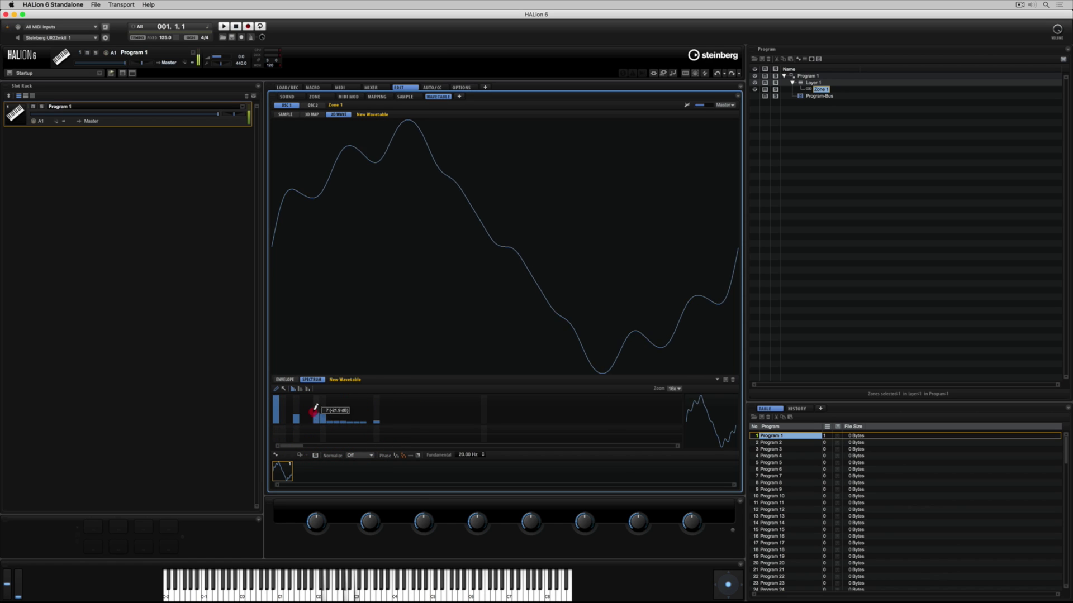
left_click(314, 408)
left_click_drag(396, 422, 407, 417)
left_click(401, 420)
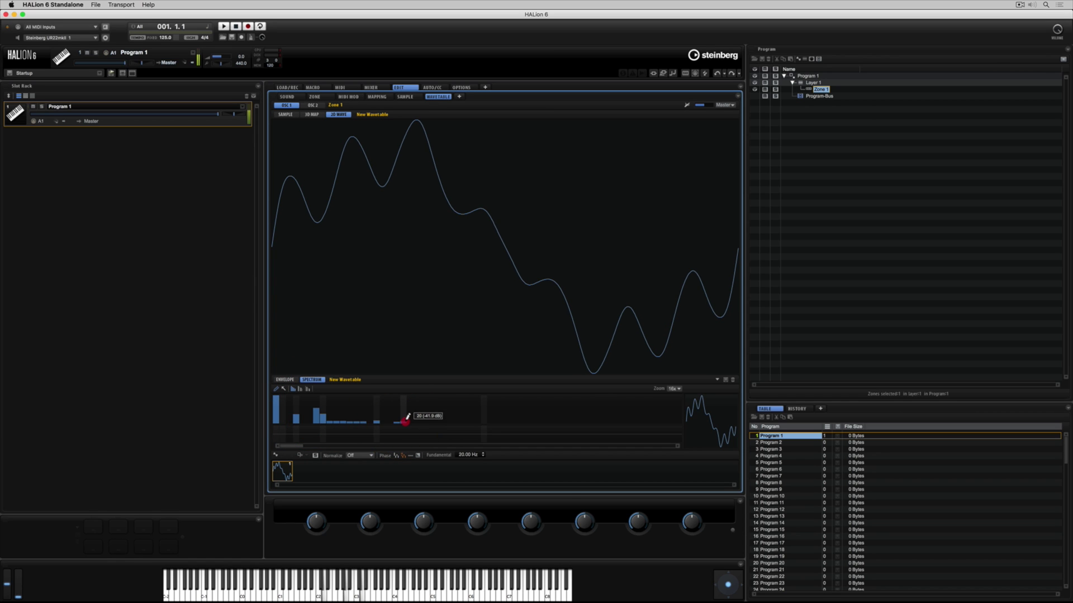
left_click(411, 418)
left_click_drag(413, 414, 412, 409)
Step: Offset the phases of harmonics 1, 3, 4, 5 and several upper ones, then view the 3D map
left_click(279, 429)
left_click(277, 432)
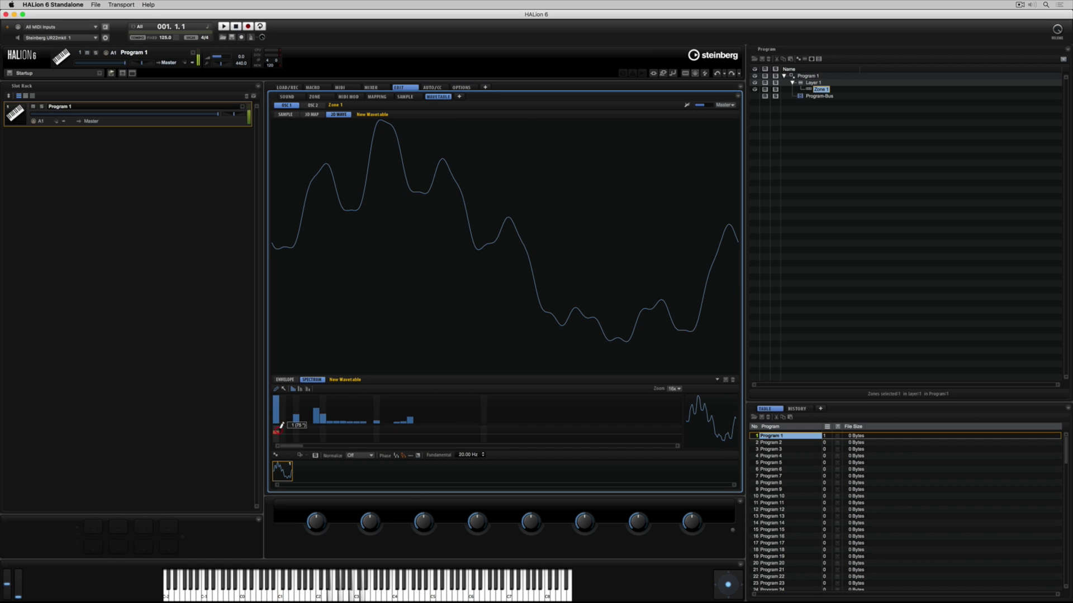
left_click(295, 435)
left_click(316, 437)
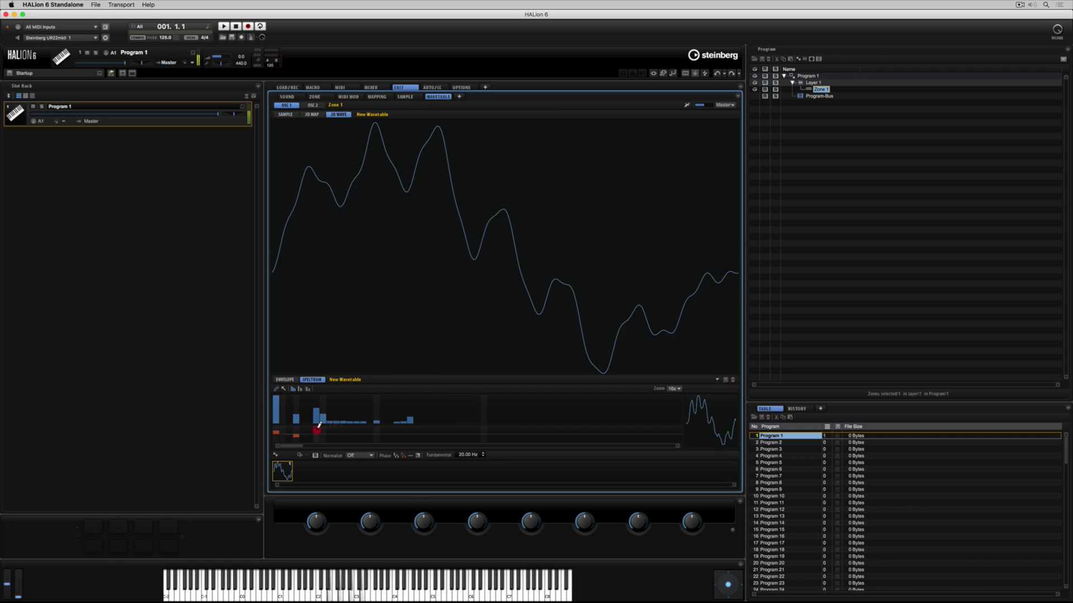
left_click(331, 433)
left_click(349, 435)
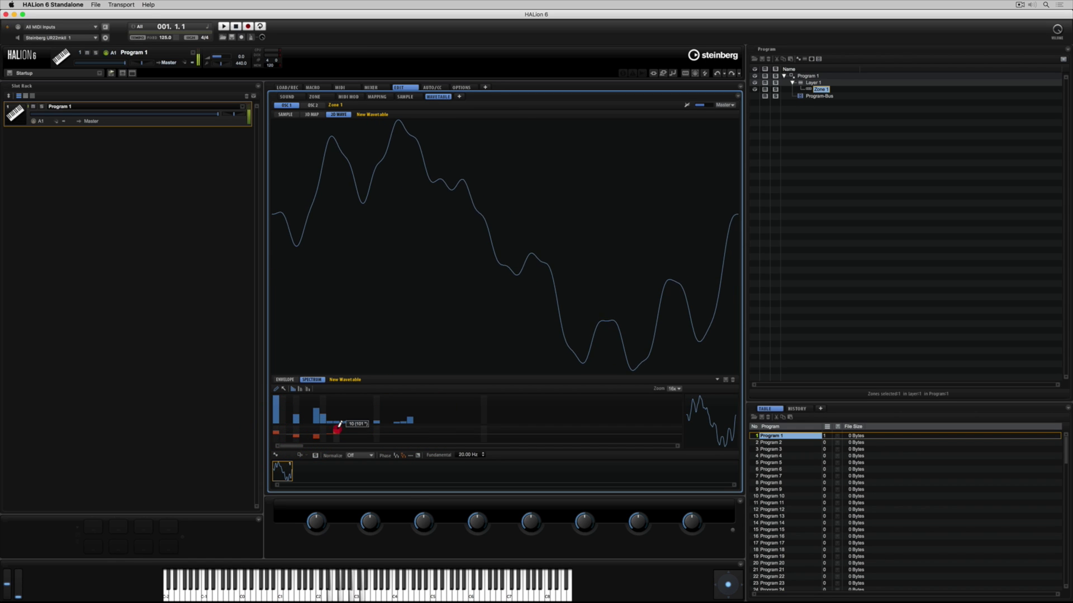
left_click(376, 431)
left_click(396, 435)
left_click(312, 115)
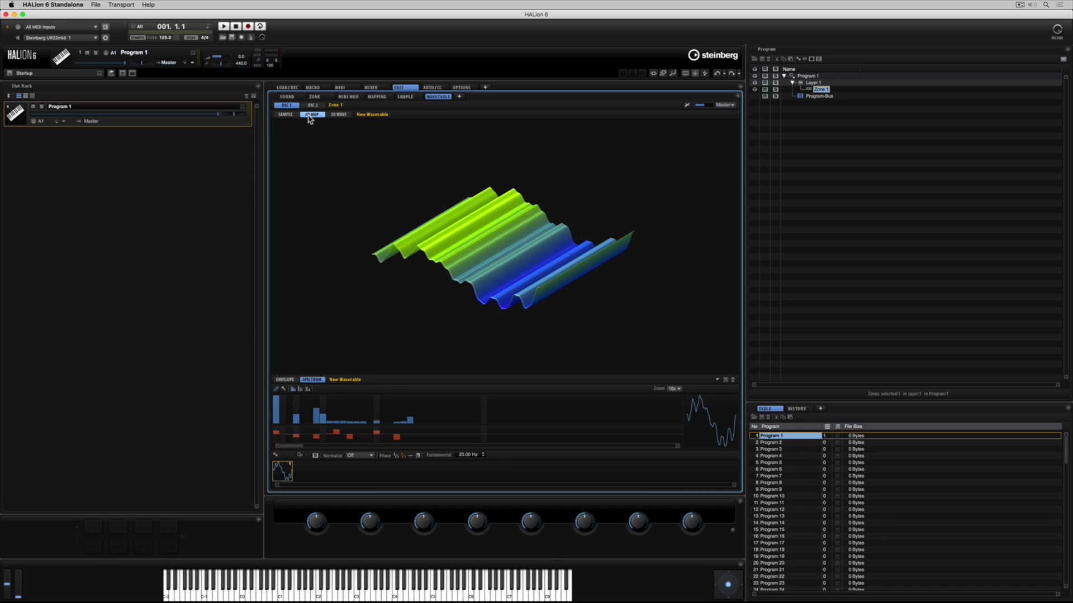
Step: Open the Wavetable + Browser layout and maximise it to full screen
left_click(133, 74)
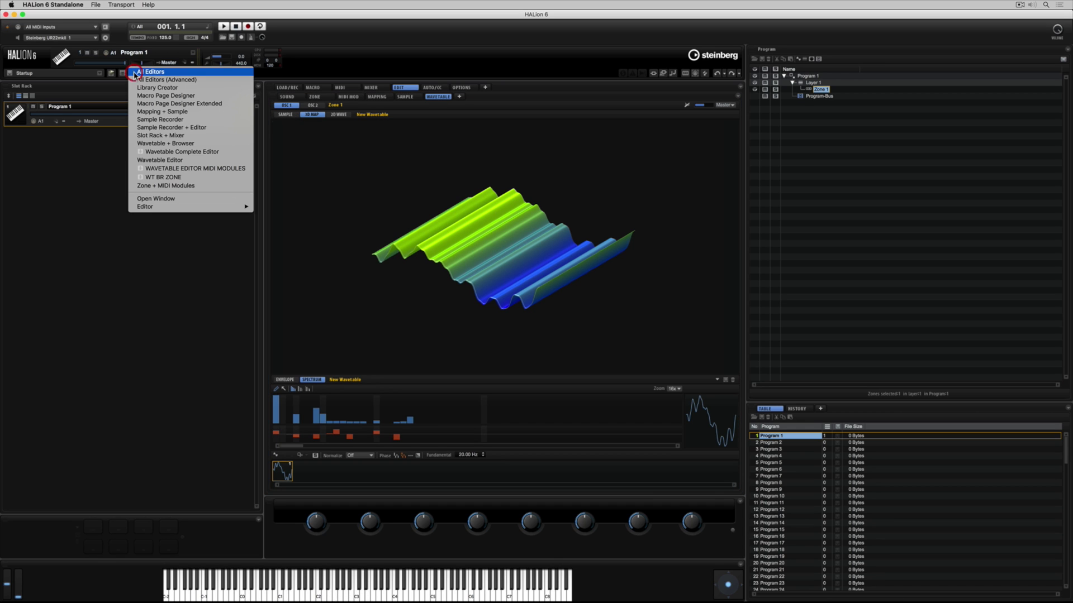
left_click(190, 143)
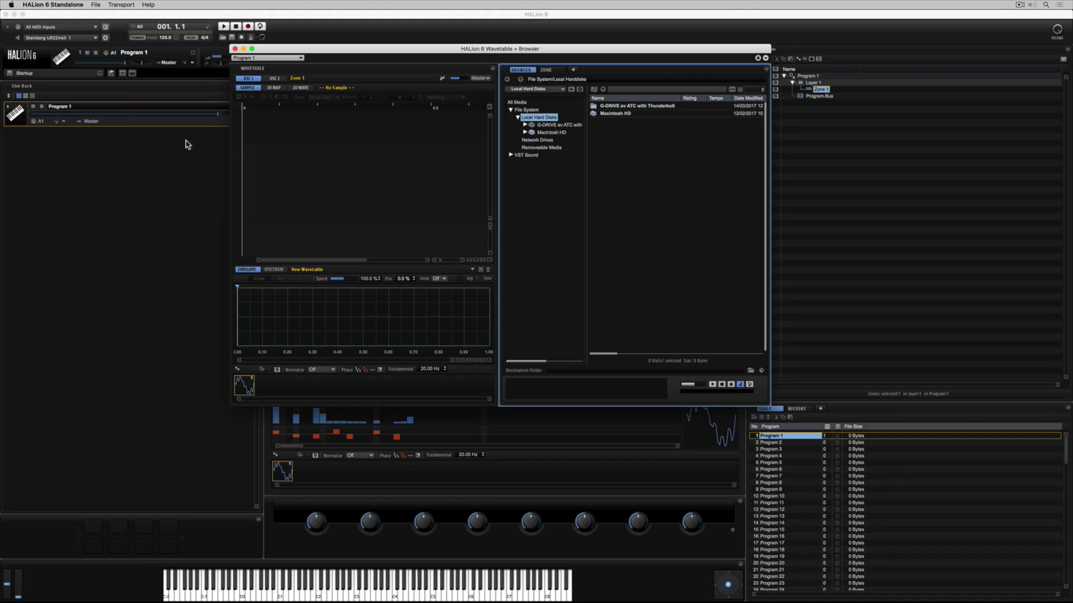
left_click(253, 49)
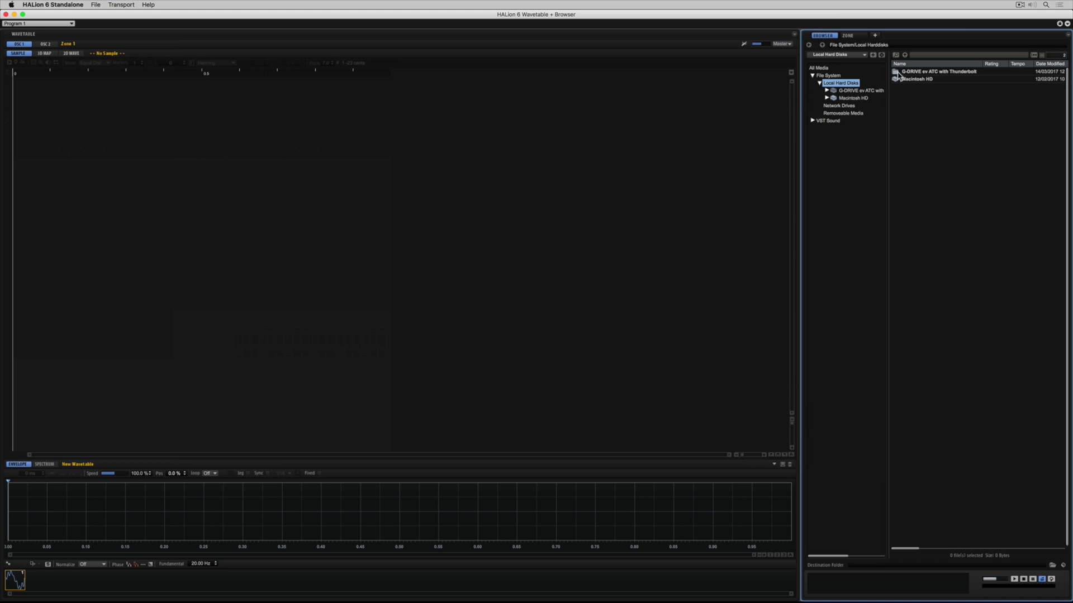
Step: Browse to FUNKY HOUSE GROOVES 2/wav/fx and stabs and load fhg2_fx_midboom as the wavetable sample
double_click(898, 73)
left_click(918, 110)
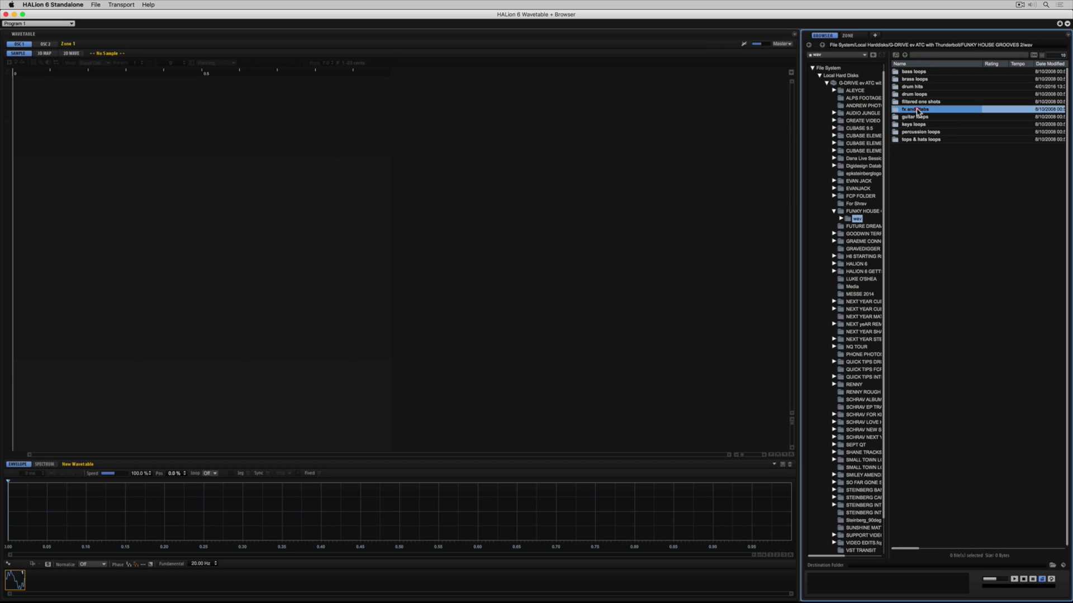
double_click(920, 110)
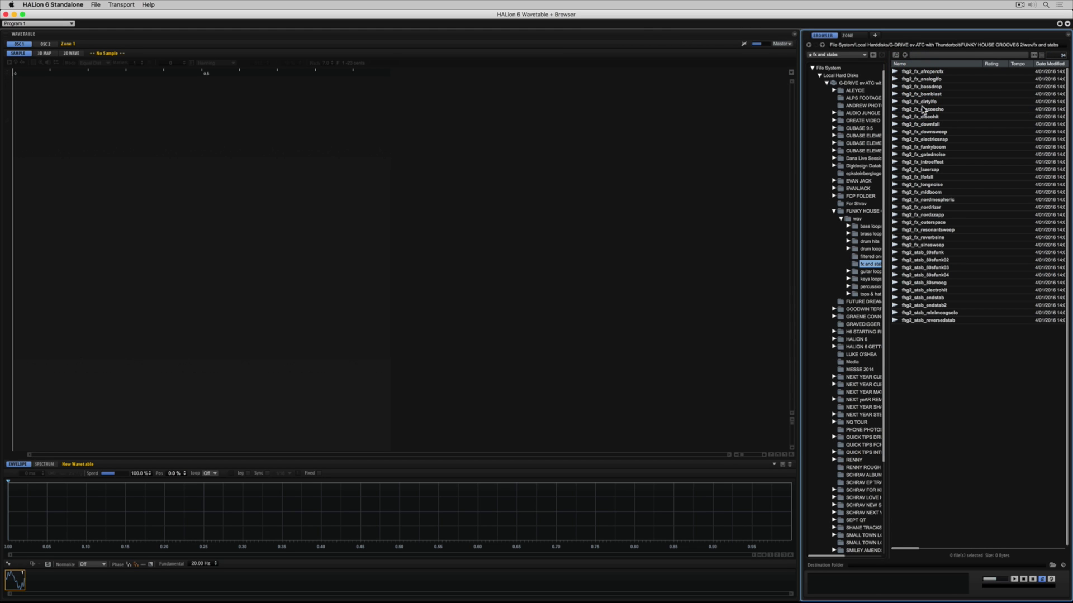
left_click(922, 109)
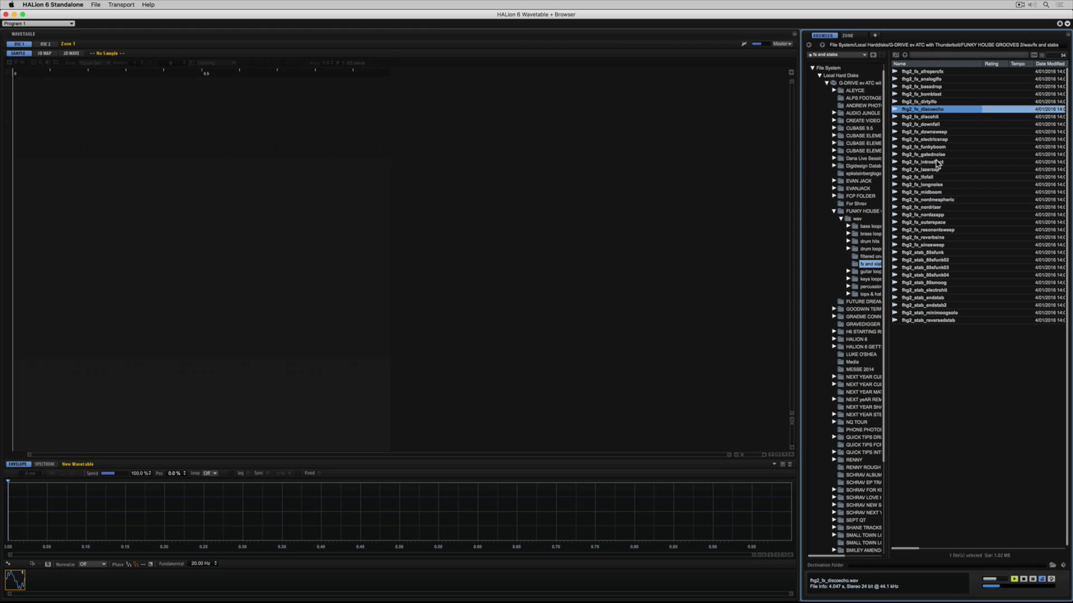
left_click(930, 191)
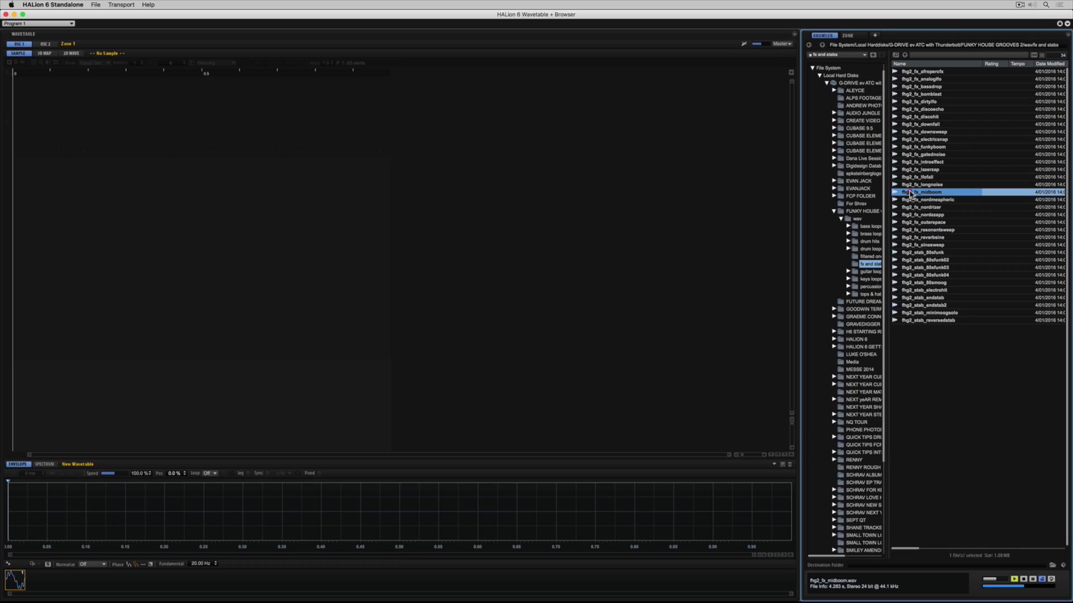
left_click_drag(912, 193, 422, 191)
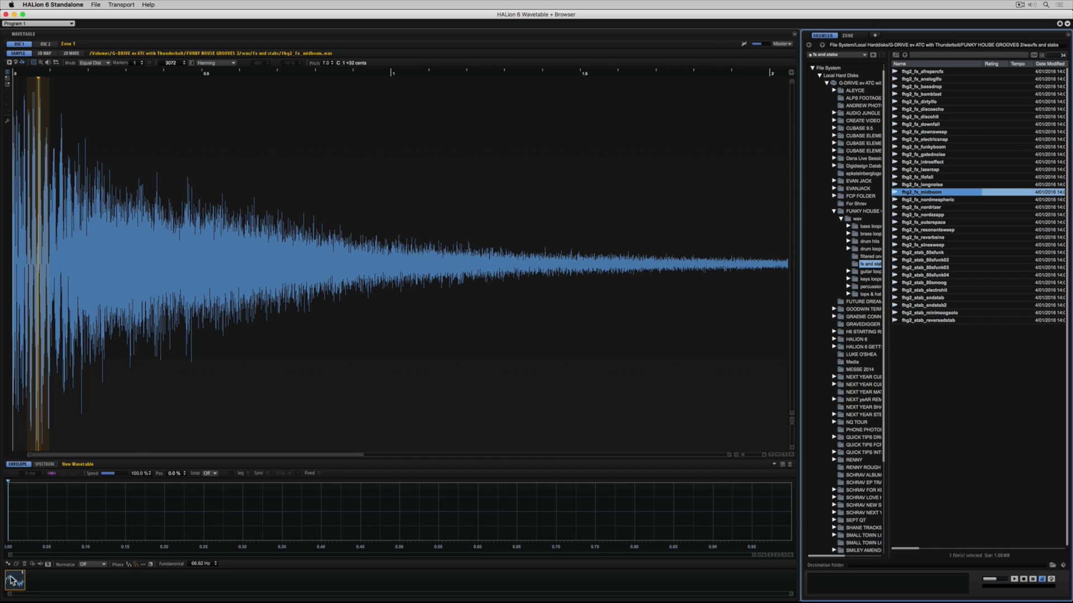
Step: Preview the spectrum, envelope, 3D map and 2D wave views, then show the sample's detected pitch curve
left_click(12, 581)
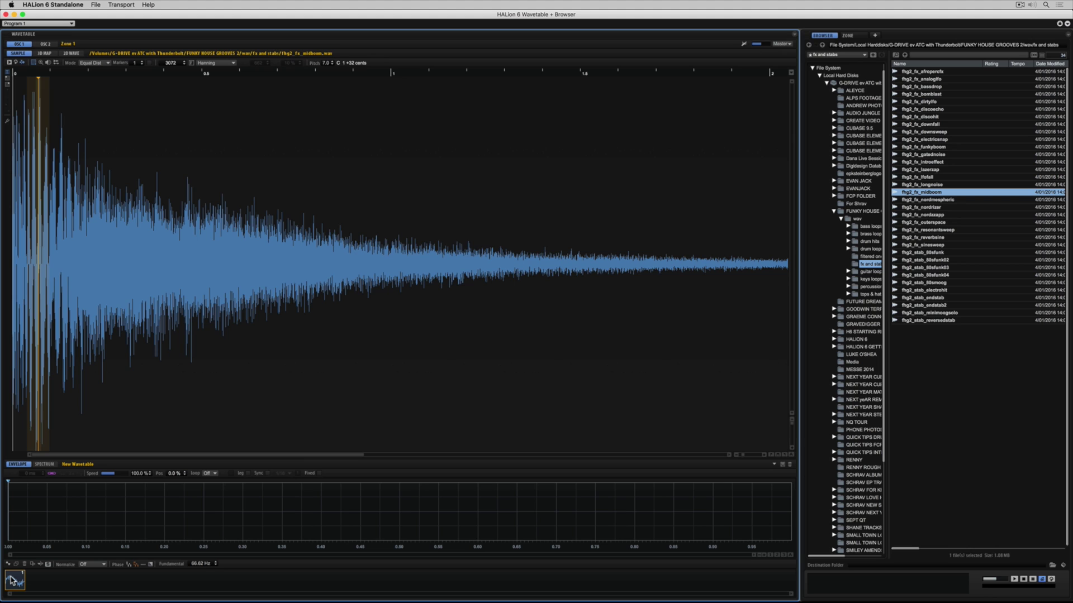
left_click(41, 465)
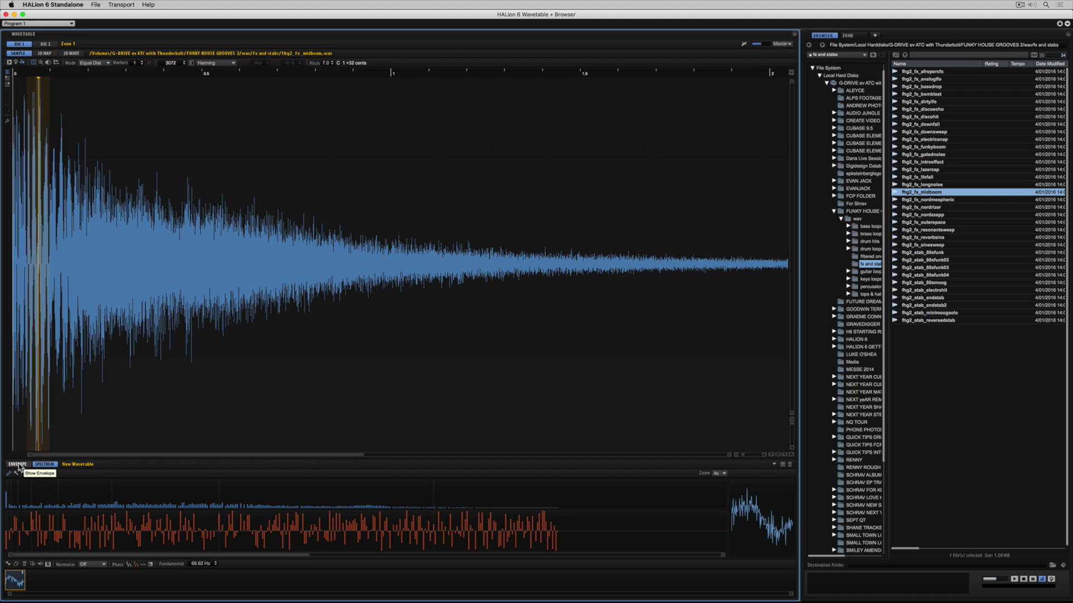
left_click(17, 464)
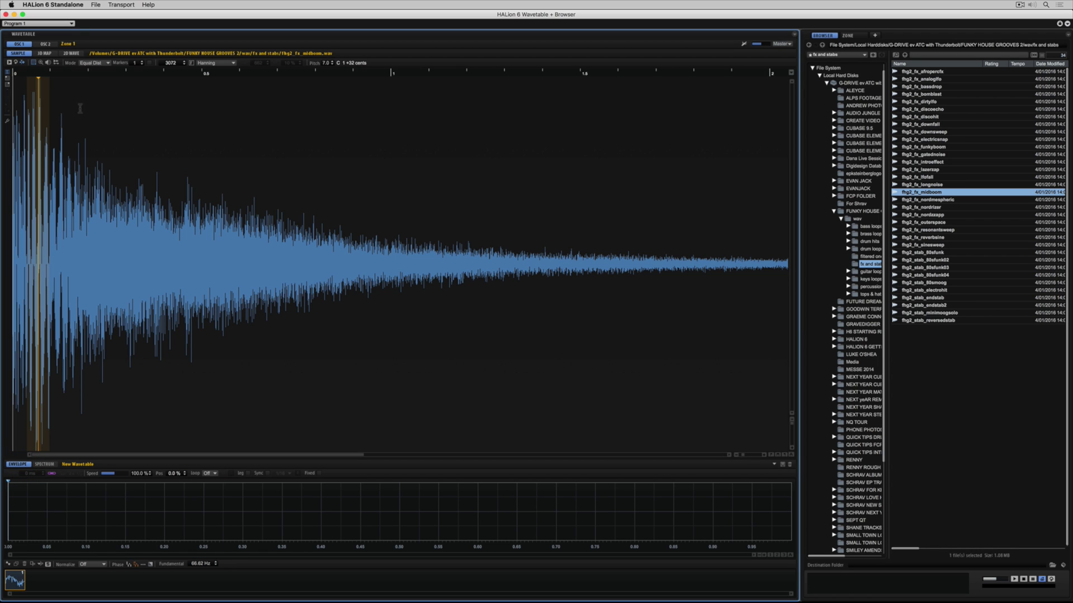
left_click(45, 53)
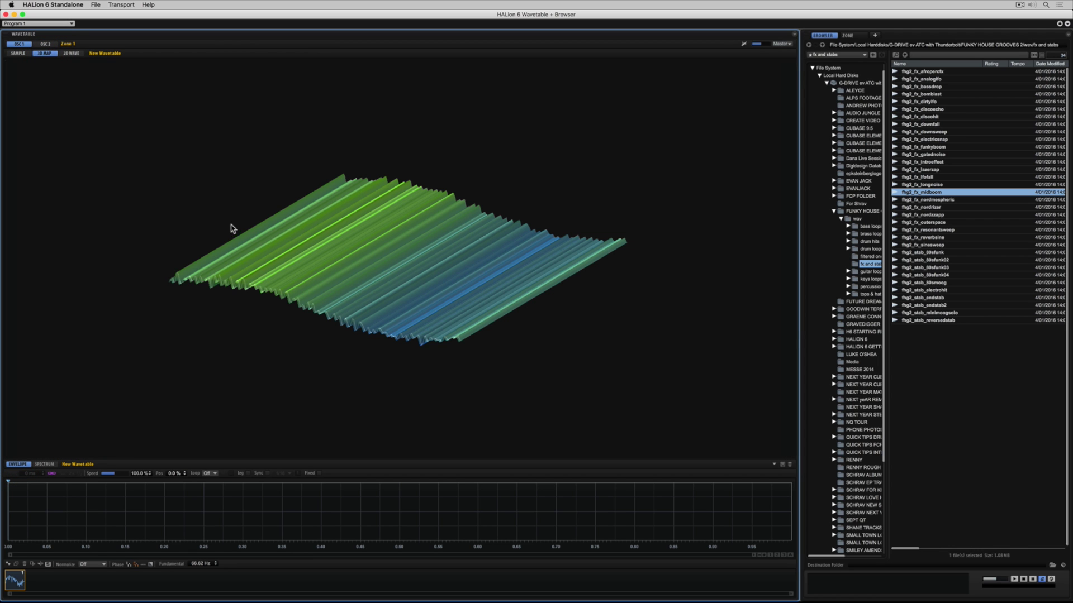
mouse_move(233, 229)
left_mouse_down()
mouse_move(274, 223)
mouse_move(243, 221)
left_mouse_up()
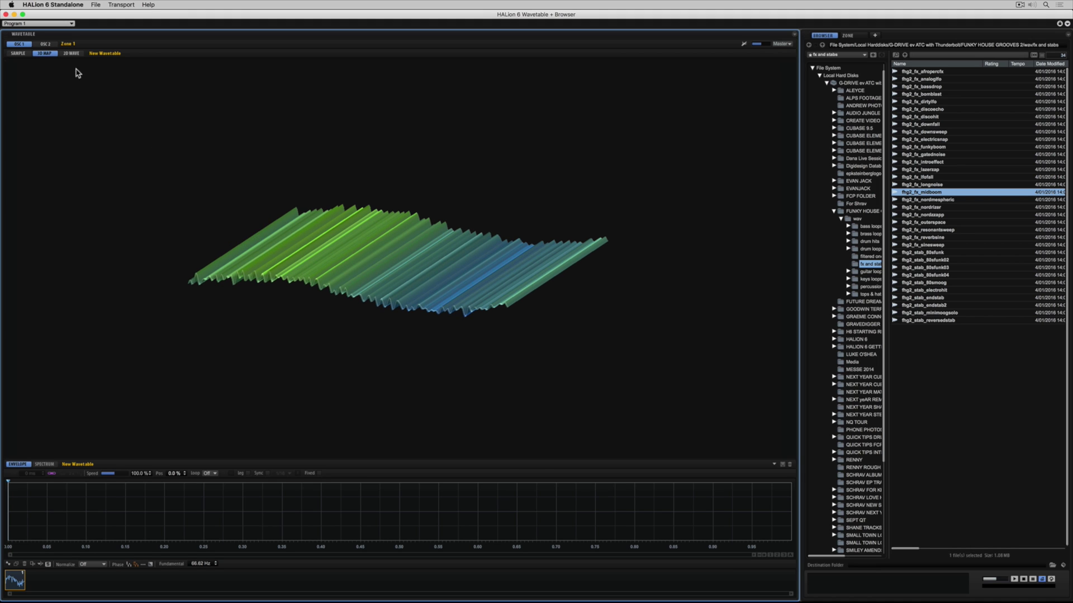
left_click(71, 53)
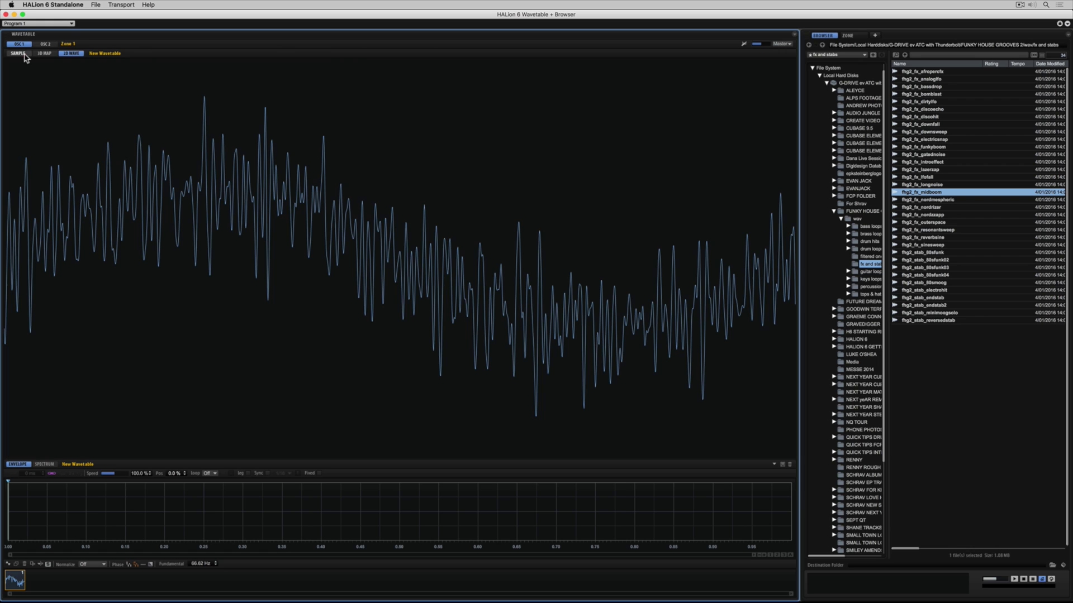
left_click(18, 54)
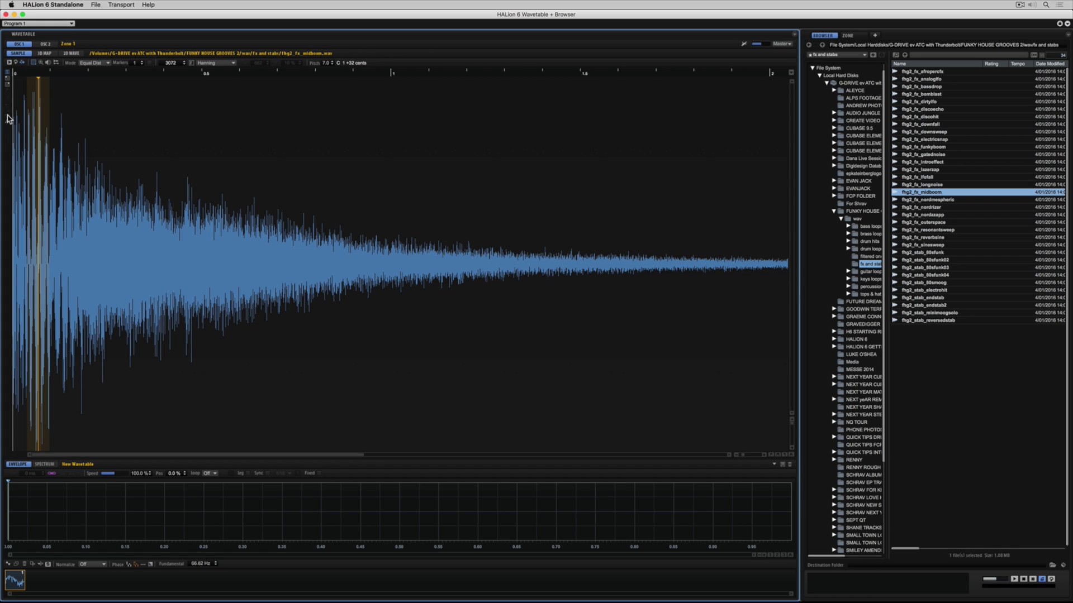
left_click(7, 121)
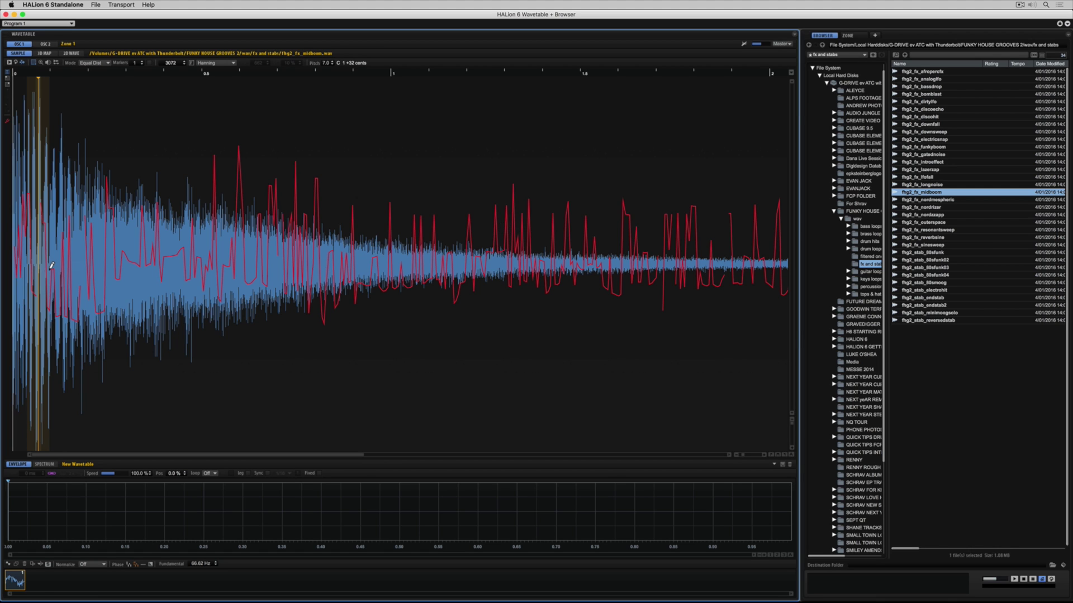
Step: Place seven wavetable markers across the sample, move marker 4 earlier, and stretch envelope segment 2 to 151 ms
left_click(49, 267)
left_click(79, 264)
left_click(149, 266)
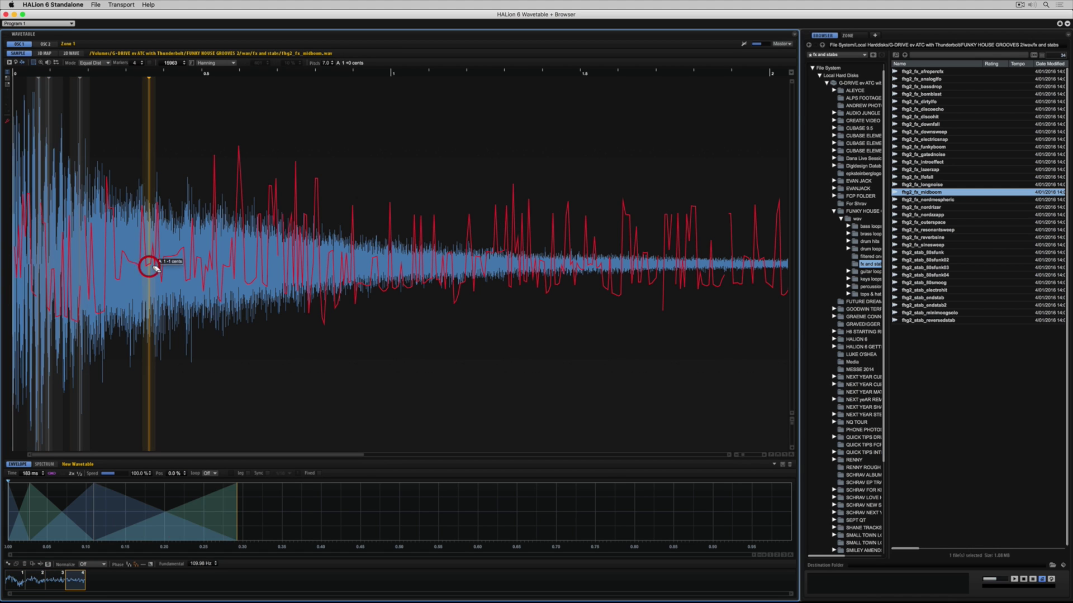
left_click(203, 260)
left_click(268, 260)
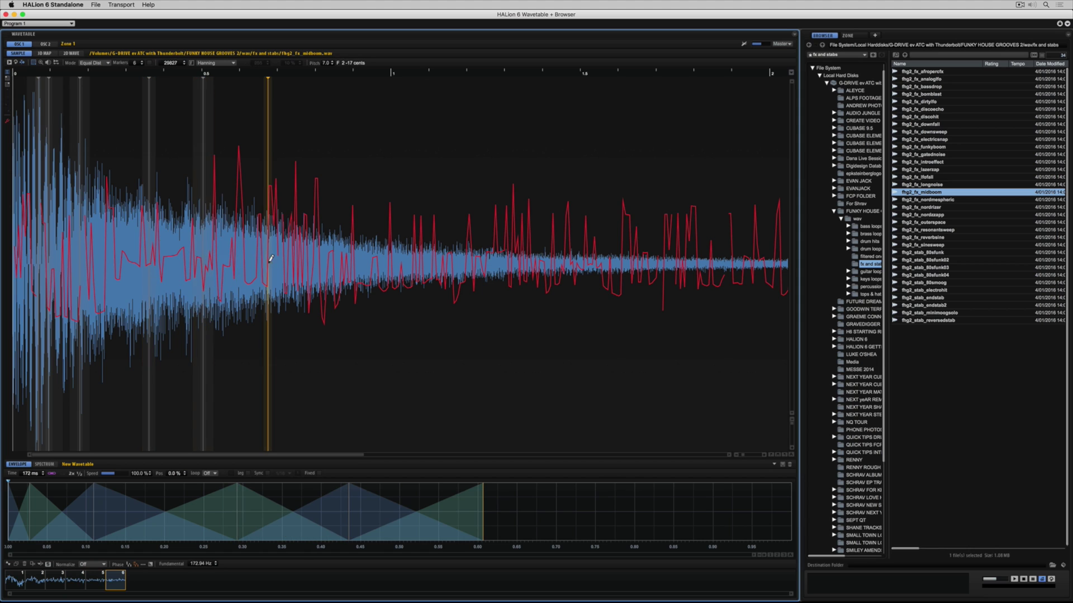
left_click(351, 257)
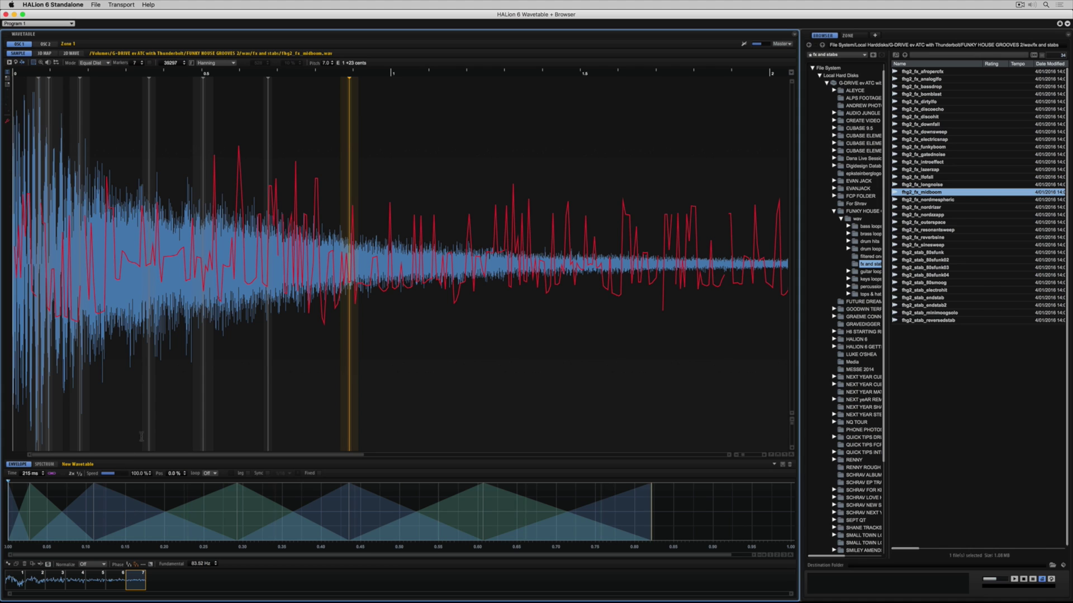
left_click_drag(148, 426, 65, 403)
left_click_drag(65, 508, 127, 508)
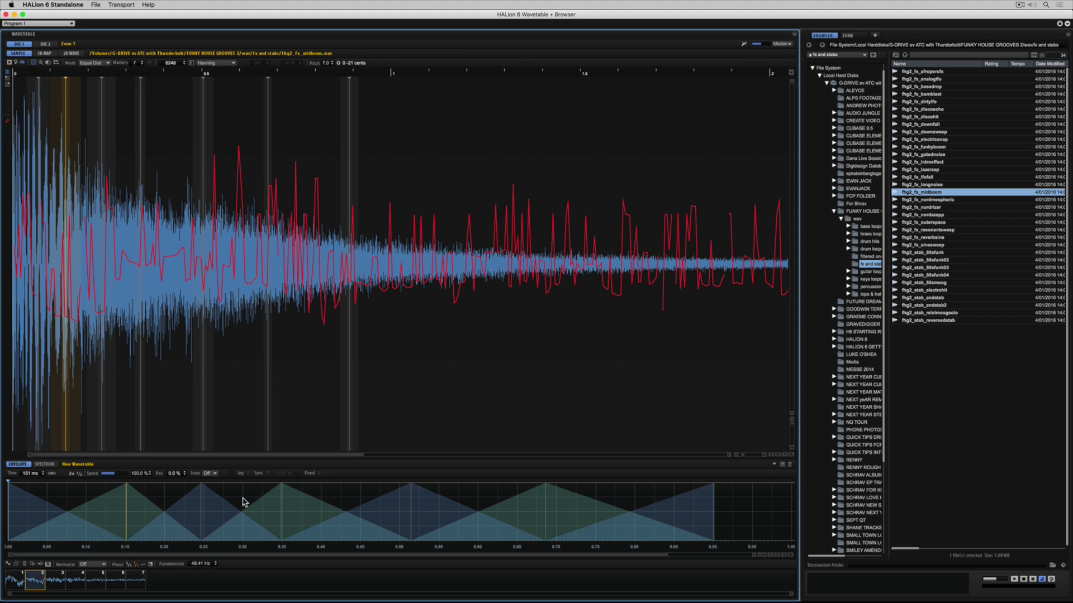
Step: Sync the envelope to tempo in 1/16 steps, then reposition and curve its nodes
left_click(268, 474)
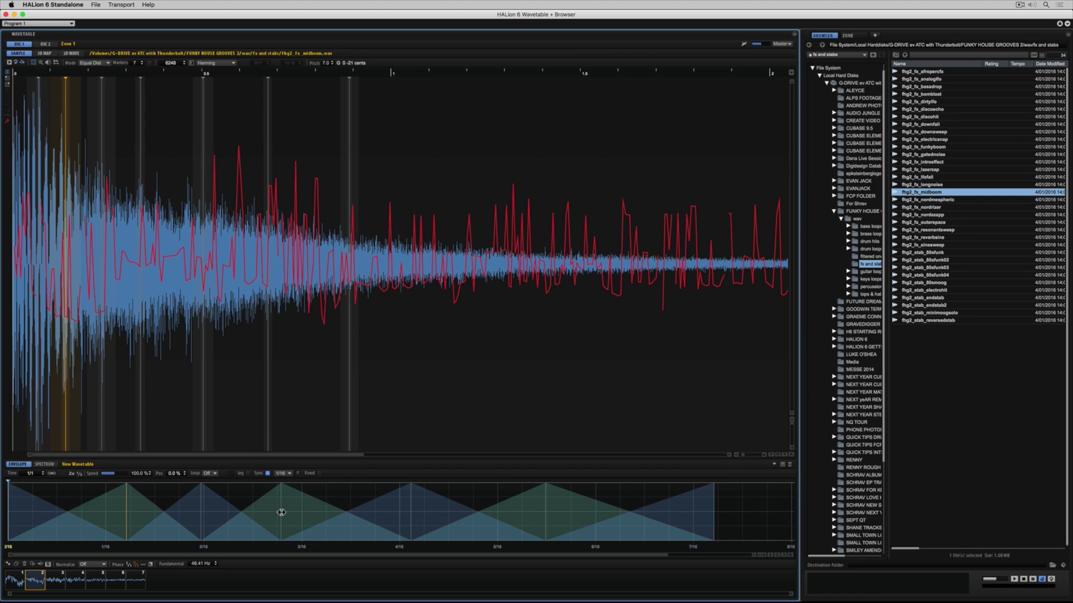
mouse_move(281, 513)
left_mouse_down()
mouse_move(263, 510)
mouse_move(296, 513)
left_mouse_up()
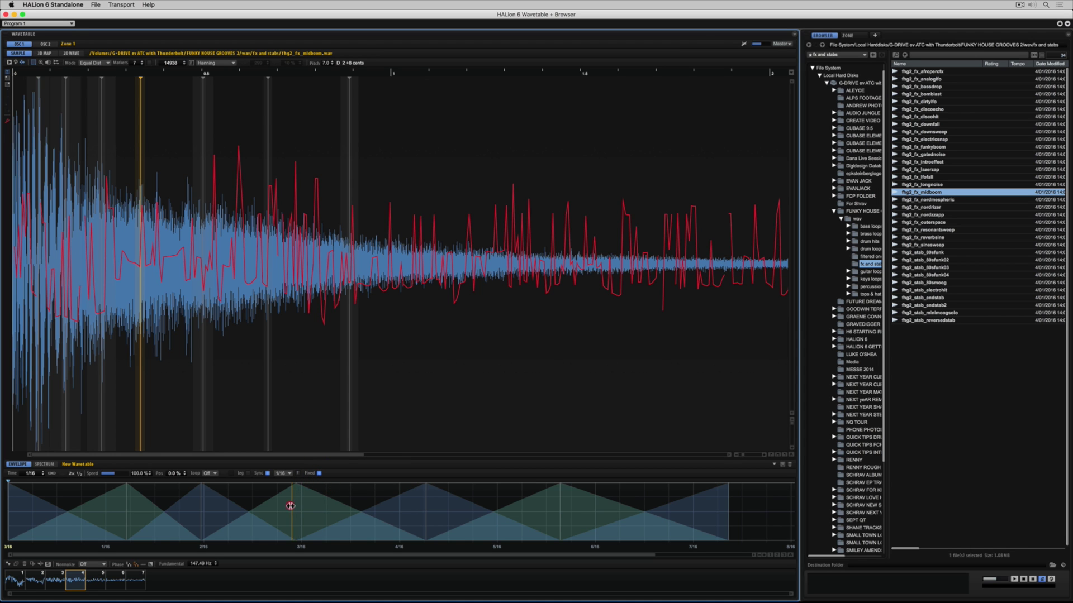
left_click_drag(290, 506, 321, 510)
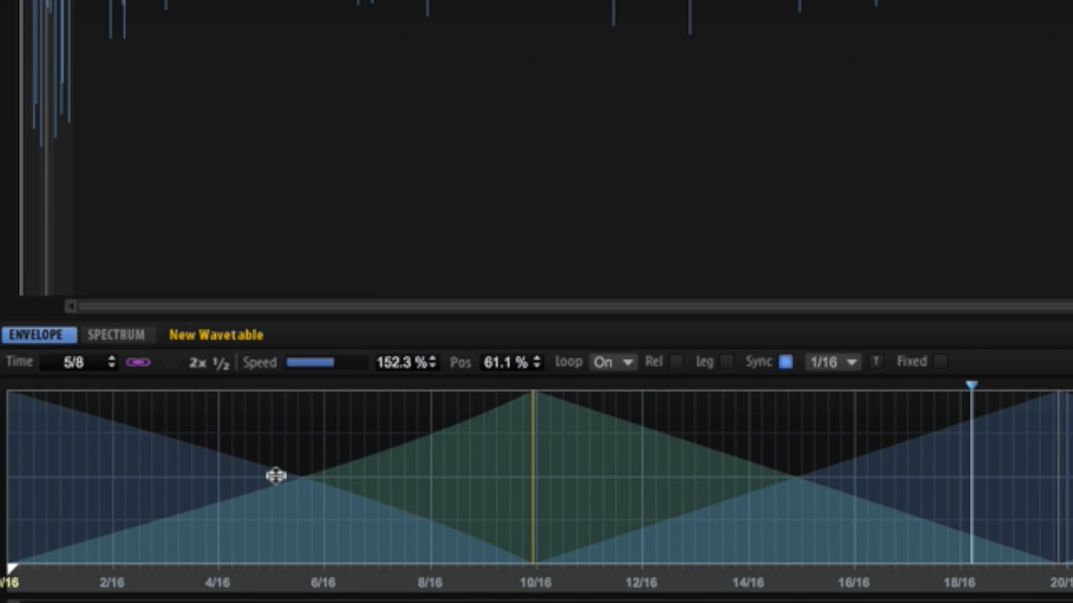
left_click_drag(96, 511, 97, 501)
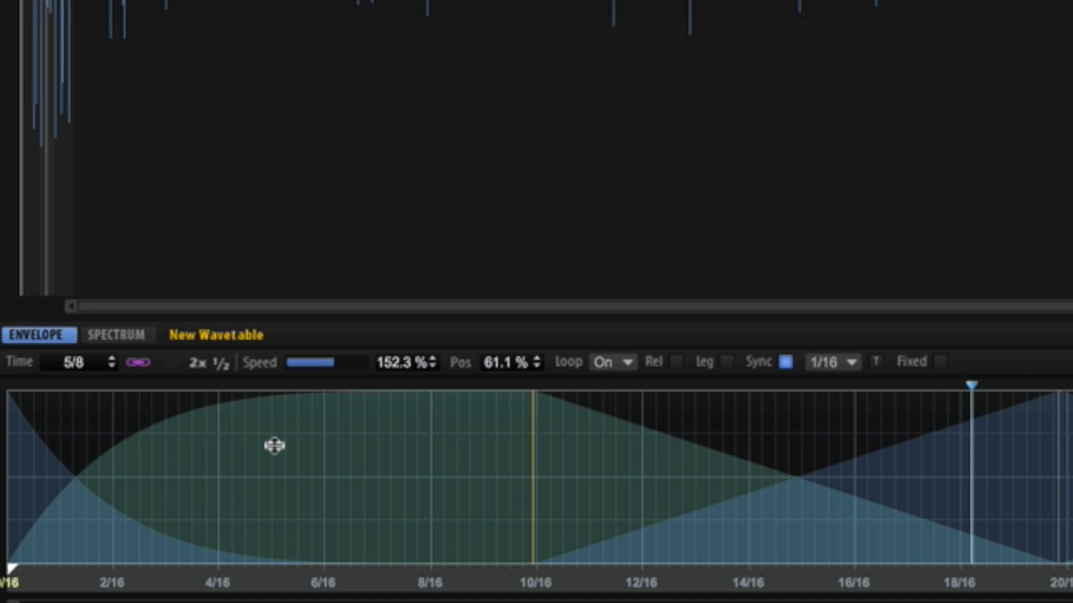
left_click_drag(275, 446, 261, 509)
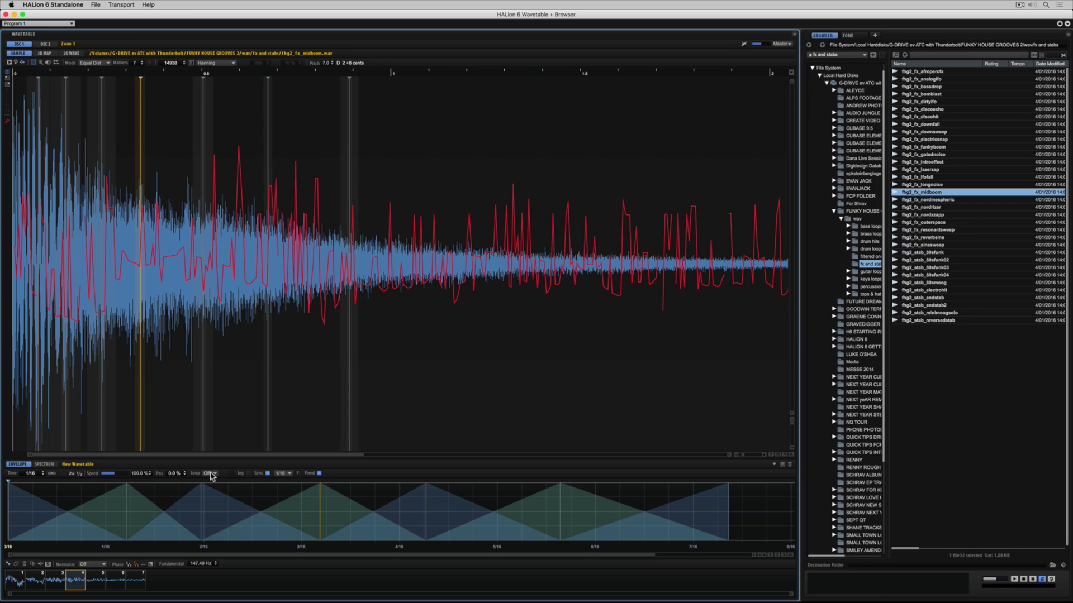
Step: Set the envelope loop to Alt then On, start it at 1/16, and turn legato off
left_click(211, 475)
left_click(216, 490)
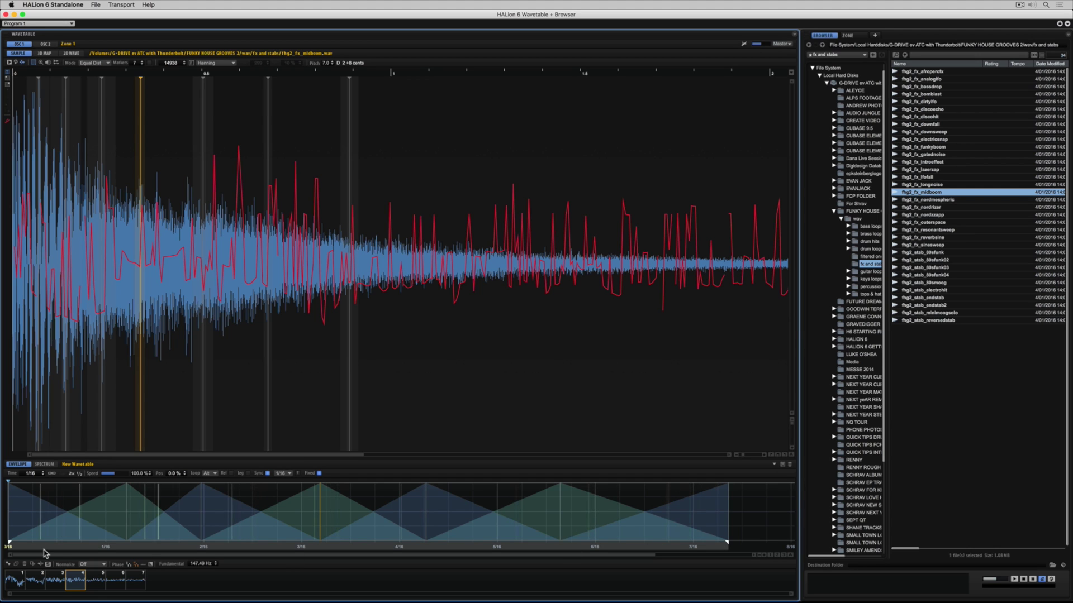
left_click_drag(9, 544, 201, 548)
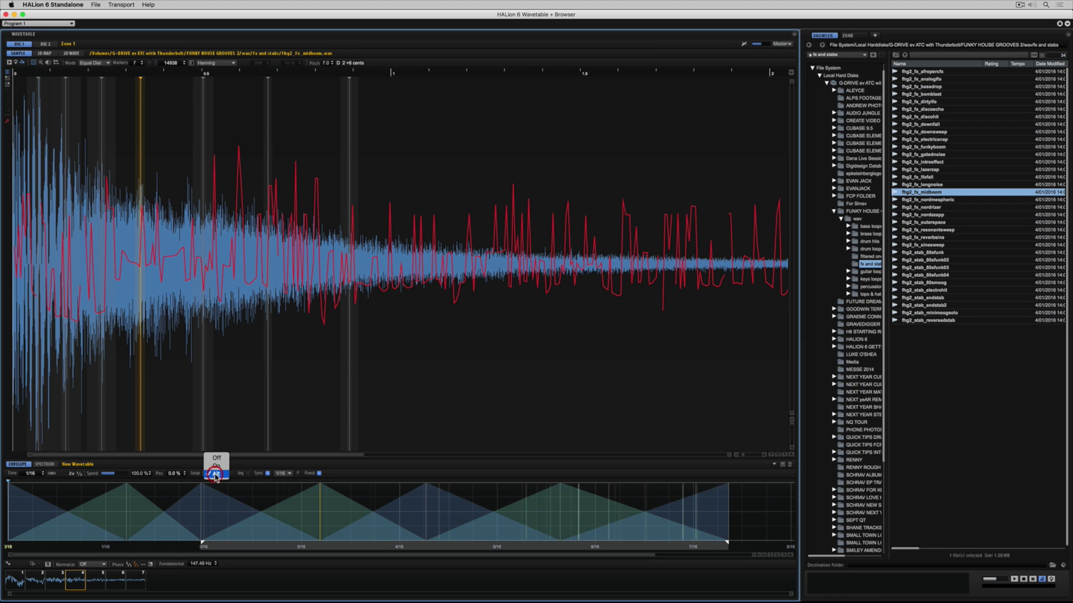
left_click(216, 466)
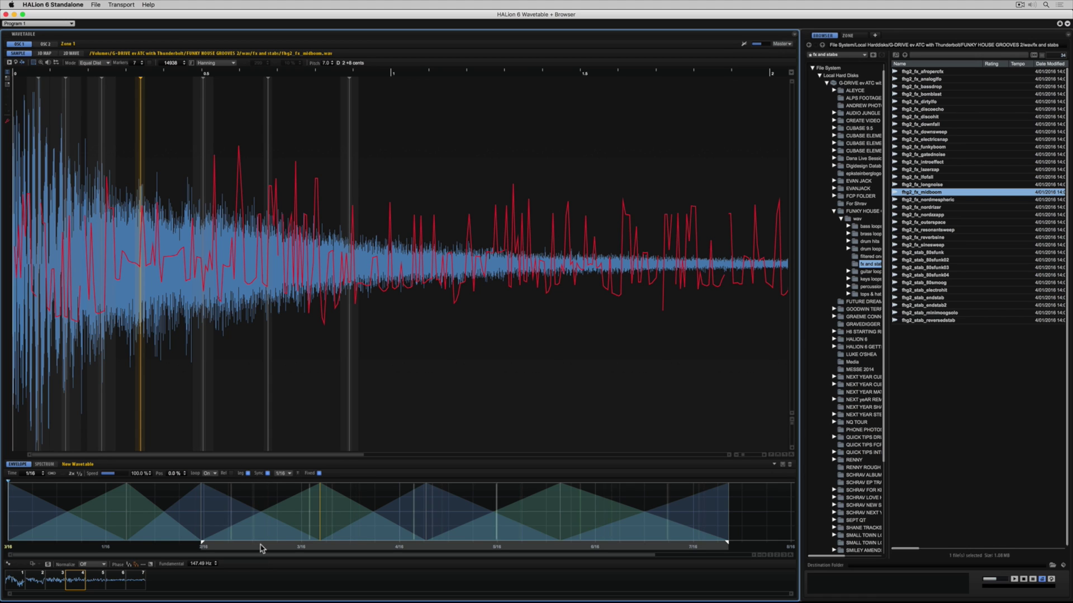
left_click(248, 474)
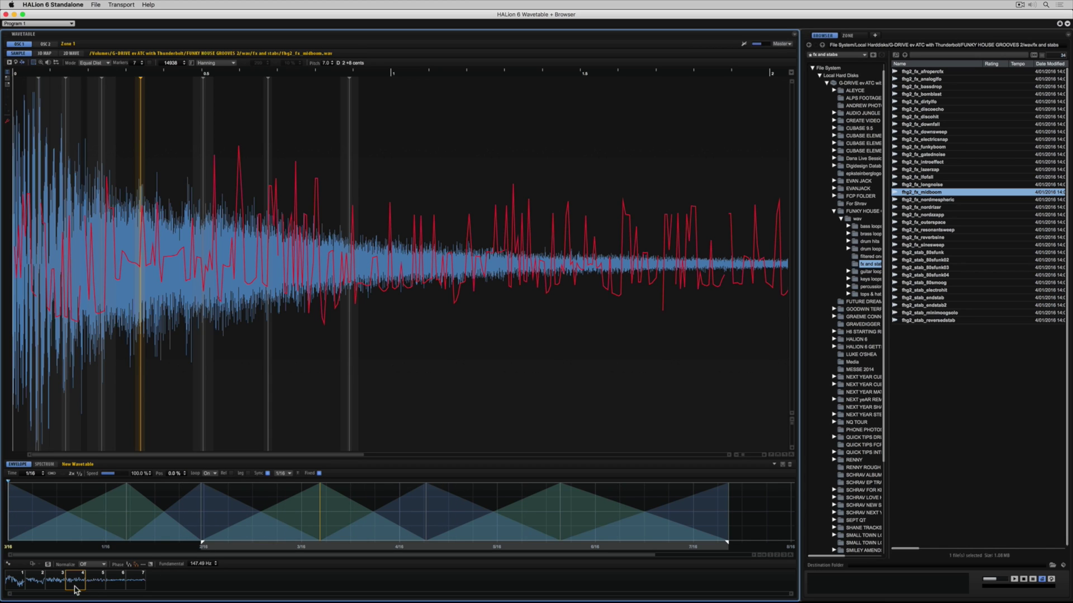
Step: Cut wavetable frame 4, delete frame 6, and add a Triangle frame
right_click(77, 582)
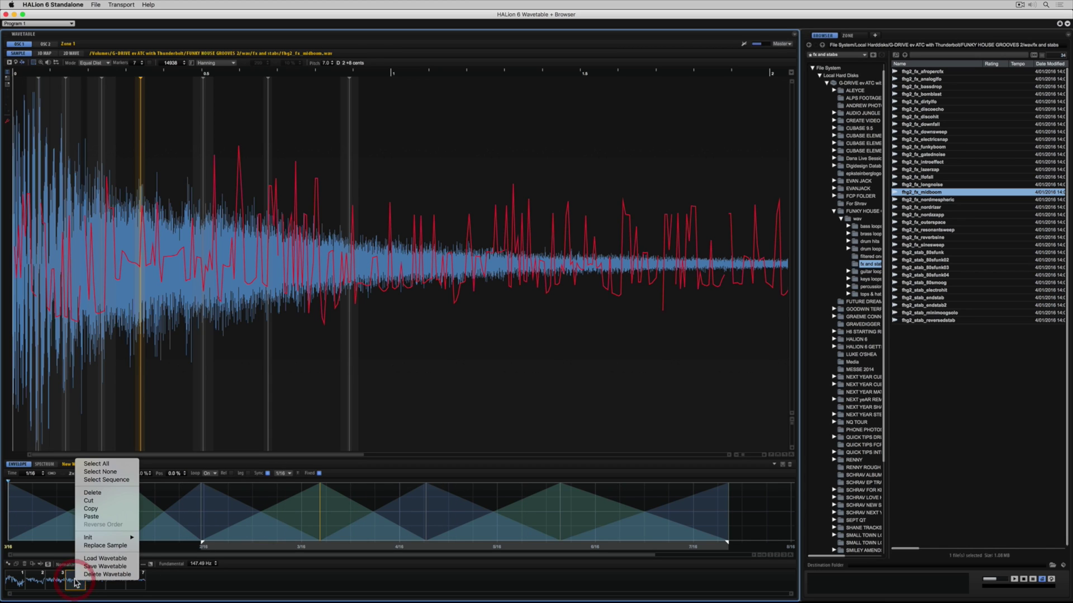
left_click(90, 501)
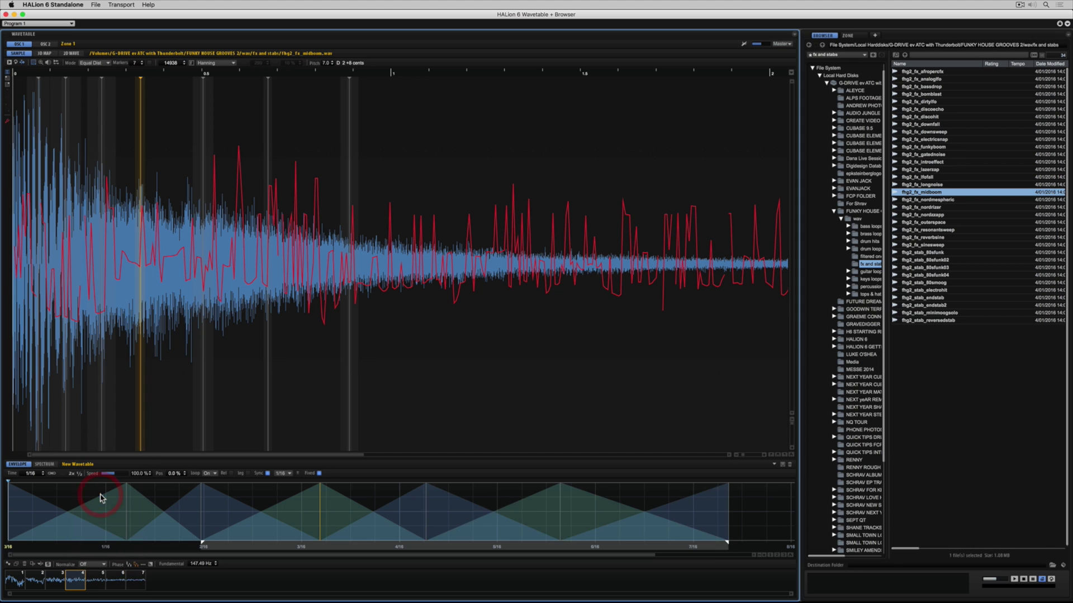
left_click(114, 582)
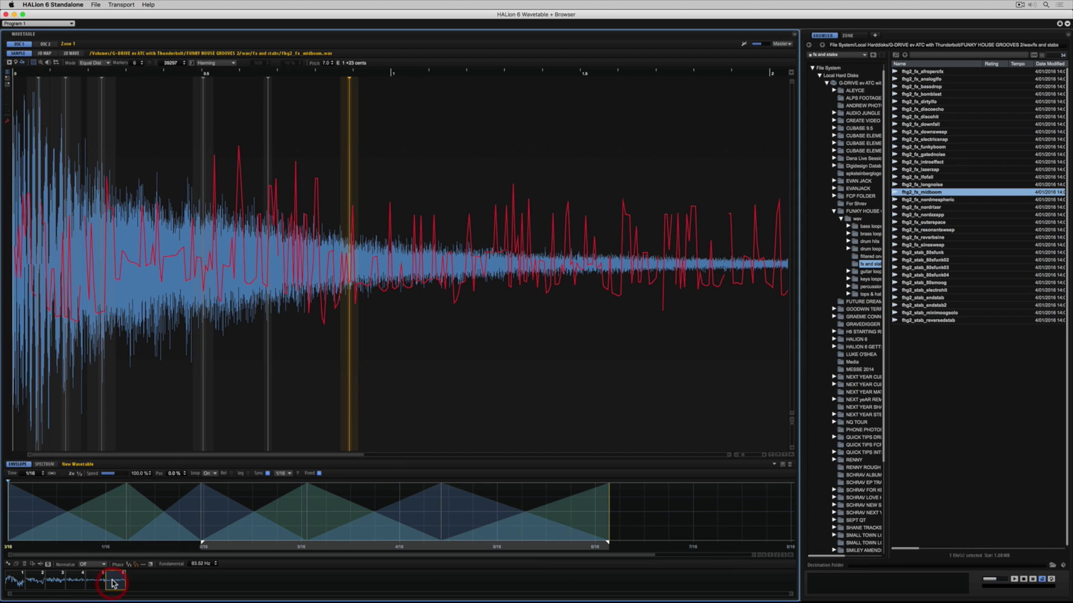
right_click(114, 582)
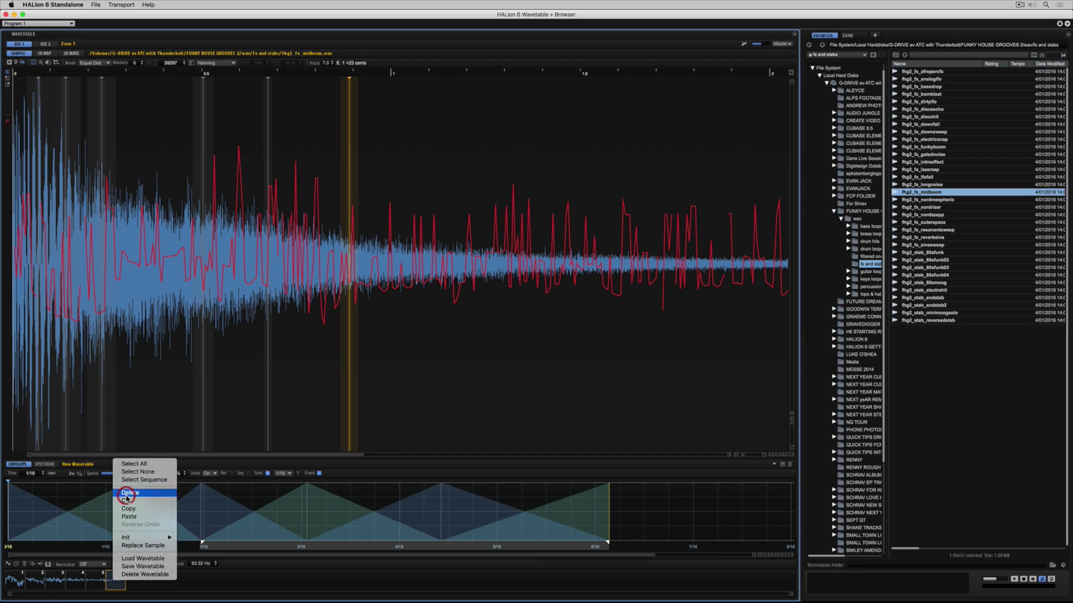
left_click(126, 495)
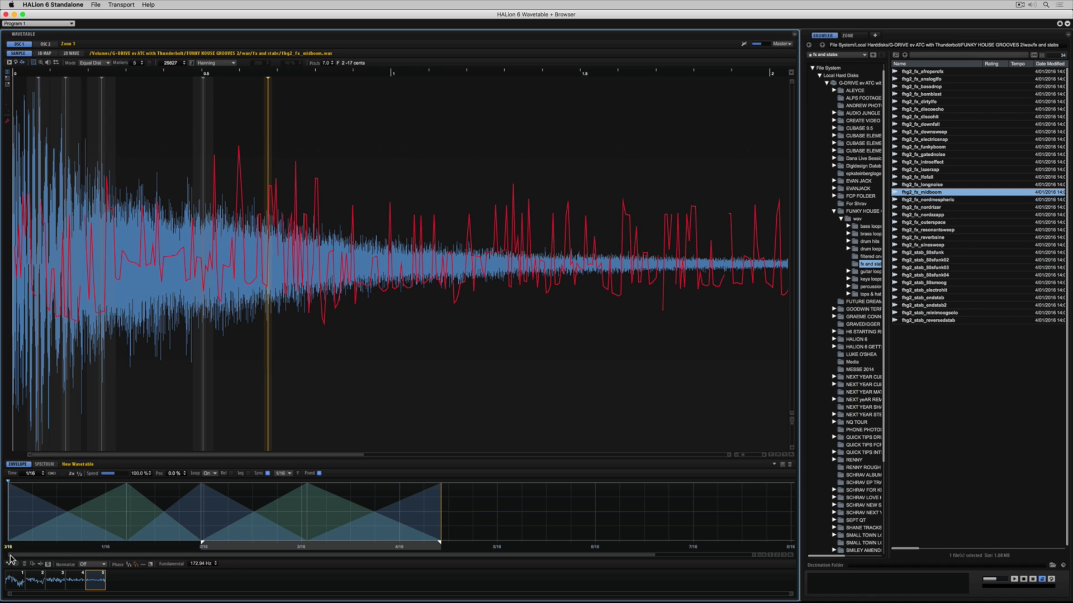
left_click(9, 566)
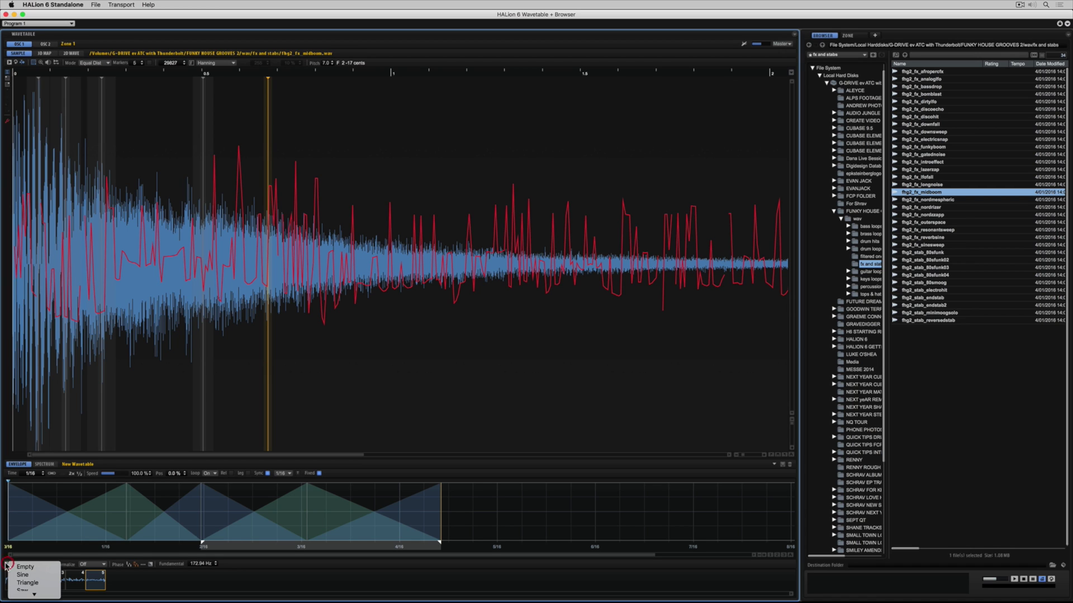
left_click(26, 583)
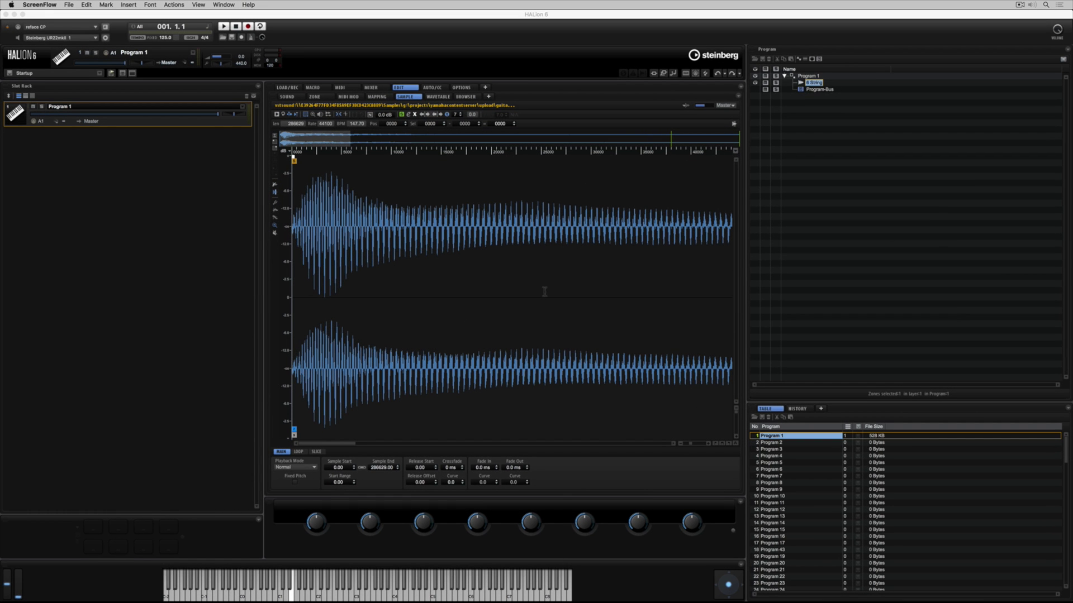
Step: Audition the sound, then fill pitch and velocity mapping gaps for the 6 String layer
left_click(291, 597)
left_click(291, 596)
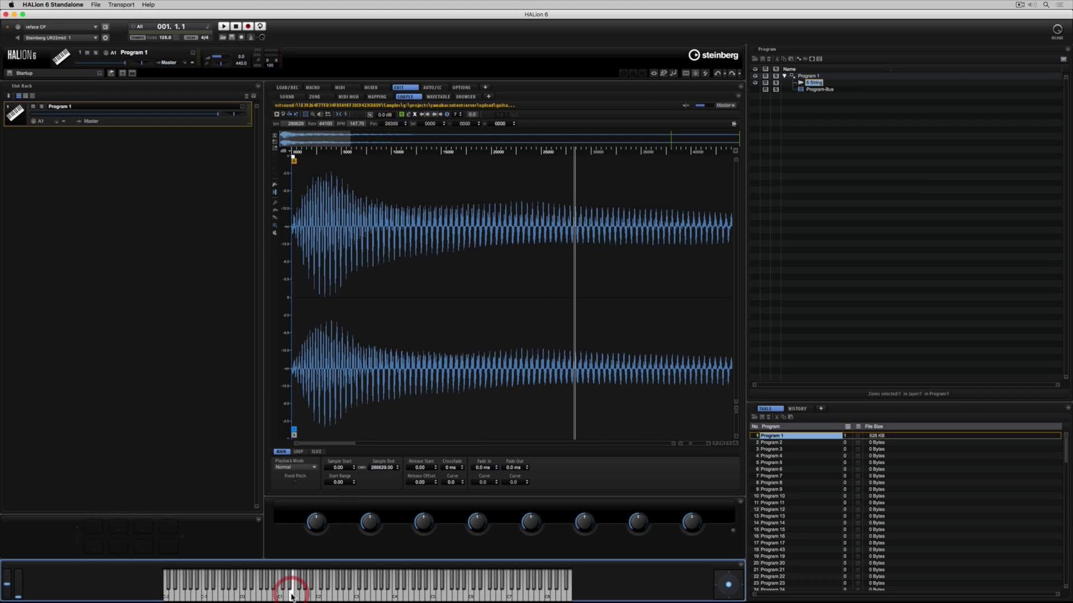
right_click(815, 83)
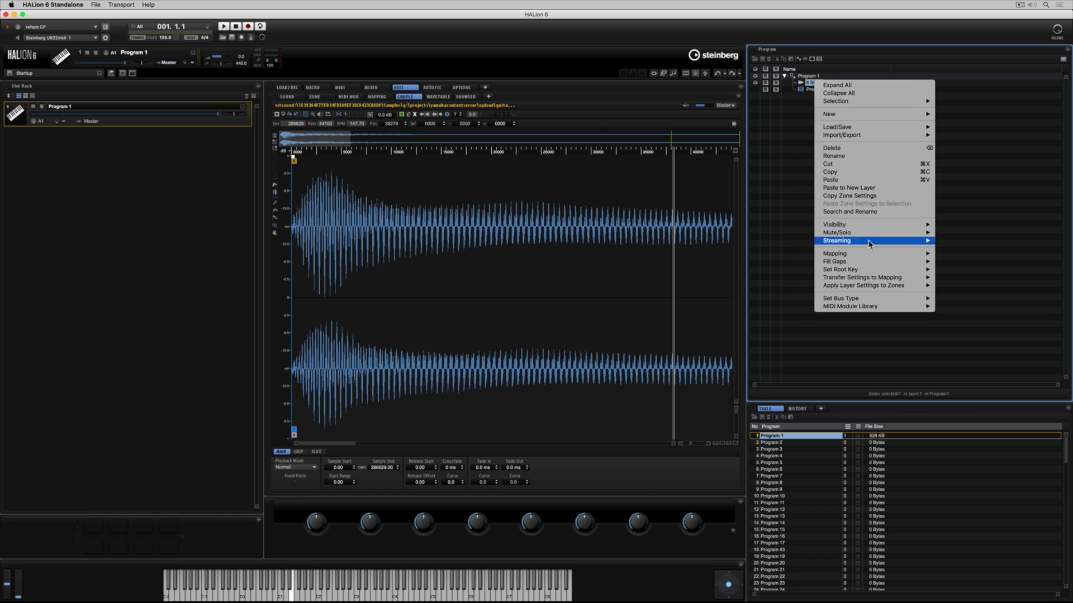
mouse_move(870, 261)
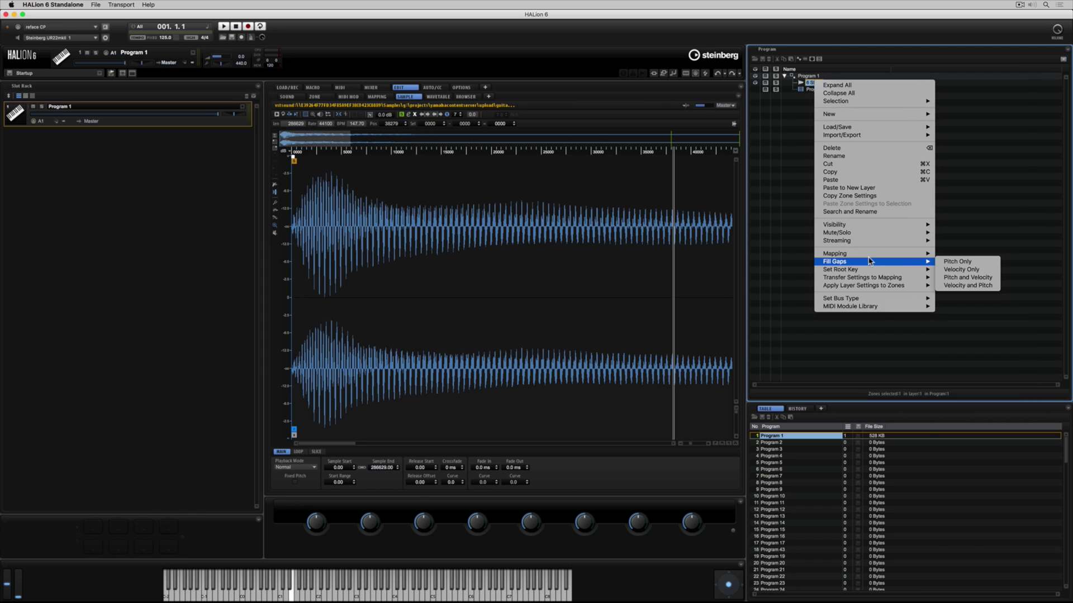
left_click(964, 278)
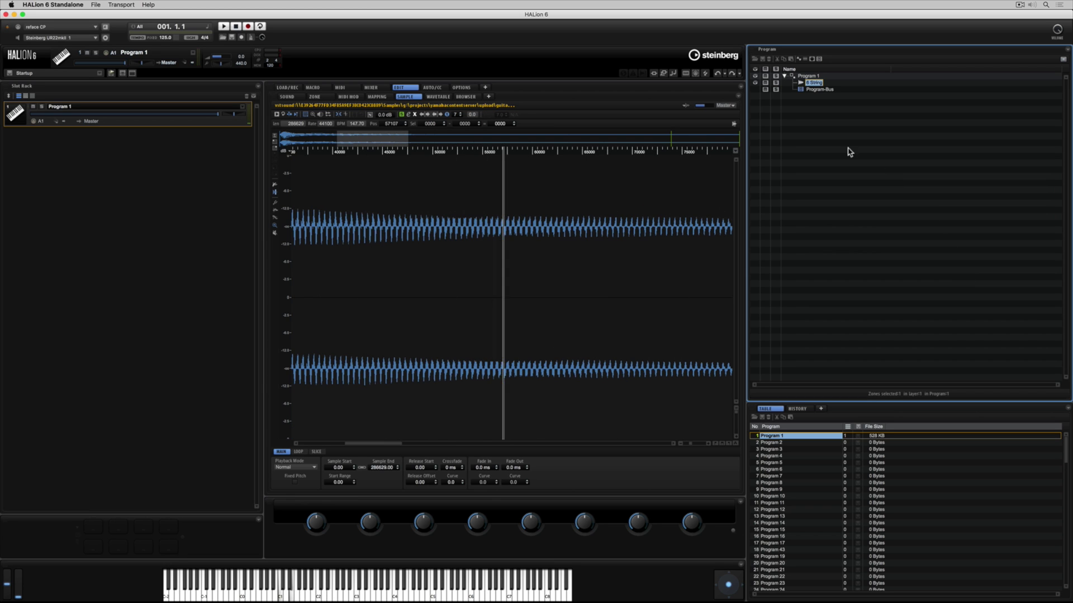
Step: Change the 6 String zone's type to Wavetable on the Sound page
left_click(287, 98)
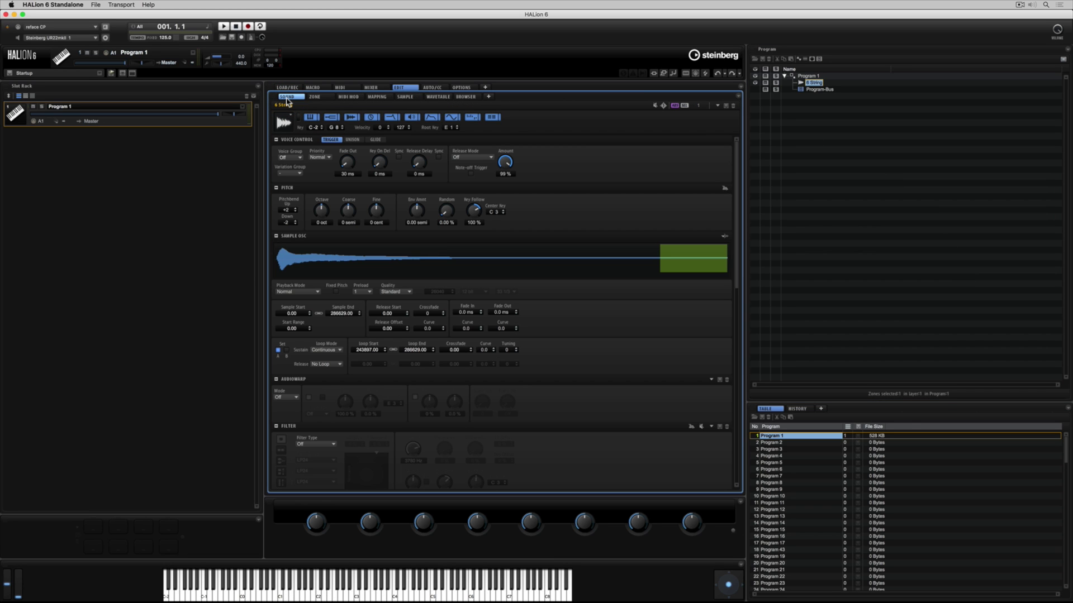
left_click(285, 103)
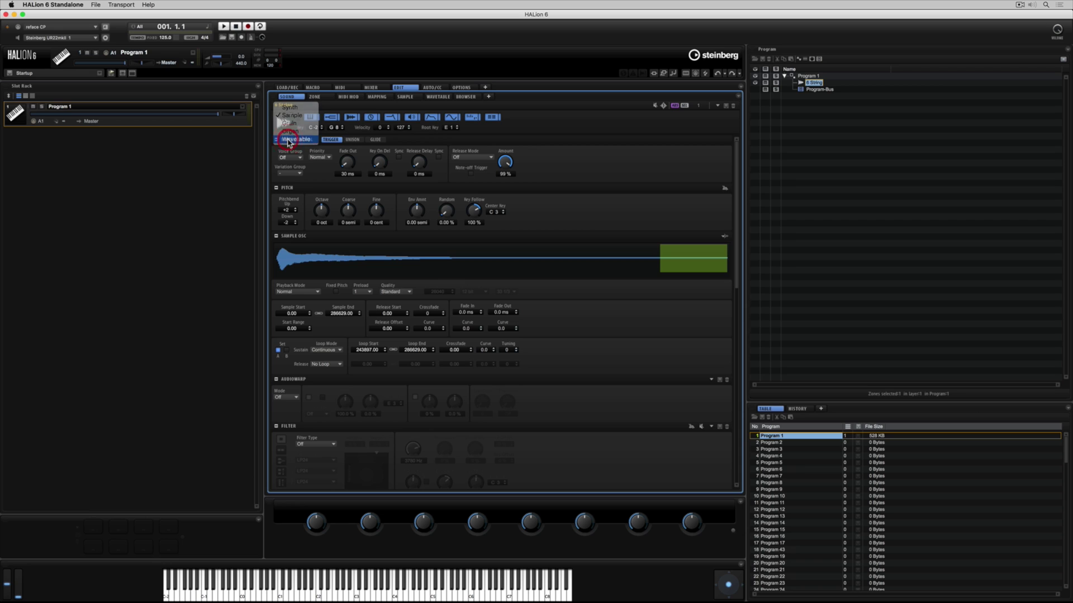
left_click(288, 143)
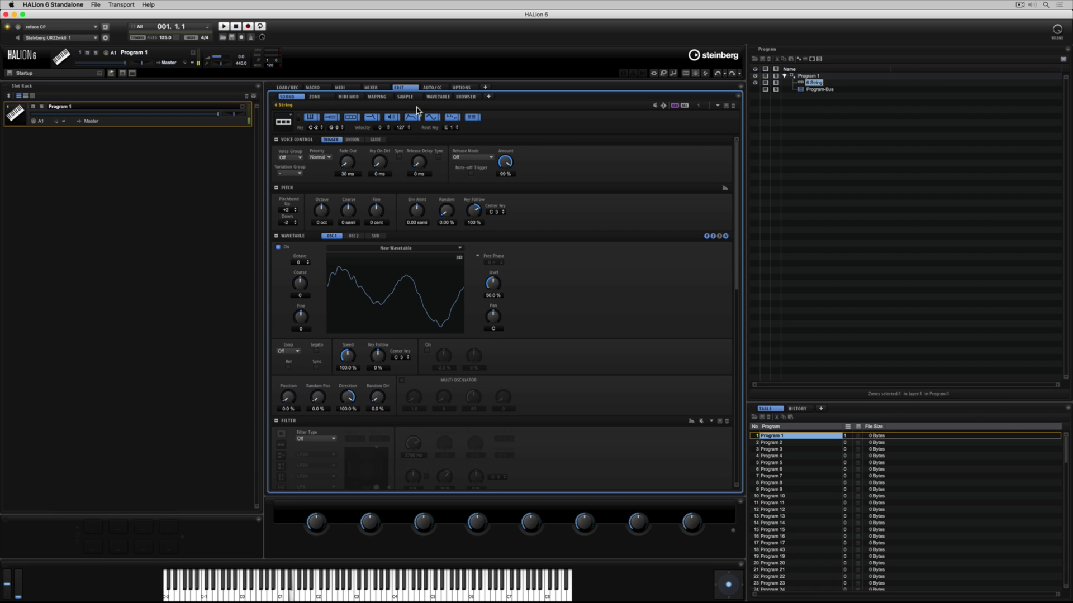
Step: In the Wavetable editor, enable pitch detection and lower the Pitch threshold to 1.5
left_click(436, 98)
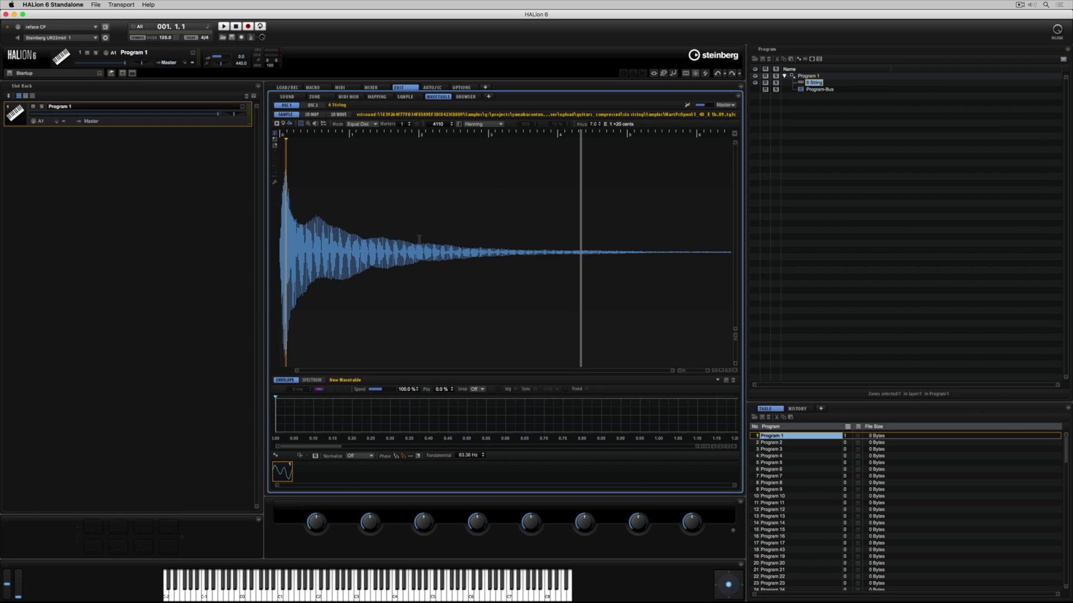
left_click(275, 184)
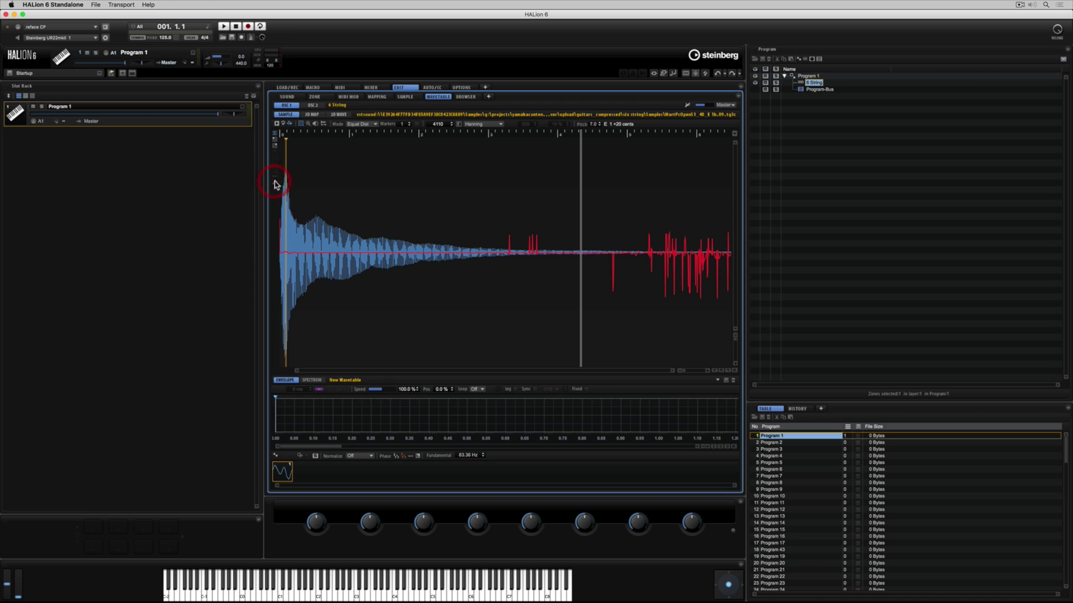
left_click(593, 128)
left_click_drag(593, 140, 600, 177)
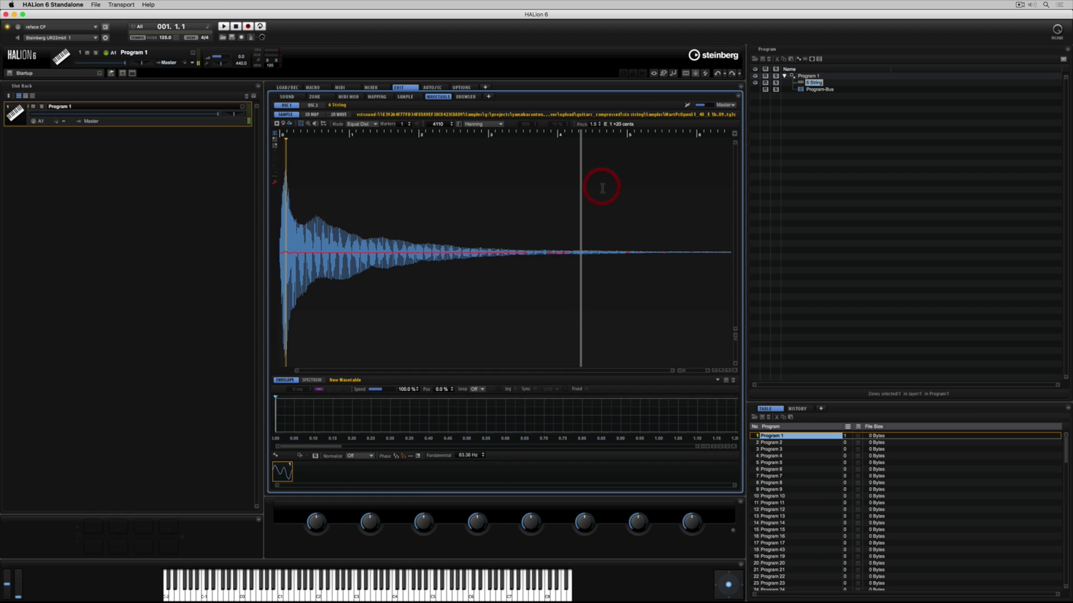
Step: Space the wavetable markers exponentially and normalize the frames as a Sequence
left_click(363, 124)
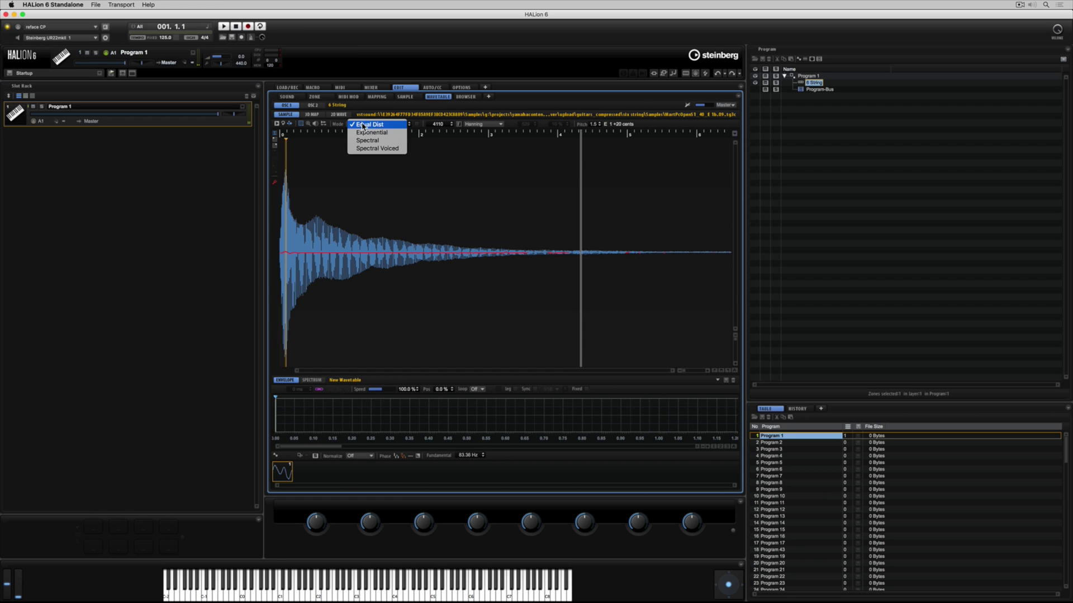
left_click(365, 132)
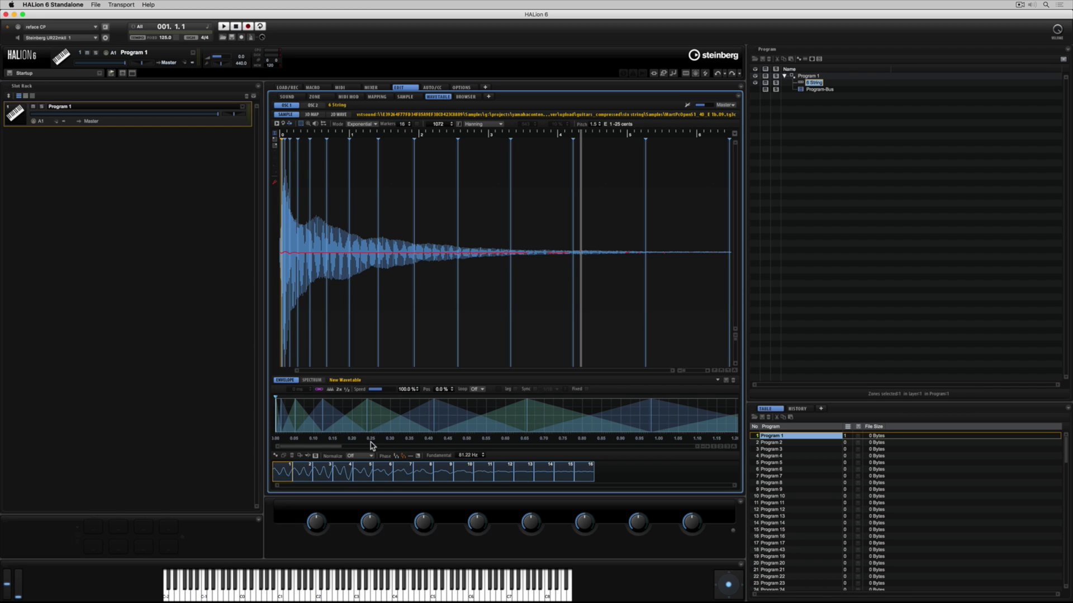
left_click(361, 456)
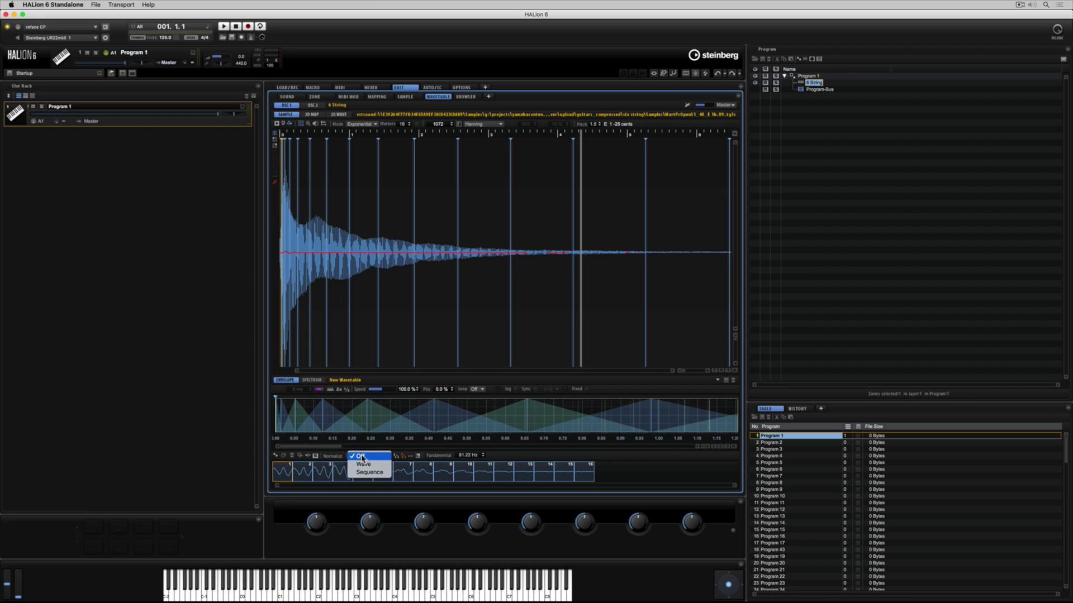
left_click(369, 472)
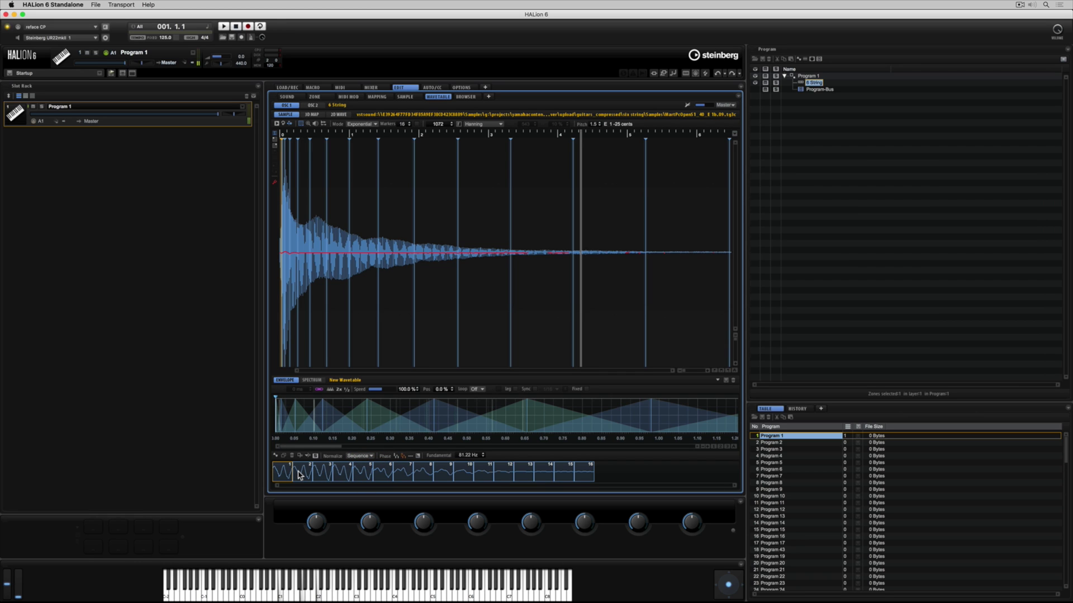
Step: Change the phase option, audition the envelope, and align the frames' phases
left_click(397, 456)
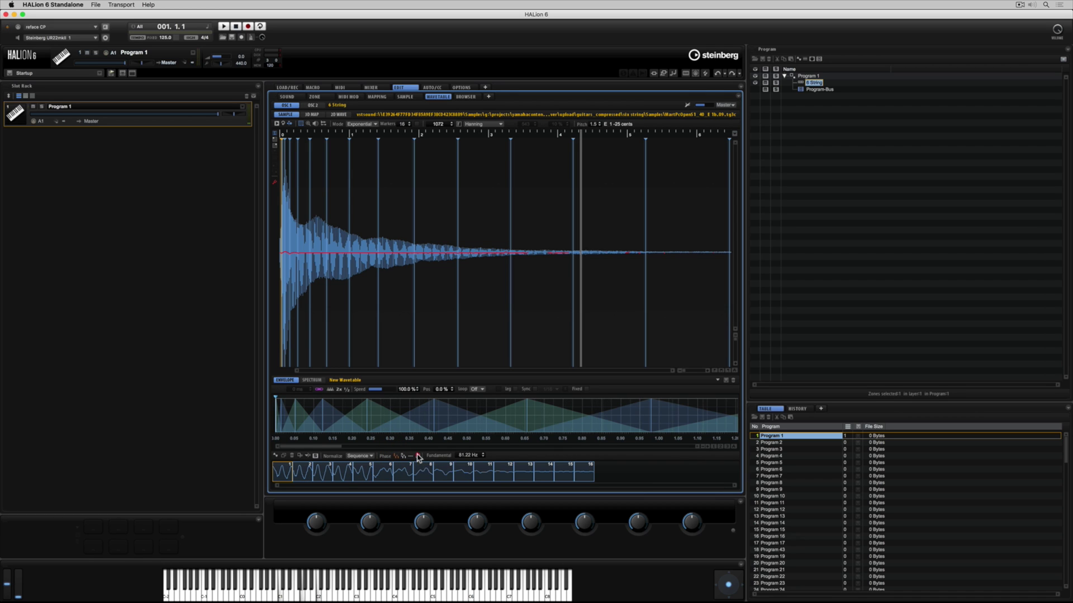
left_click(418, 457)
left_click(404, 457)
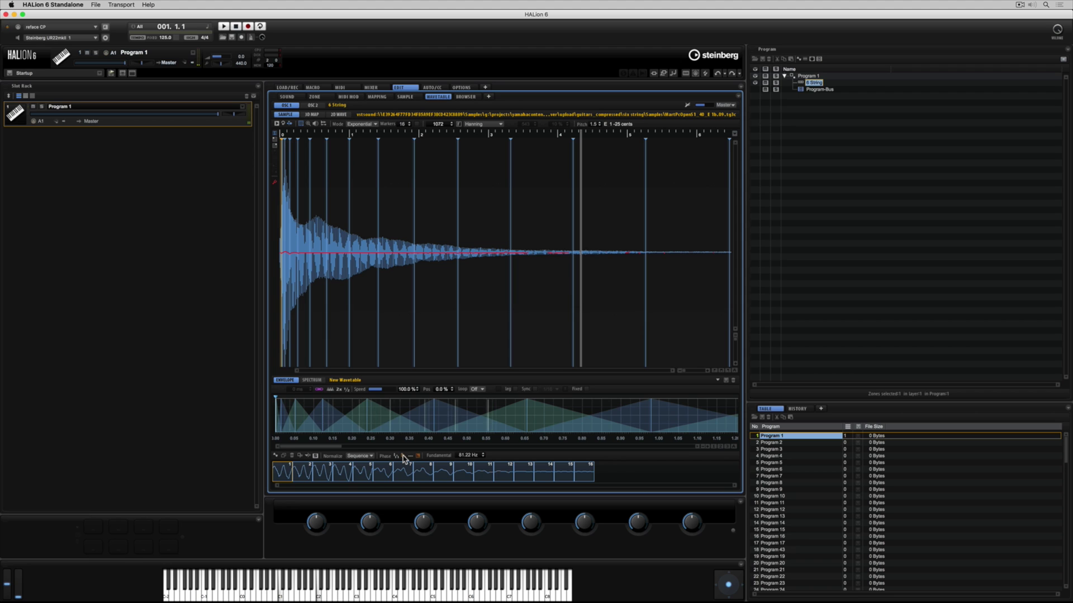
Step: Turn Formant on, sweep it toward -100 %, switch it off, then select the fhg2_rhd125_smoove_F7Ebm7 loop
left_click(286, 96)
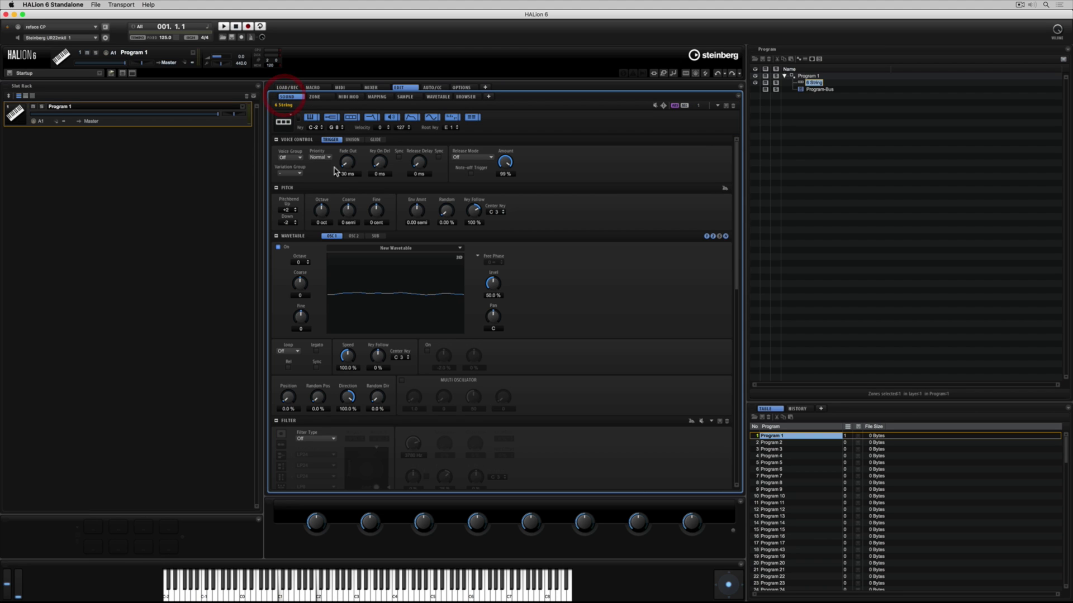
left_click(428, 352)
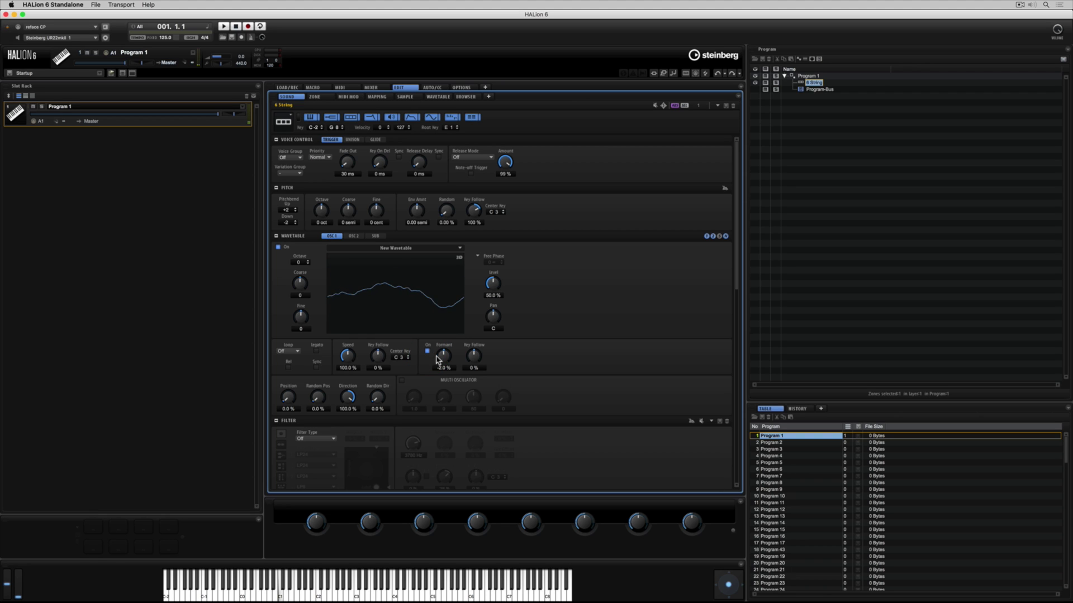
left_click(444, 356, "super")
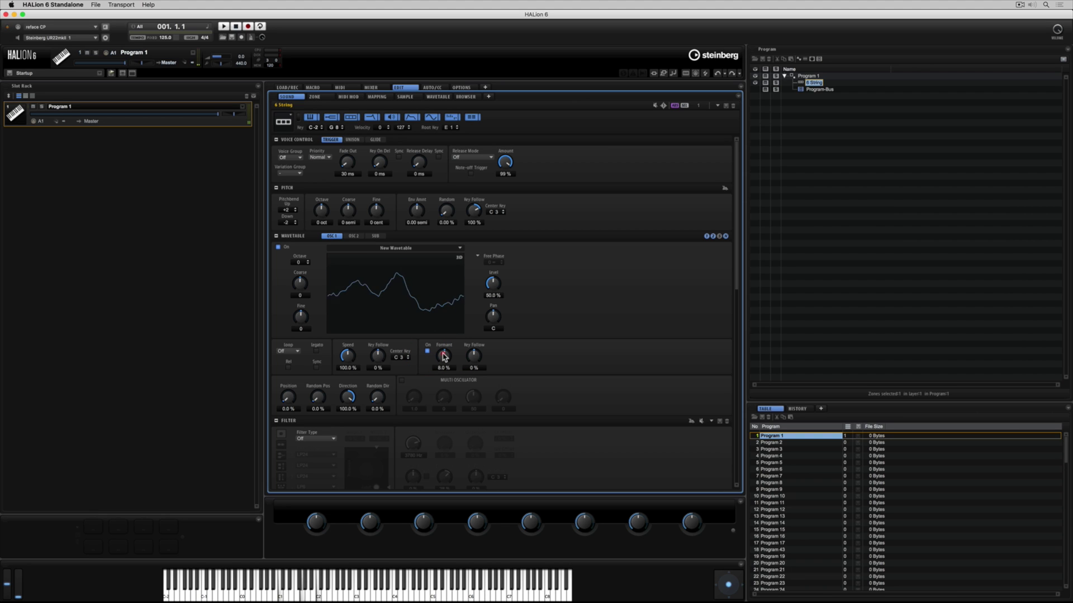
left_click_drag(443, 357, 443, 358)
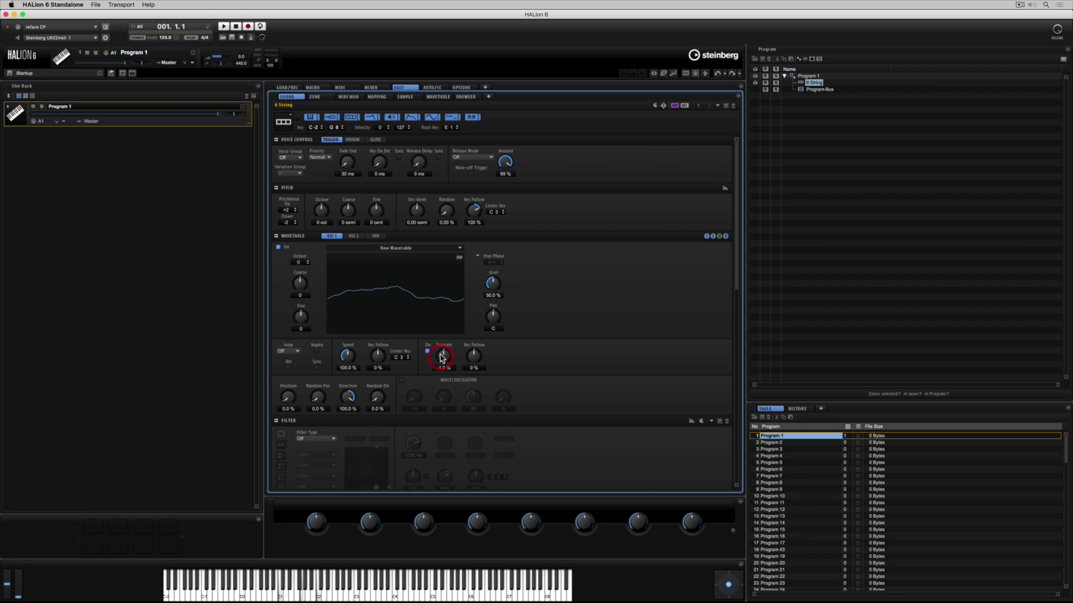
left_click(428, 352)
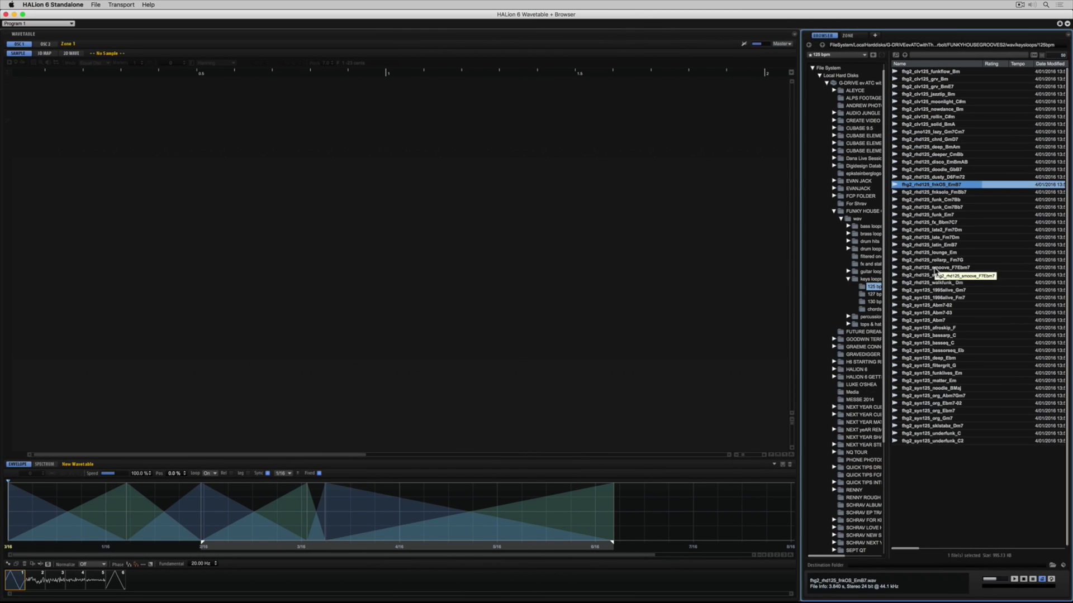
left_click(942, 268)
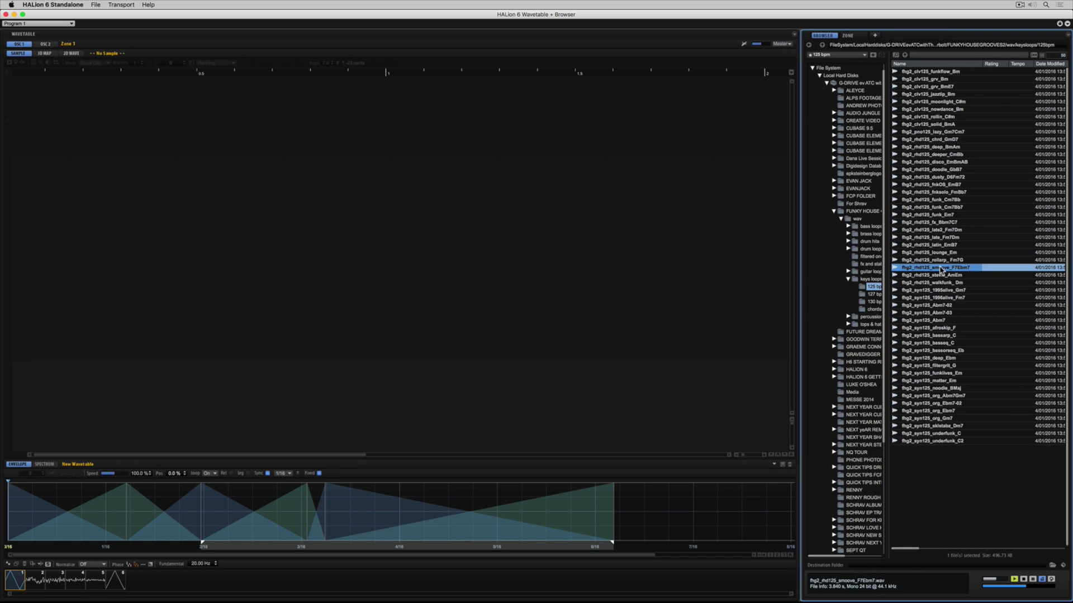
Step: Load the fhg2_syn125_org_Abm7Gm7 loop into the wavetable editor and set Markers to 4
left_click(928, 396)
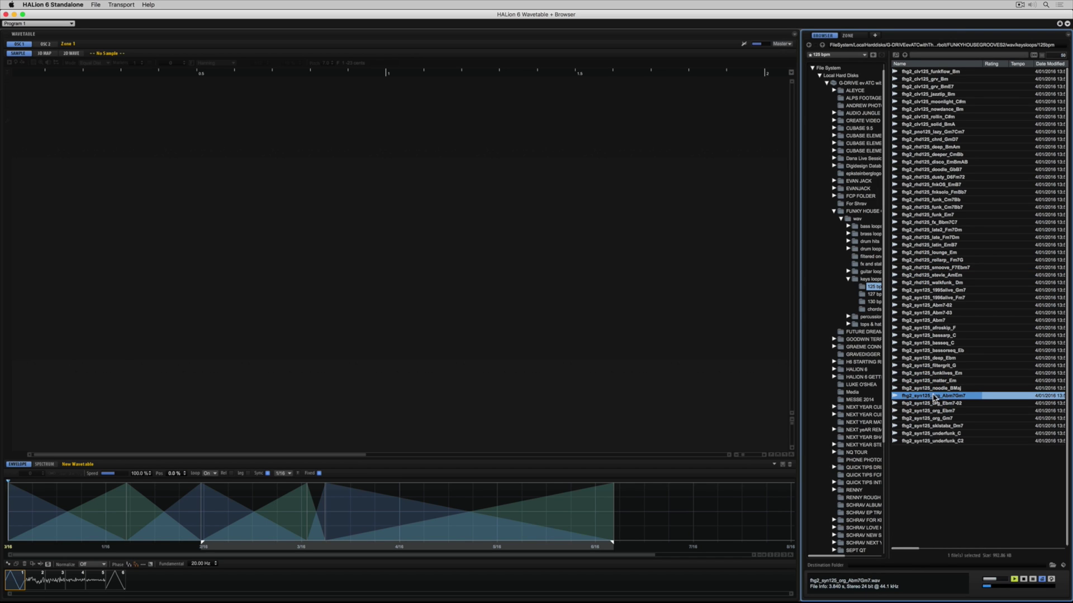
left_click_drag(936, 400, 203, 211)
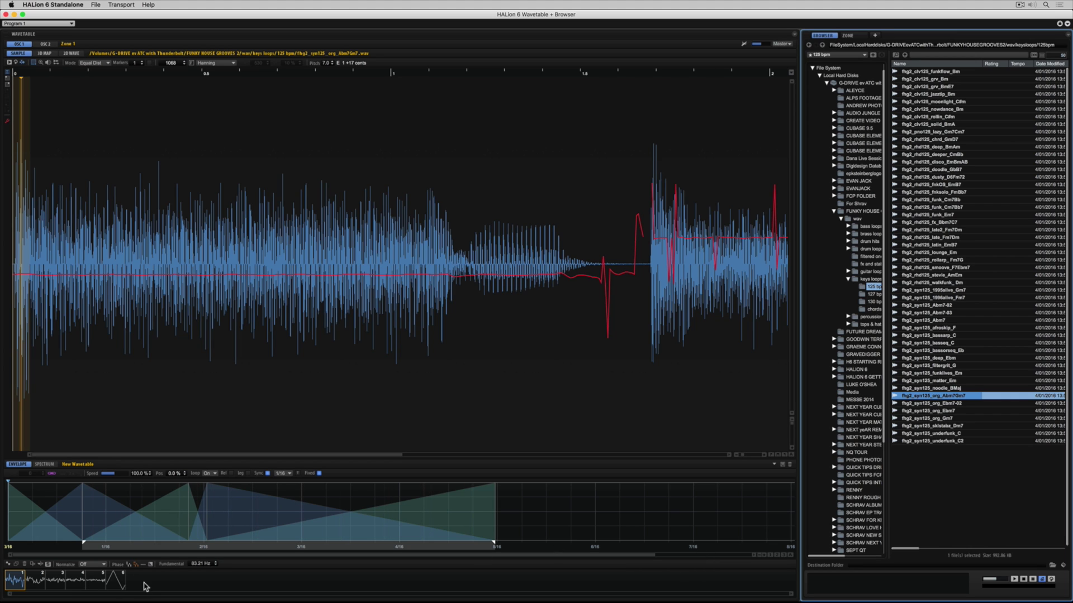
right_click(11, 581)
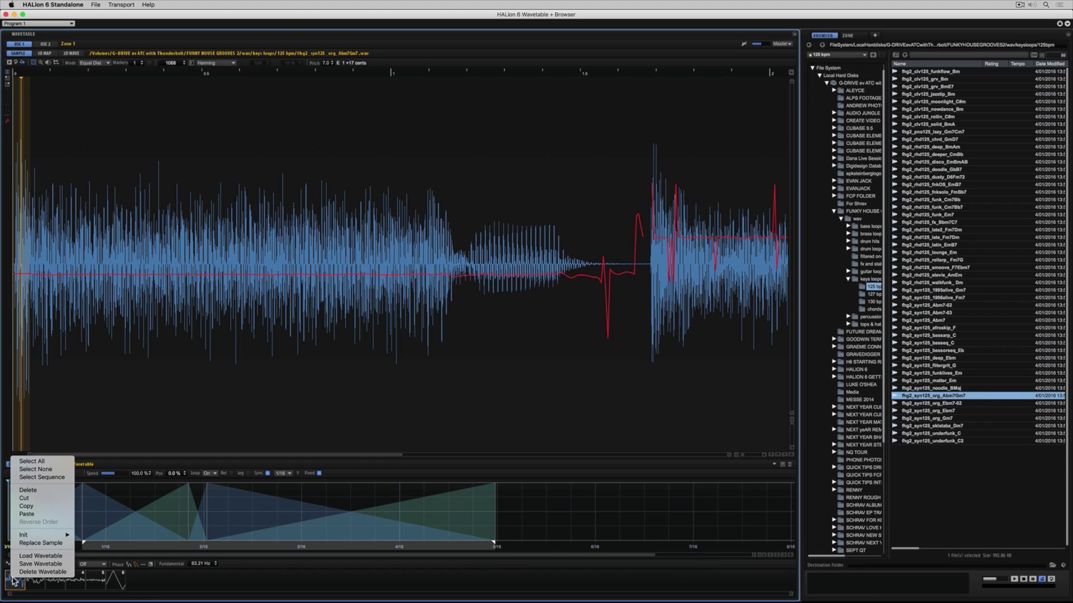
key("Escape")
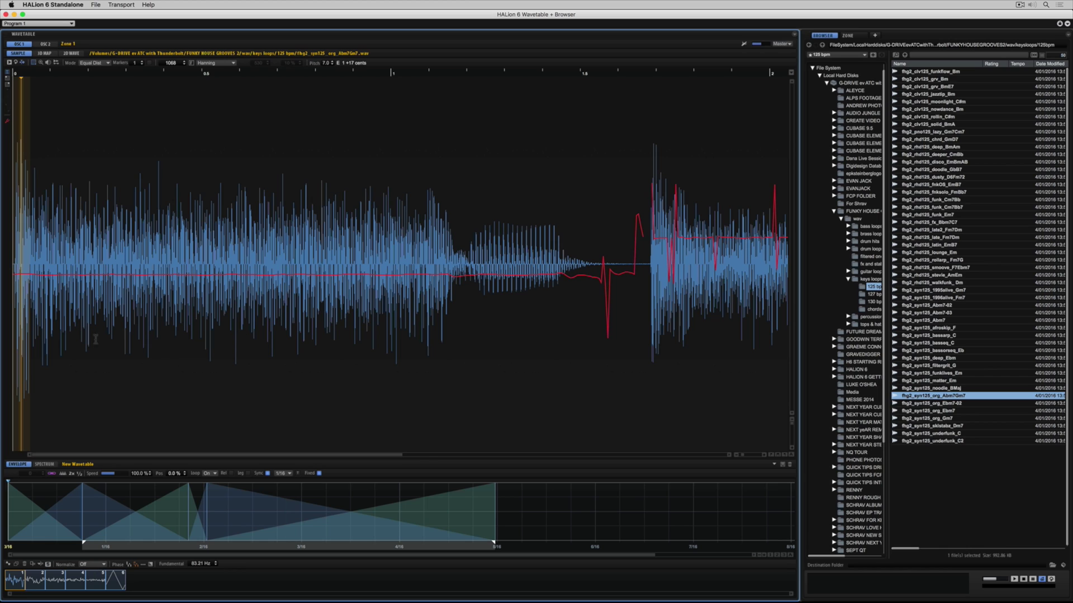
type("4")
key("Return")
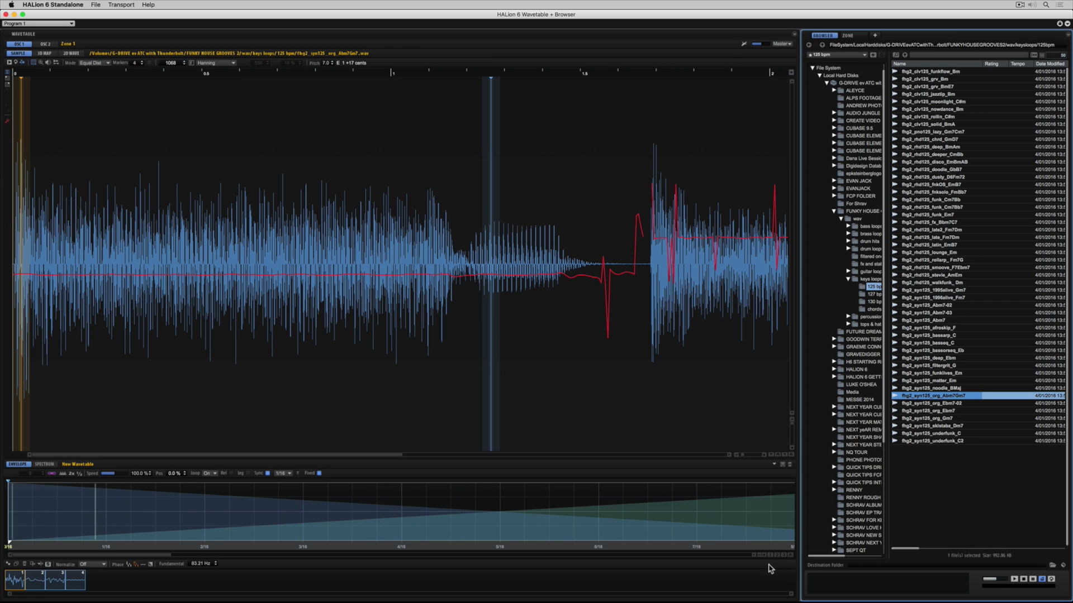
Step: Zoom the envelope timeline out to show 2/16–66/16
left_click(759, 556)
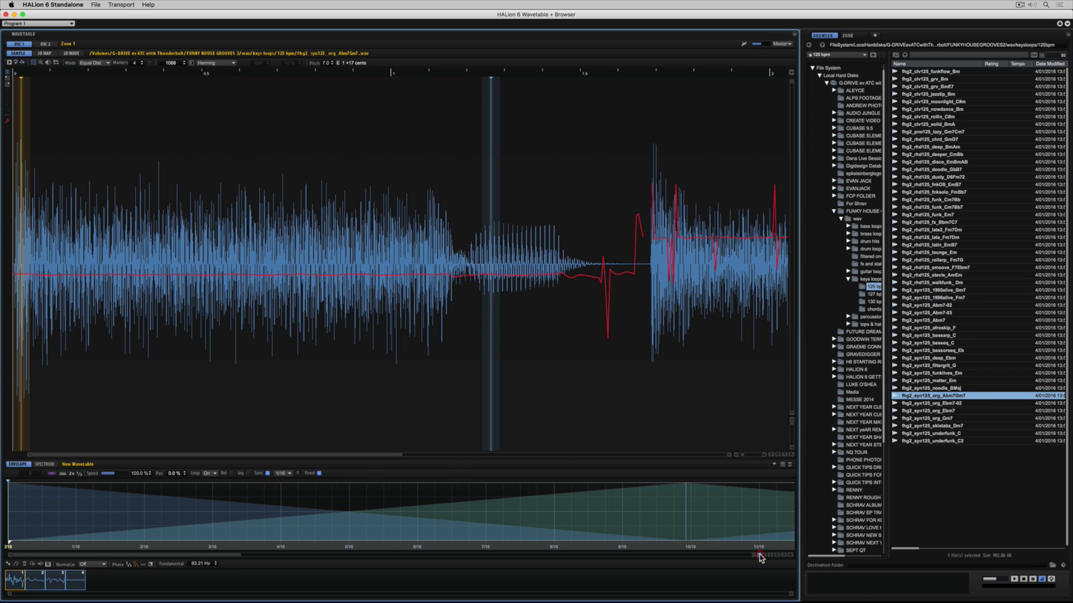
left_click(759, 555)
left_click(759, 555)
left_click(759, 556)
left_click(760, 555)
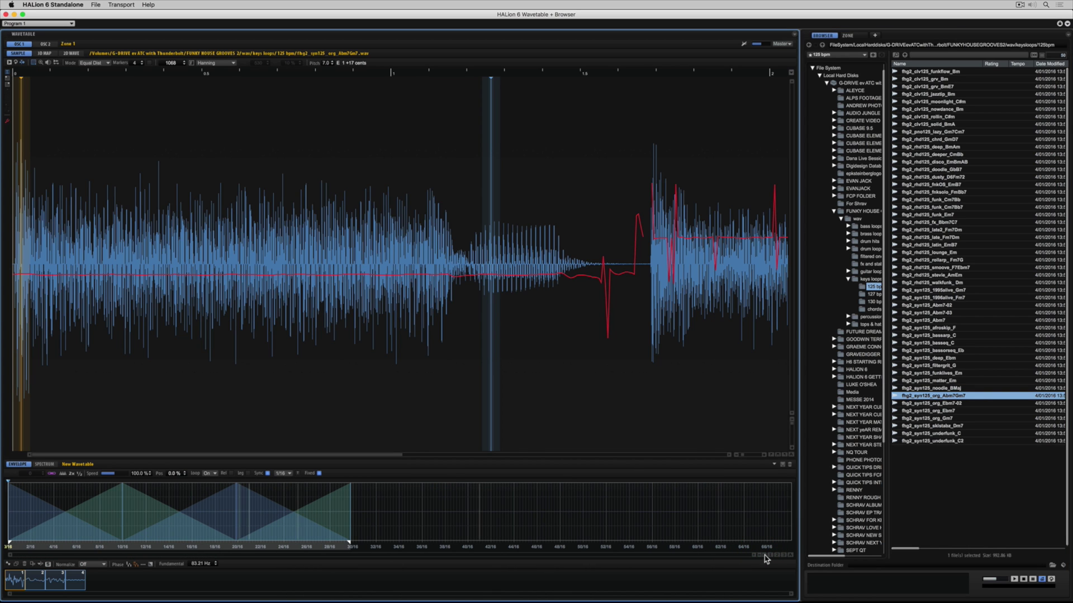
Step: Store that view as Zoom State 1, zoom back in, then recall it
left_click(769, 555, "shift")
left_click(790, 556)
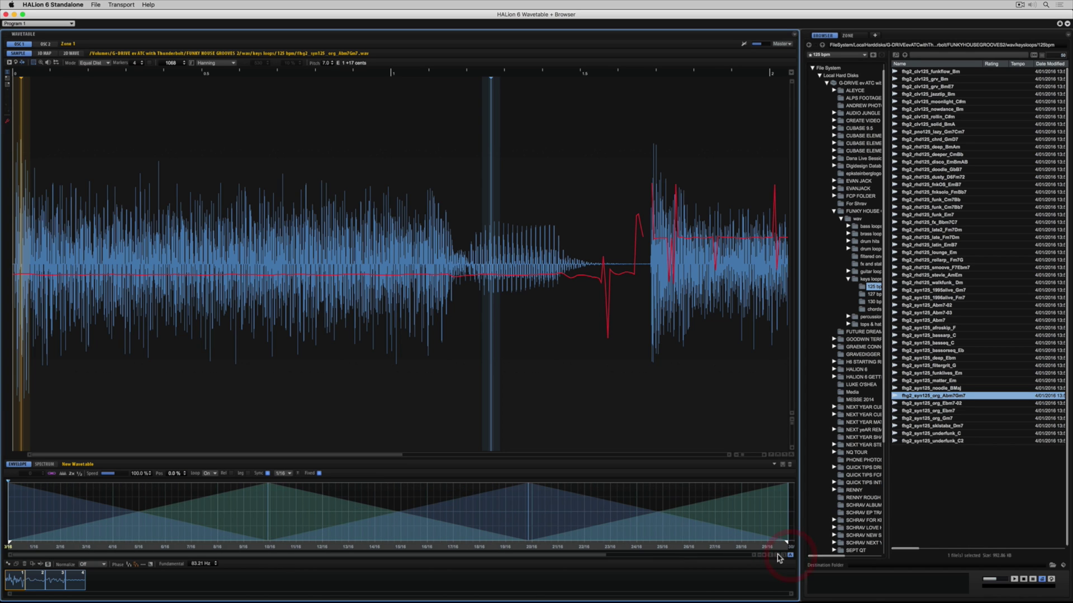
left_click(770, 556)
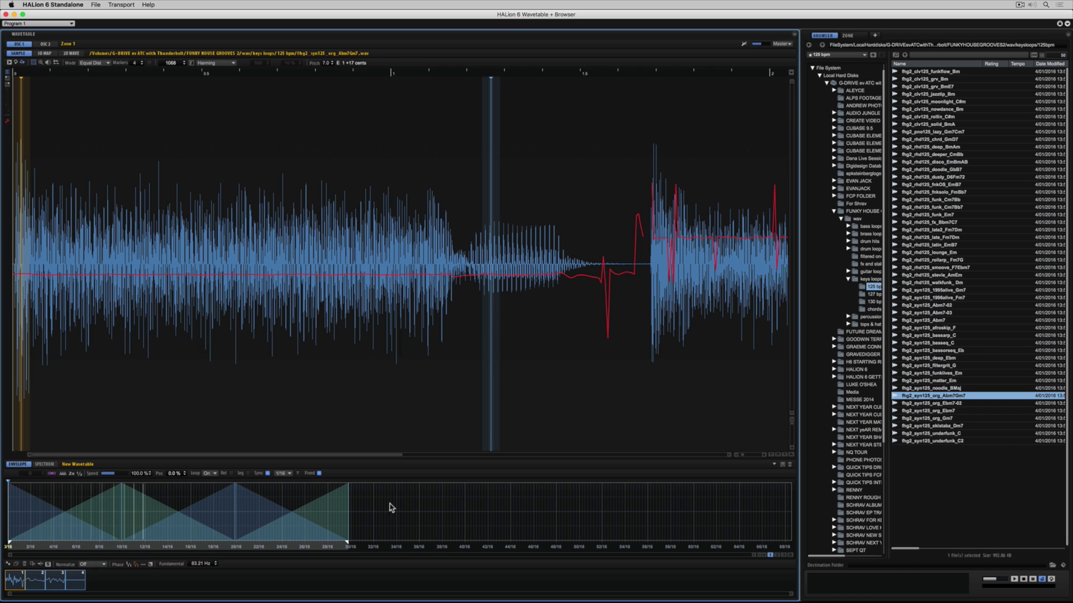
left_click(106, 62)
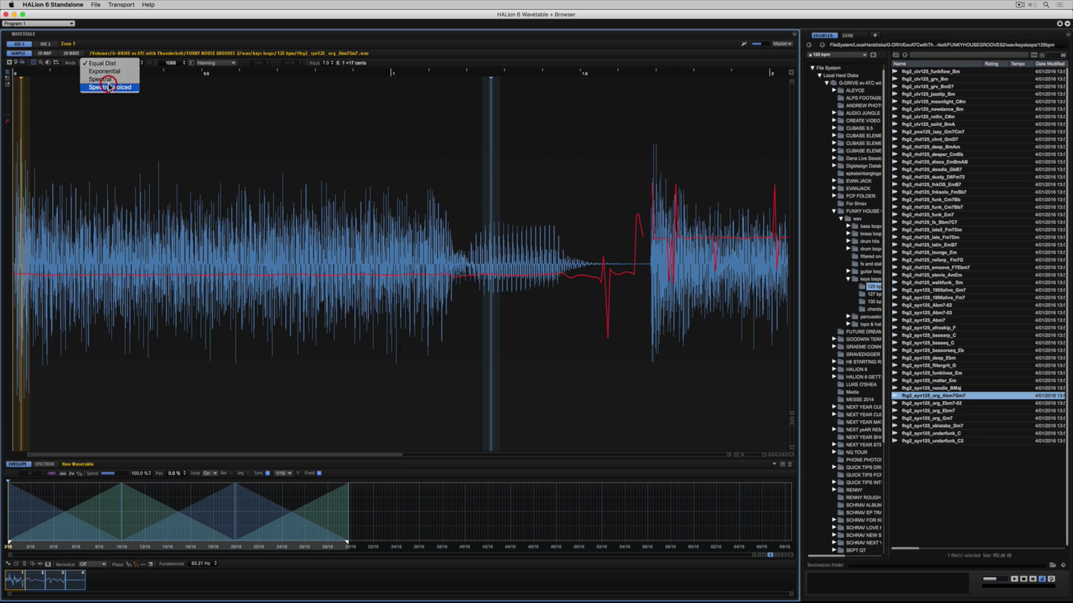
Step: Slice with Spectral Voiced markers, slow envelope speed to 15 %, and set threshold 75, then 50
left_click(109, 87)
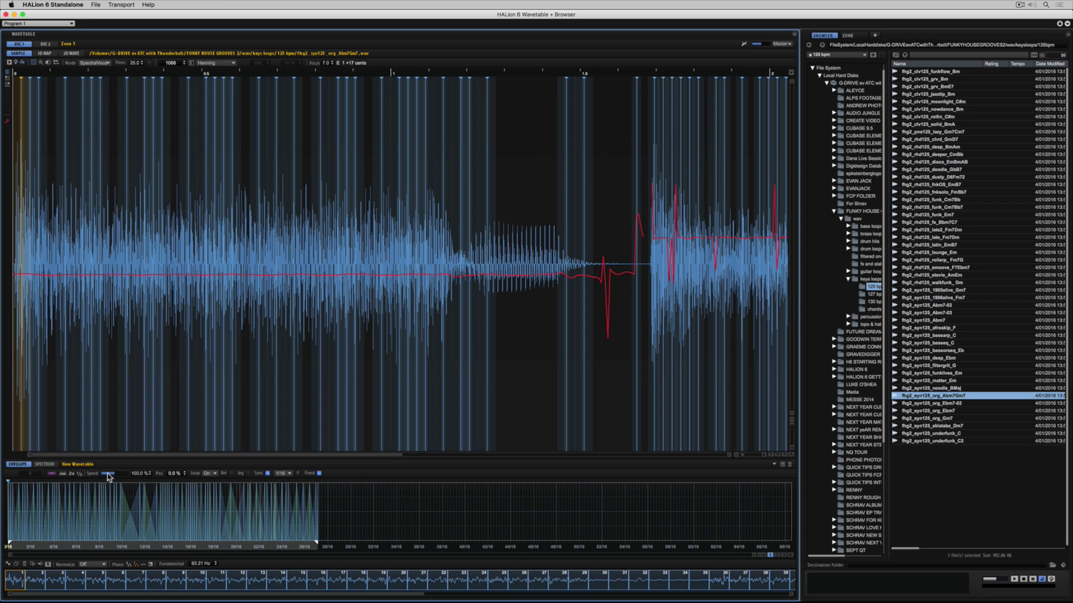
left_click_drag(114, 473, 106, 476)
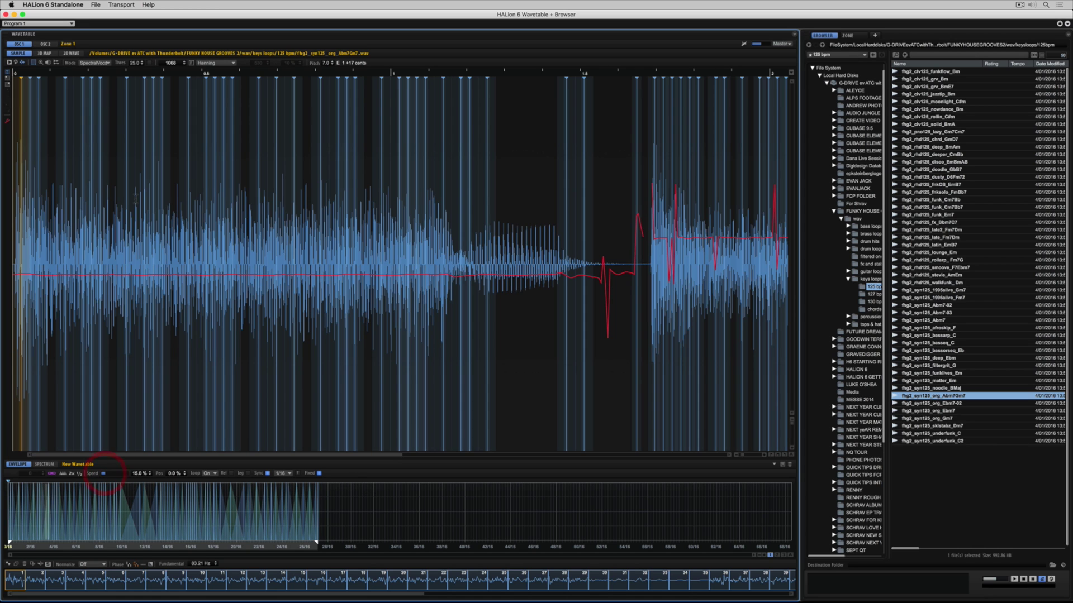
double_click(134, 62)
left_click(136, 63)
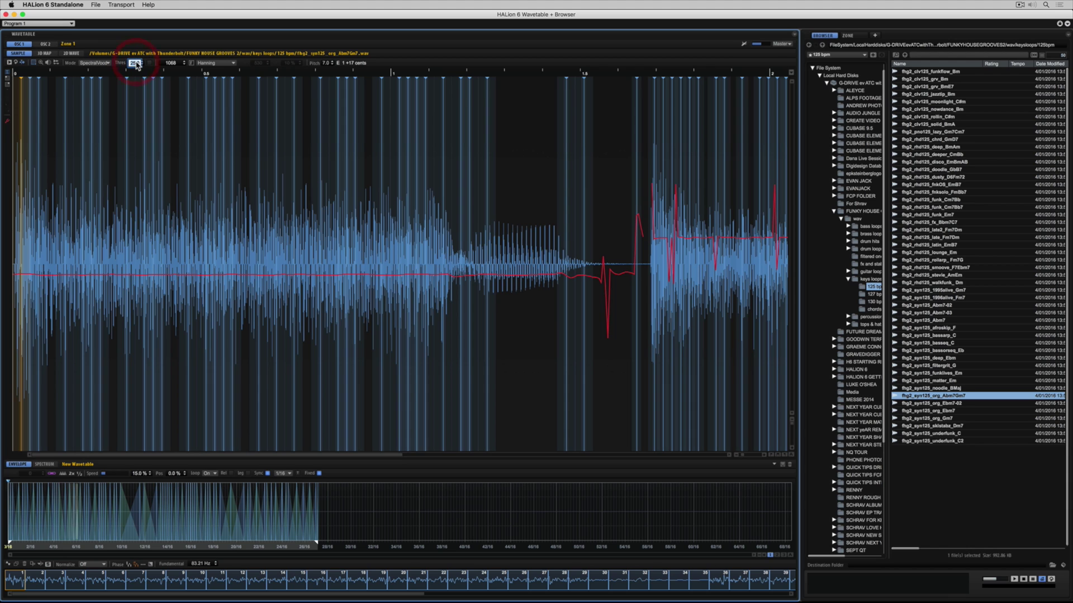
type("75")
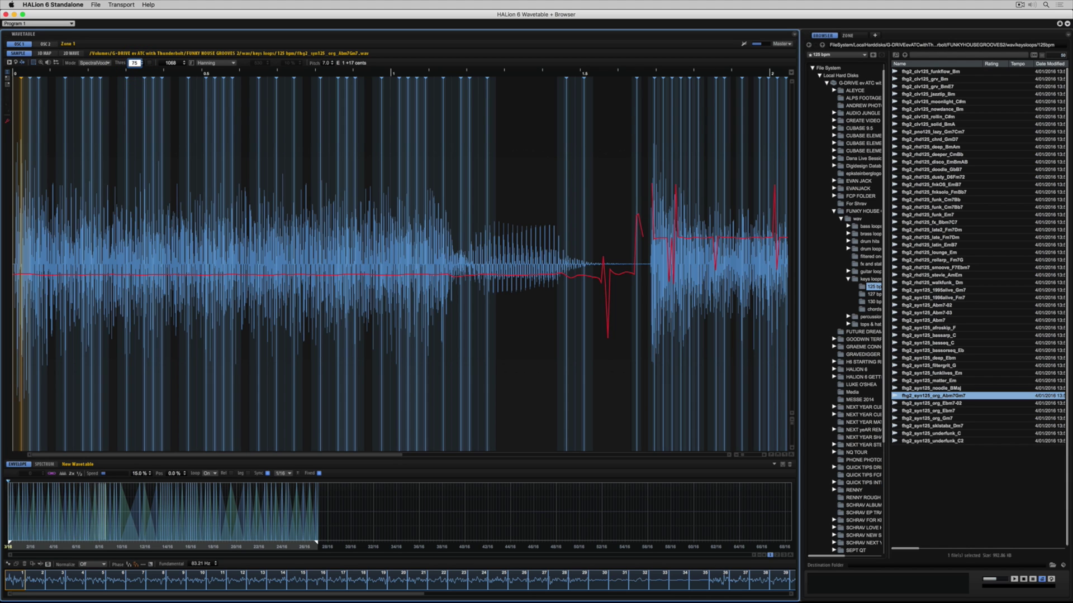
key("Return")
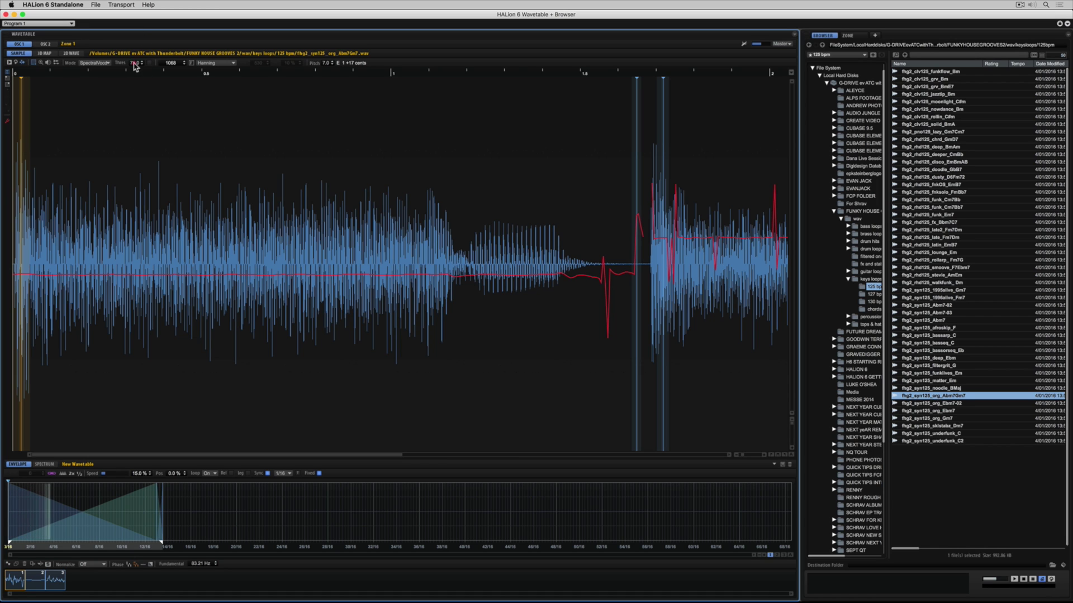
double_click(135, 63)
type("50")
key("Return")
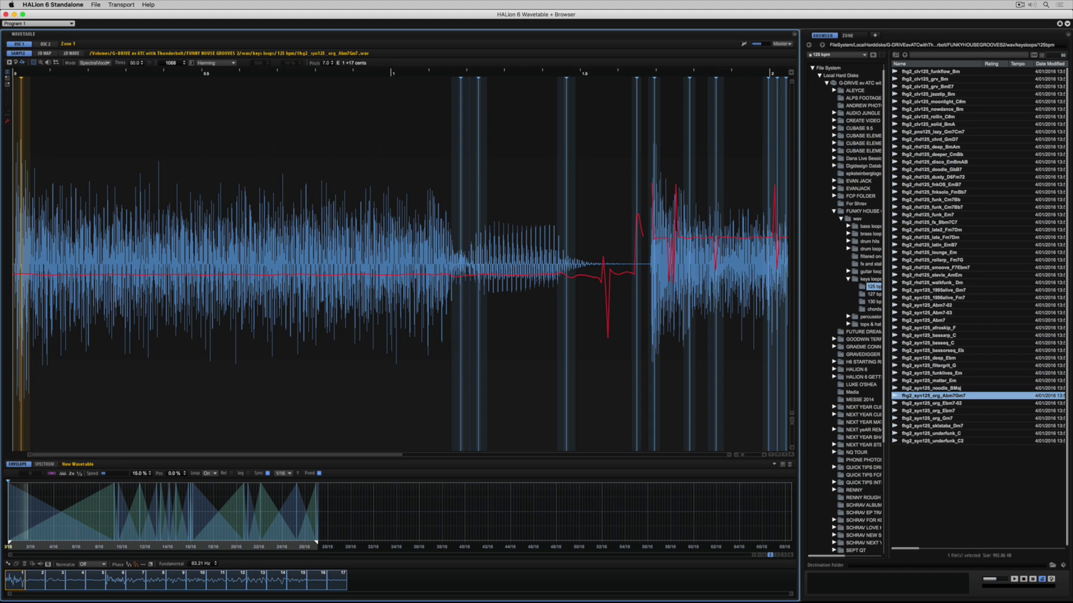
Step: Raise envelope speed to about 25.8 %, set Pitch to 7, and show the zone's settings
left_click_drag(104, 474, 121, 472)
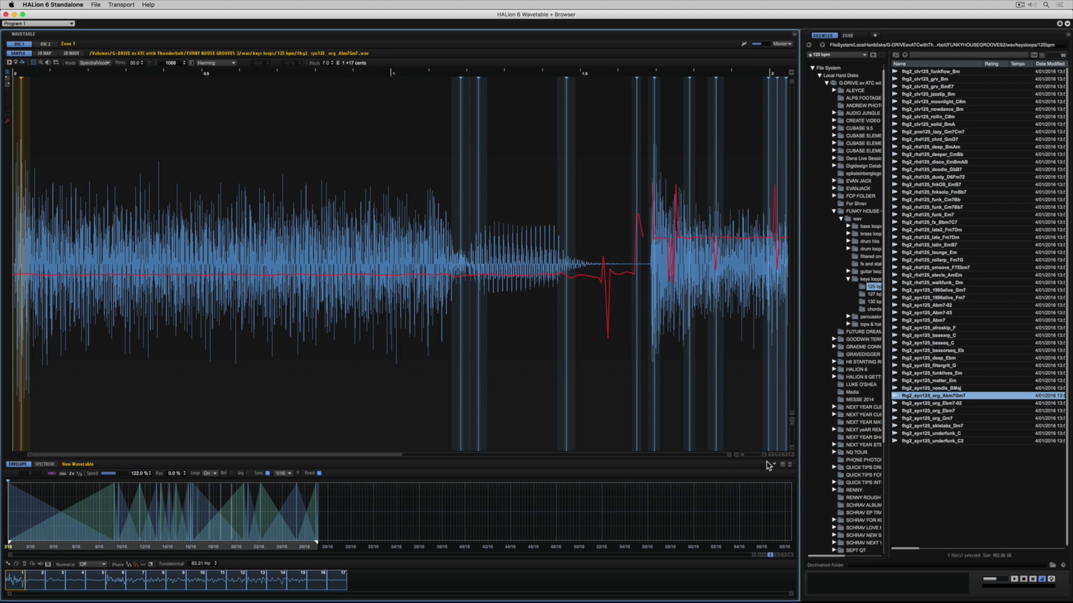
left_click(729, 455)
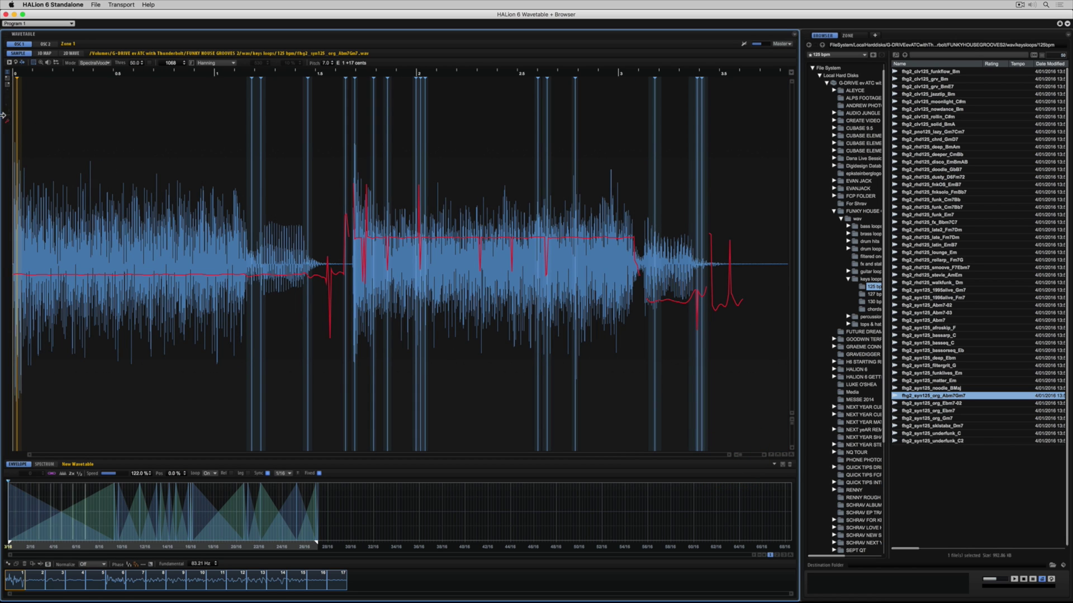
left_click_drag(326, 62, 326, 53)
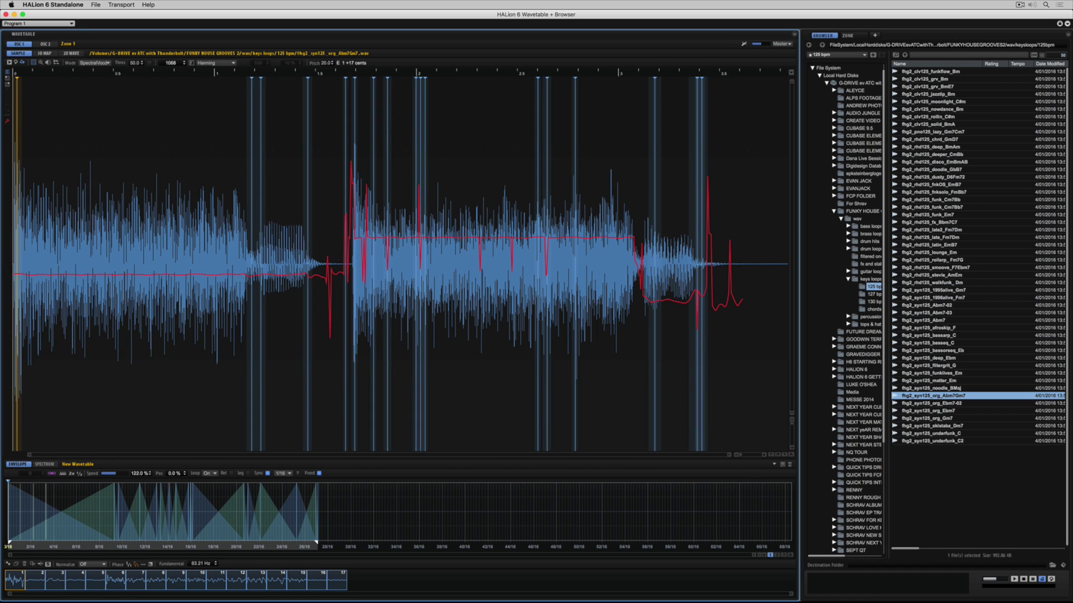
double_click(325, 63)
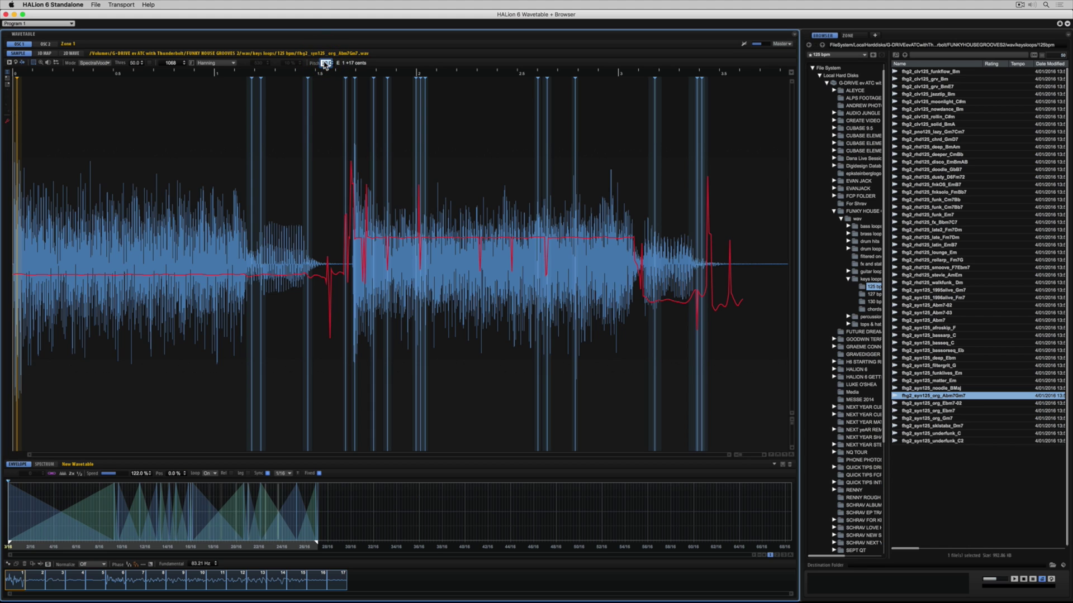
type("7")
key("Return")
left_click(108, 473)
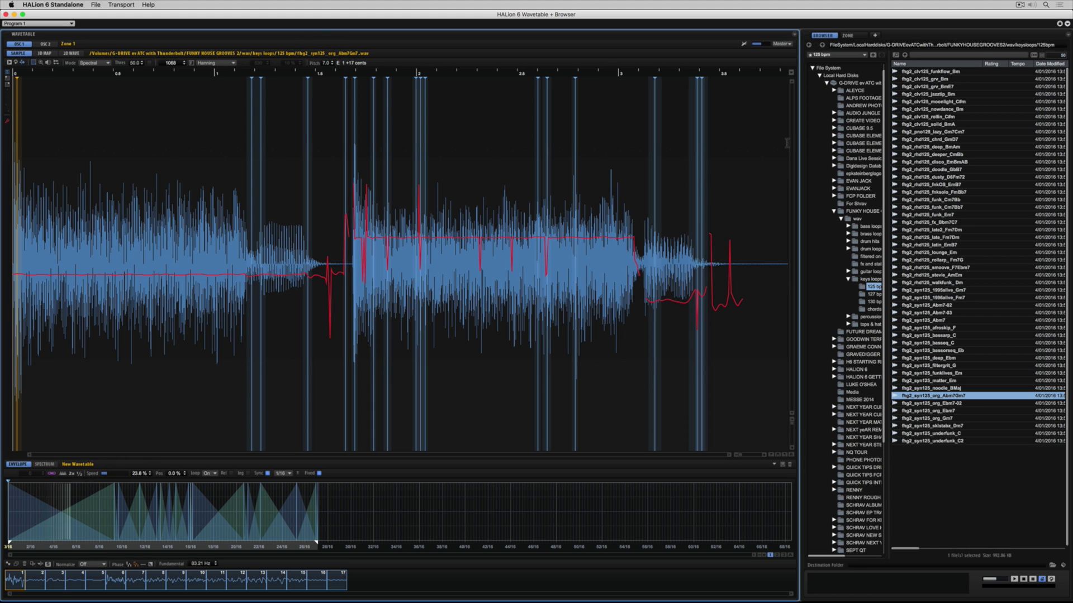
left_click(850, 35)
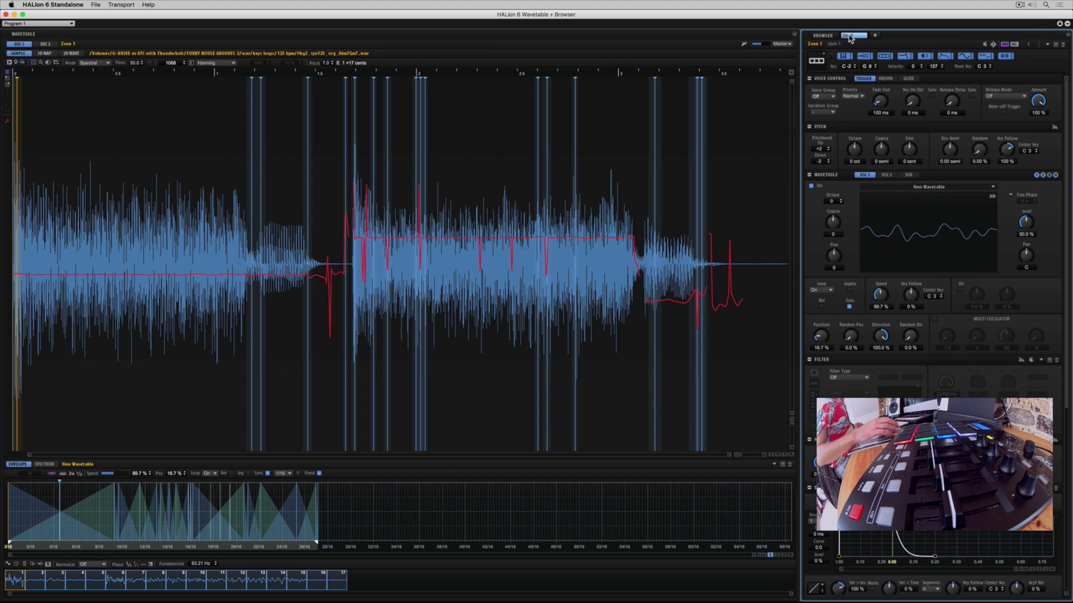
Step: Display the wavetable as a 3D surface and tilt it flatter
left_click(993, 197)
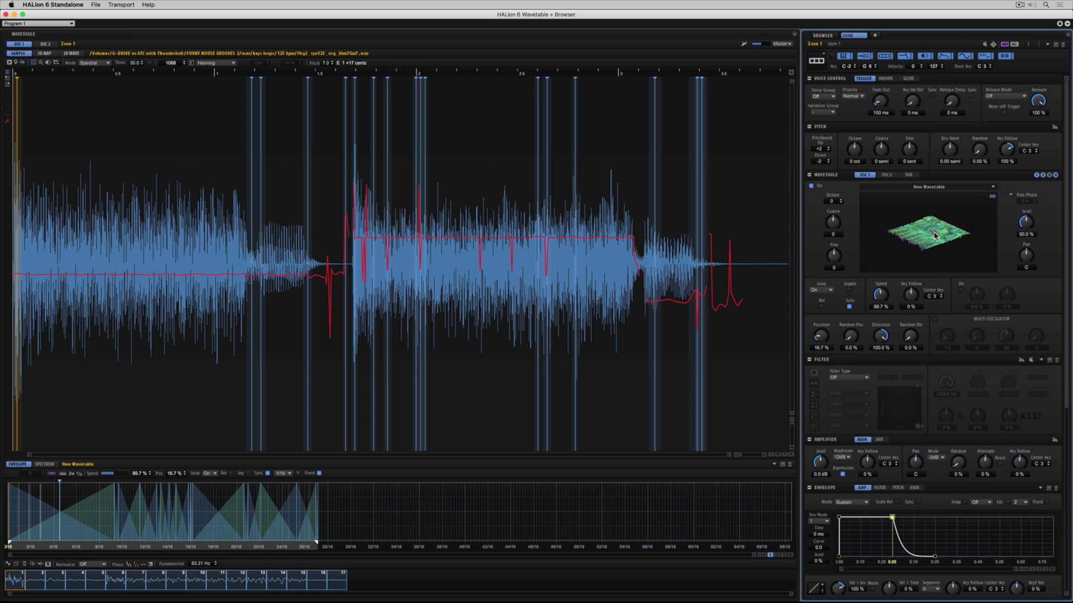
left_click_drag(944, 239, 935, 234)
scroll(936, 237, "up", 5)
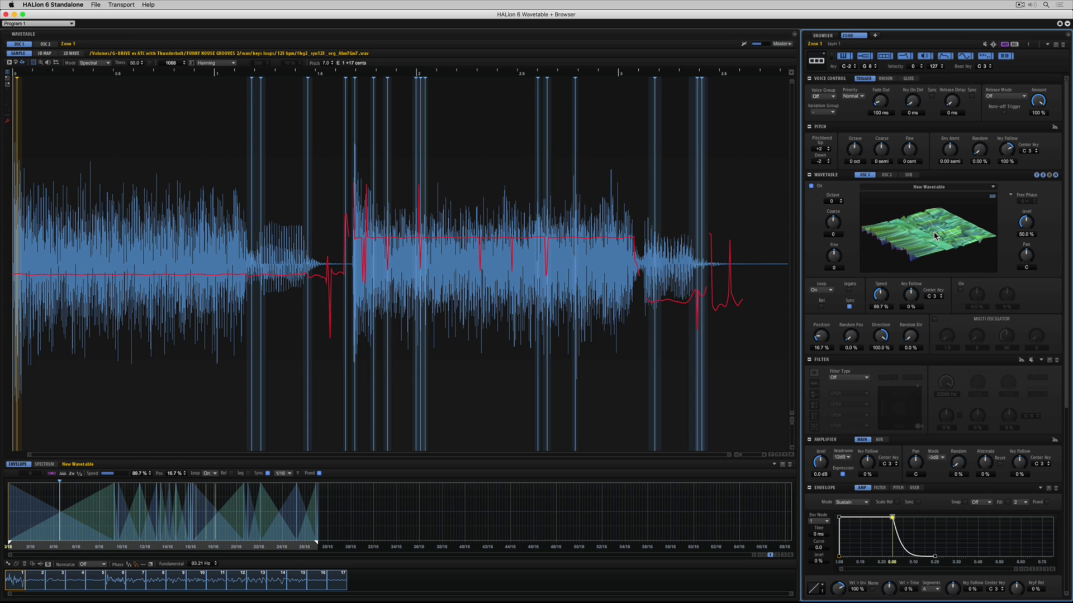
Step: Set Loop to On, move the envelope end later, and close the Wavetable + Browser window
left_click(825, 291)
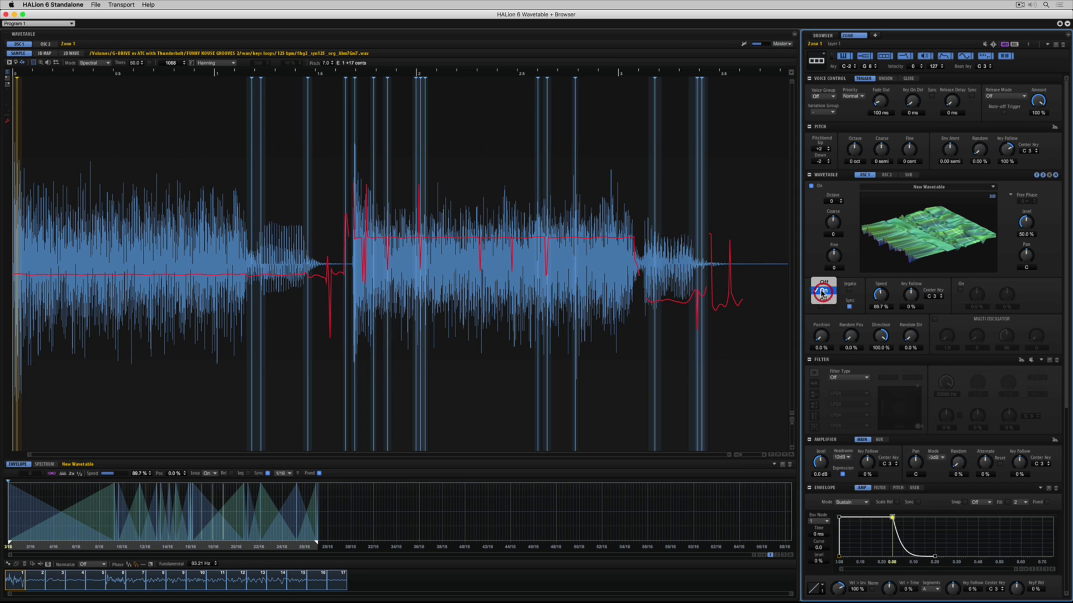
left_click(823, 292)
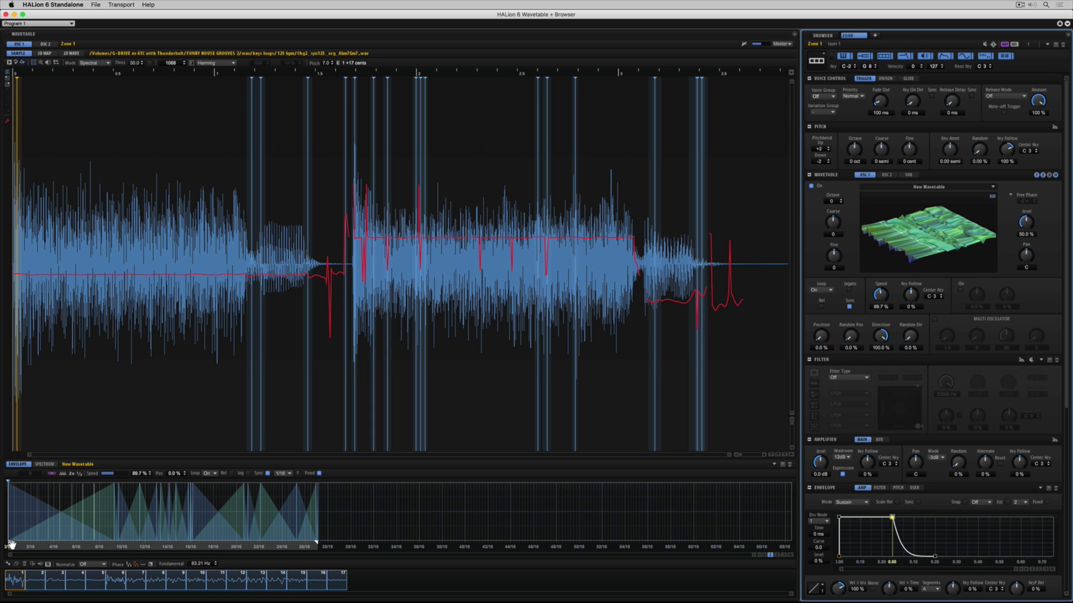
left_click_drag(21, 544, 80, 547)
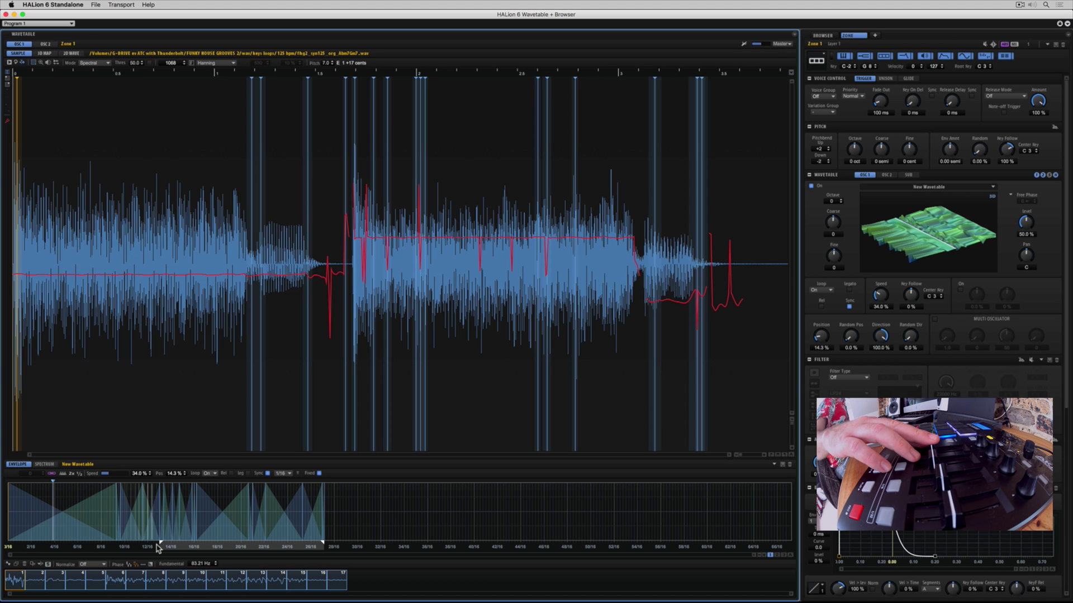
left_click(5, 14)
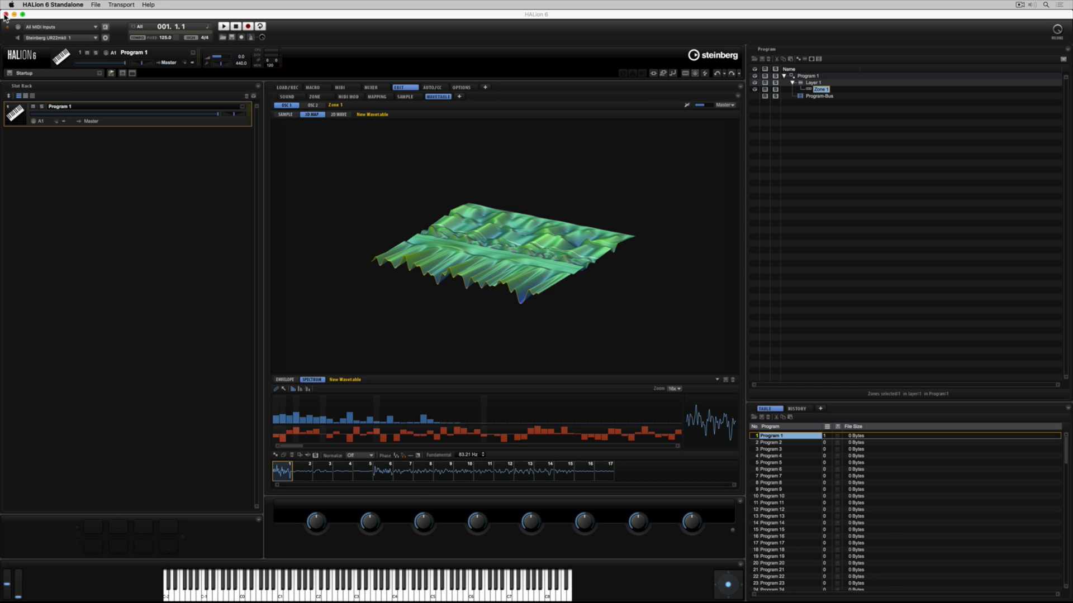
Step: Switch to the WAVETABLE EDITOR MIDI MODULES screen set and show the file browser
left_click(132, 73)
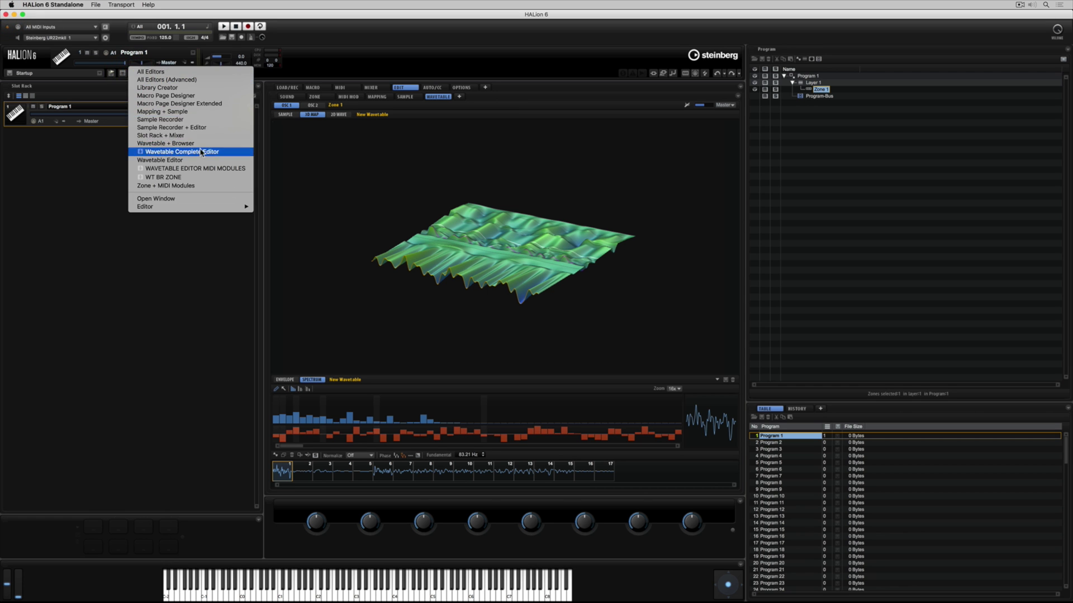
left_click(206, 167)
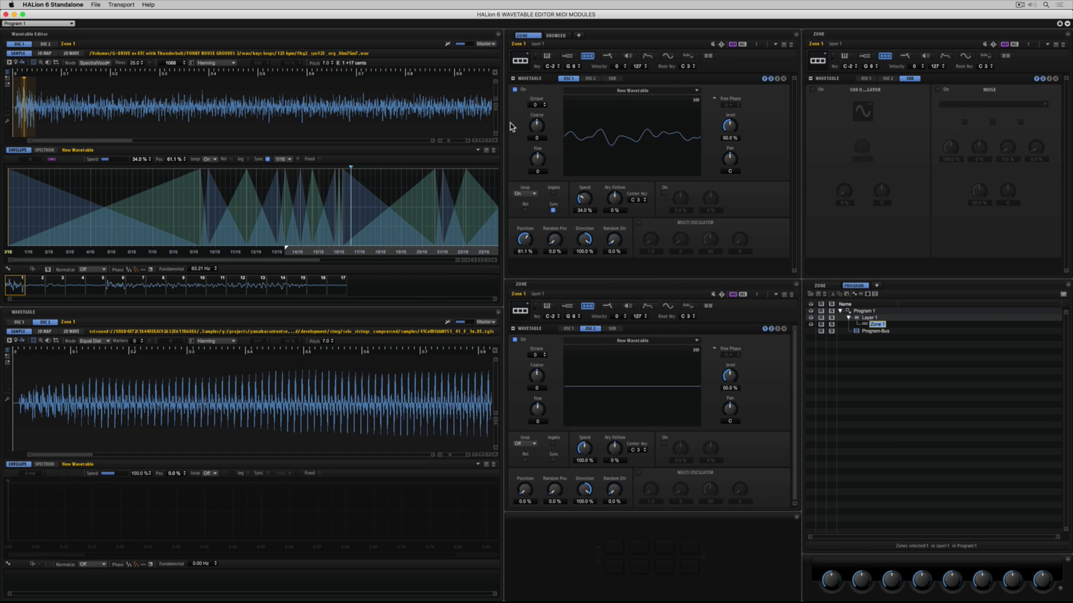
left_click(555, 36)
Step: Load Hah StraitCH_47.13.0e2_L0 onto OSC 2 with Exponential mode and 4 markers
left_click(654, 147)
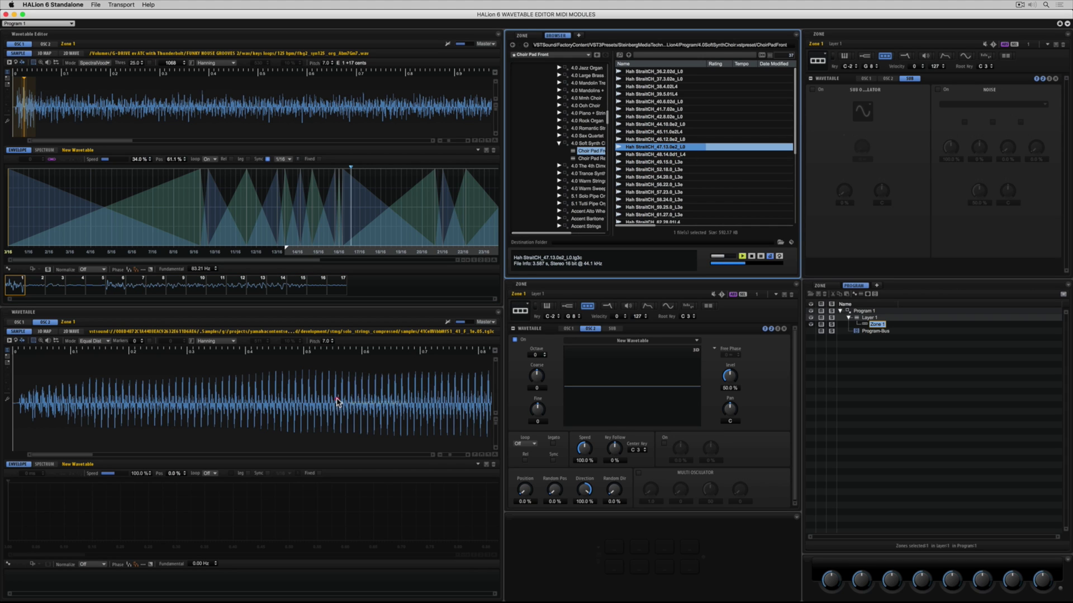
left_click_drag(337, 401, 335, 399)
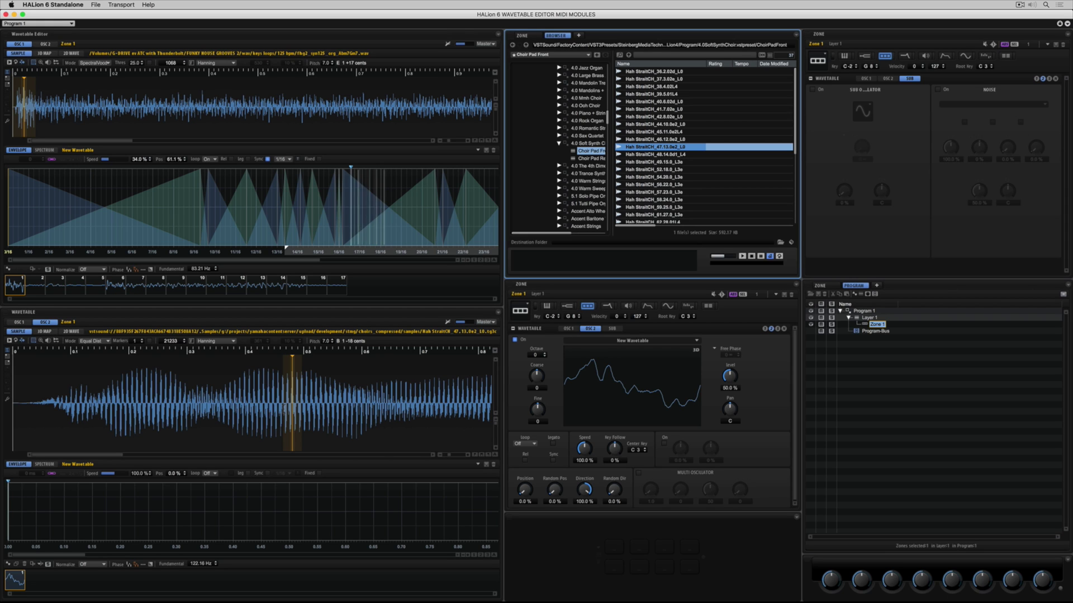
left_click(93, 342)
left_click(101, 350)
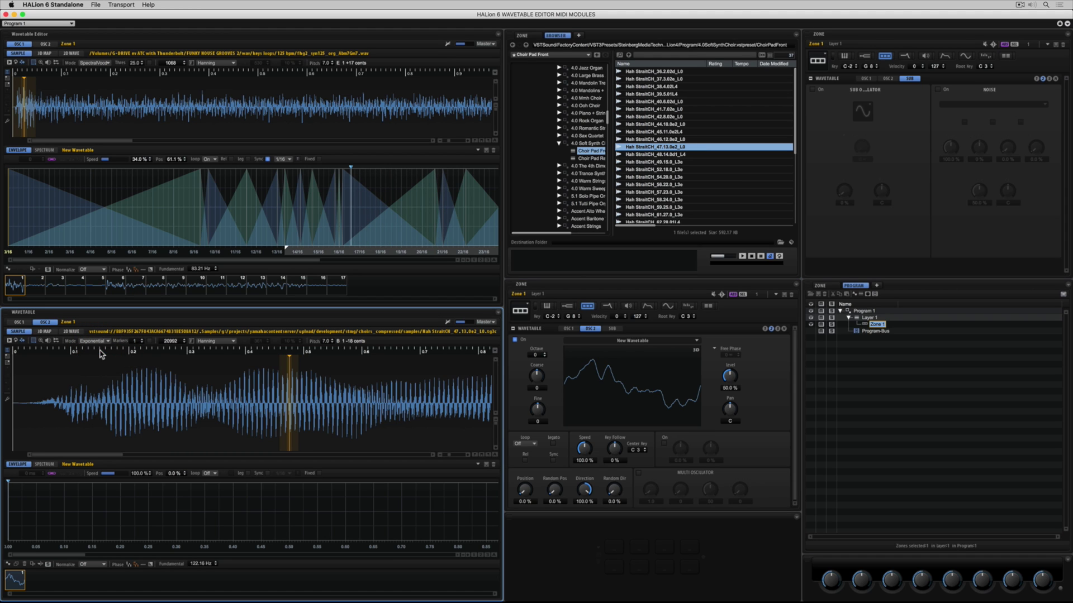
left_click(134, 342)
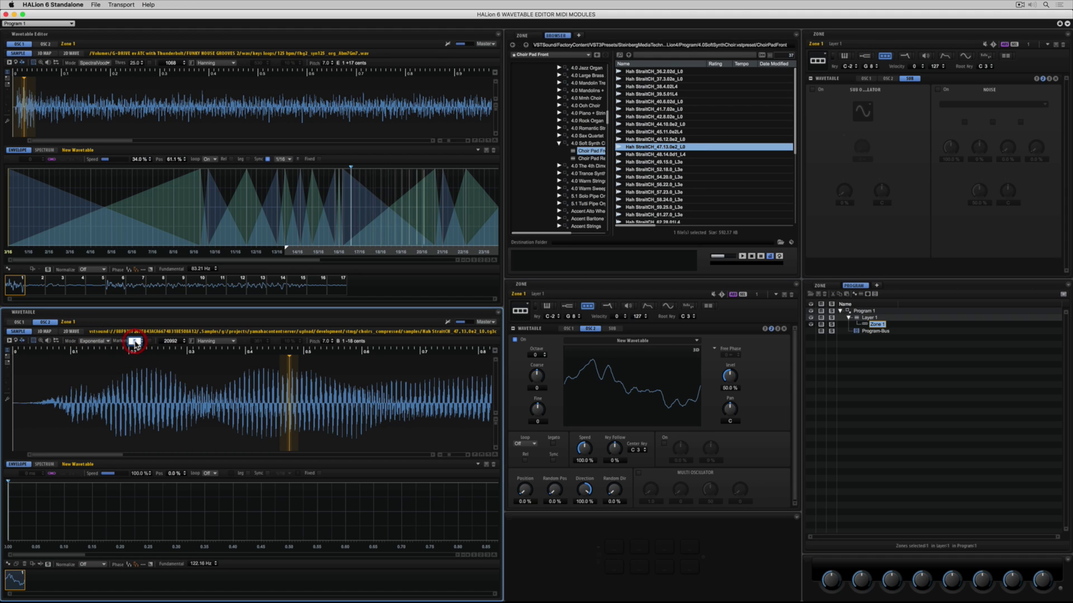
type("4")
key("Return")
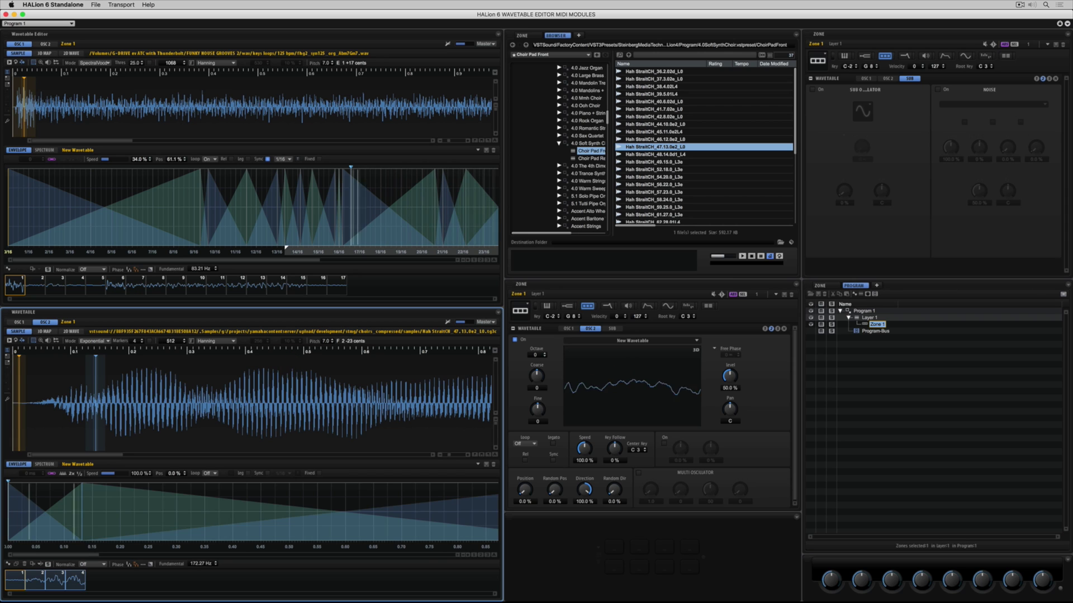
Step: Zoom out to the whole sample and envelope, then switch analysis to Spectral Voiced
left_click(494, 556)
left_click(494, 556)
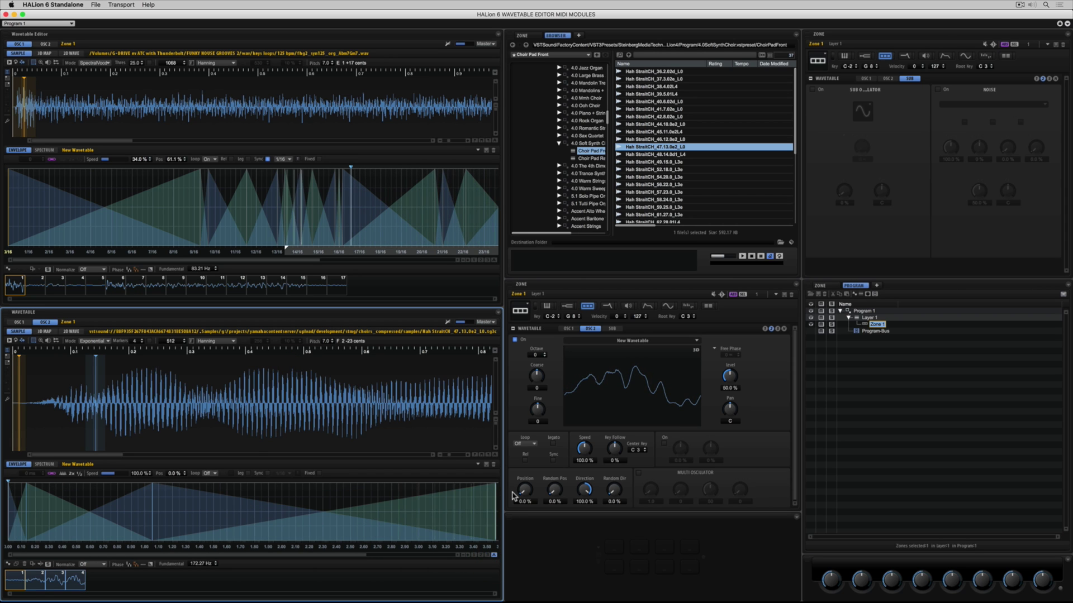
left_click(432, 456)
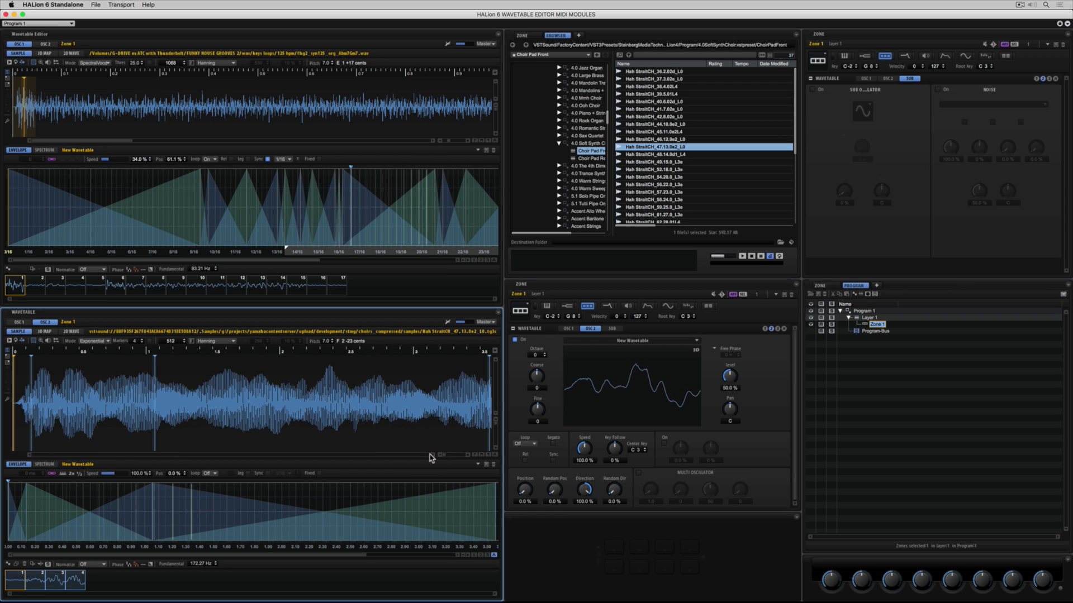
left_click(89, 341)
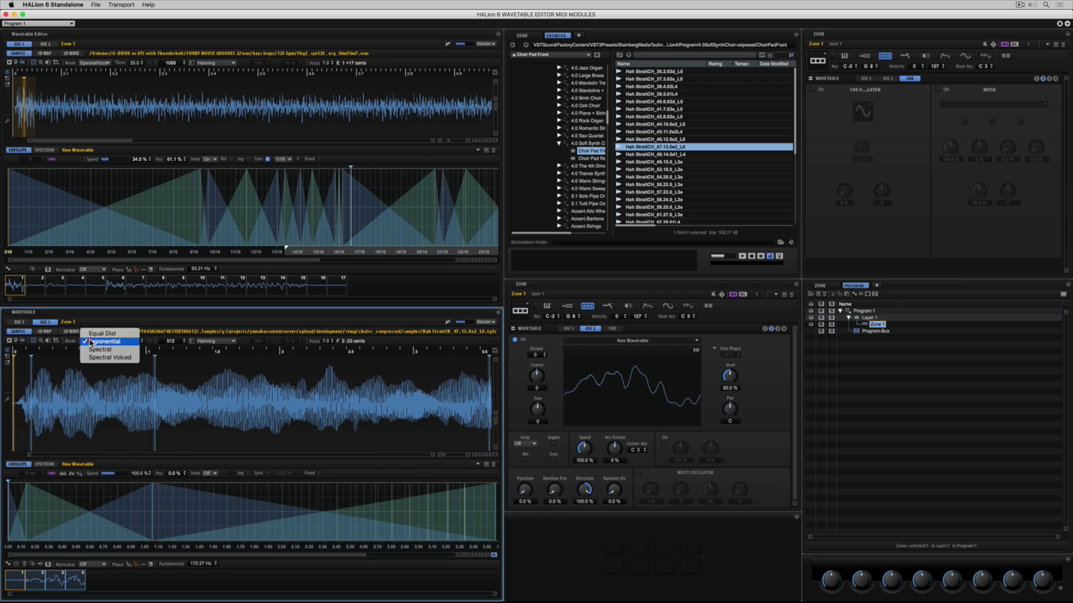
left_click(101, 357)
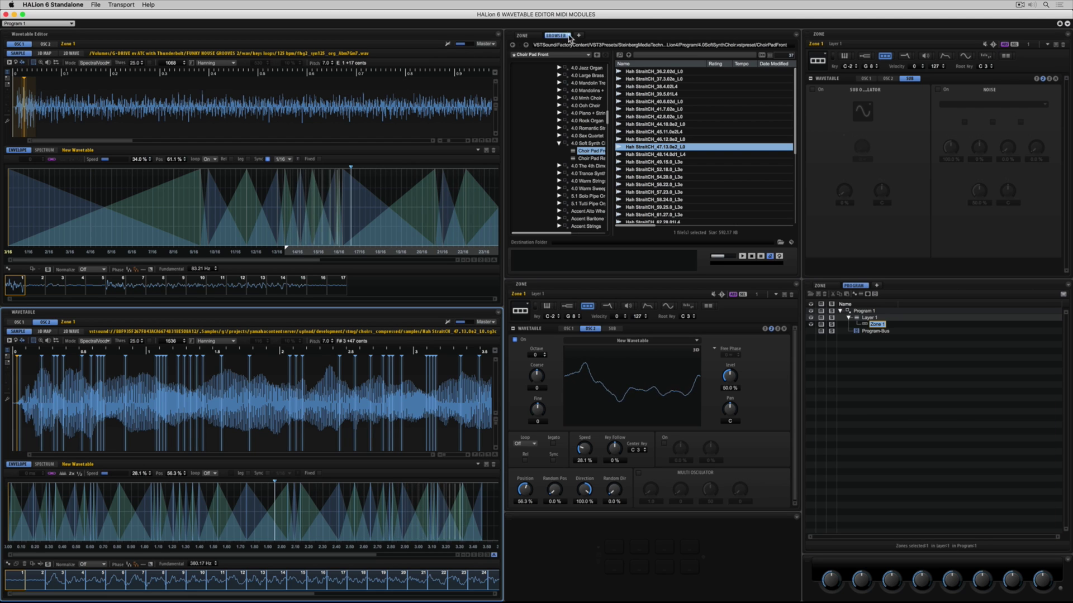
left_click(530, 37)
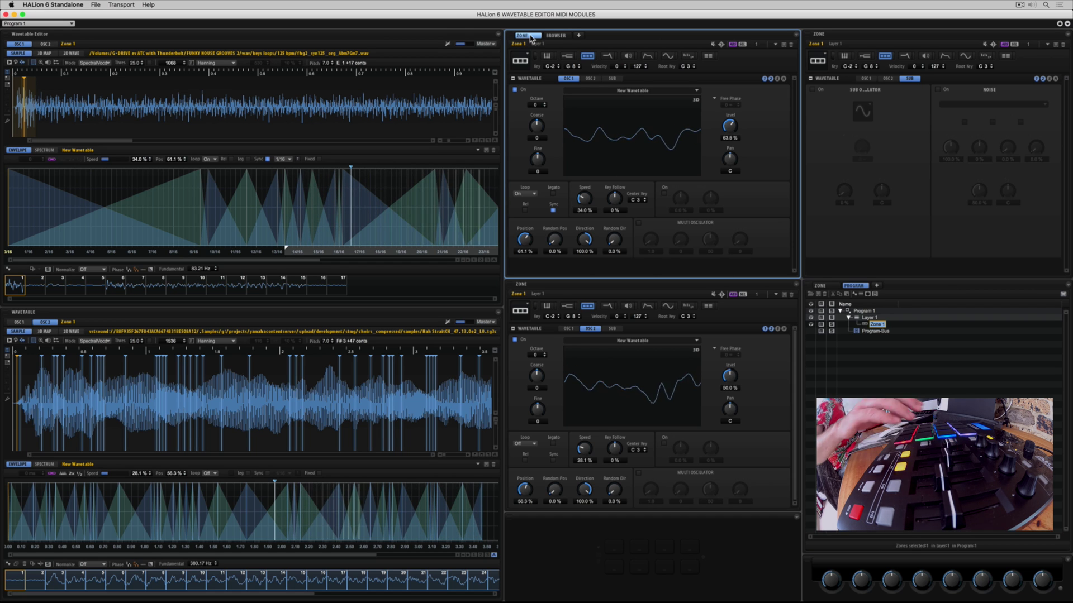
Step: Add a bus to Layer 1 and insert a Chorus on it
left_click(871, 317)
left_click(874, 295)
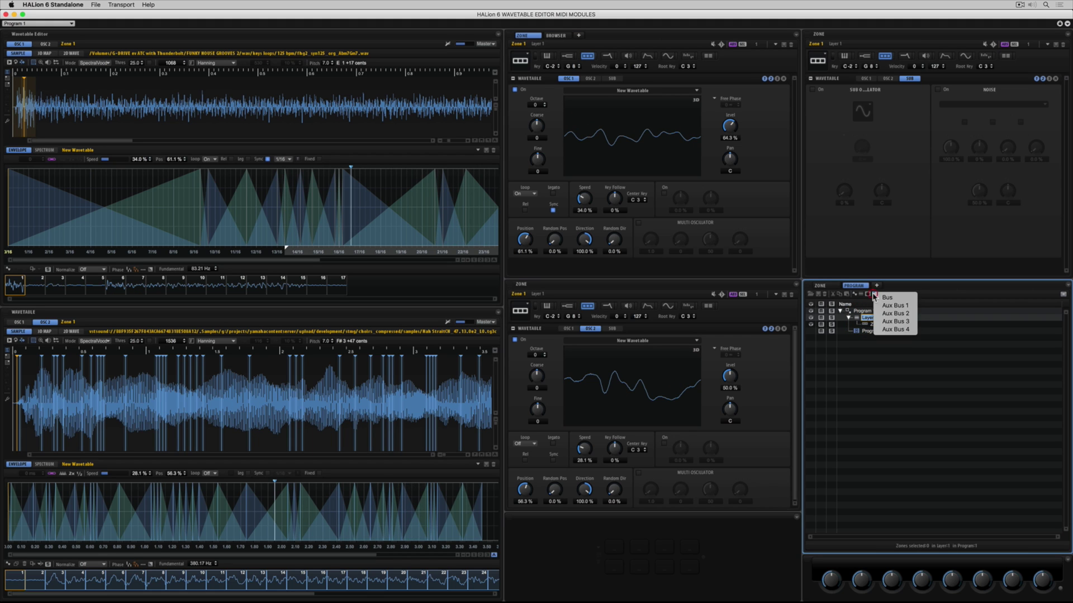
left_click(888, 298)
left_click(870, 294)
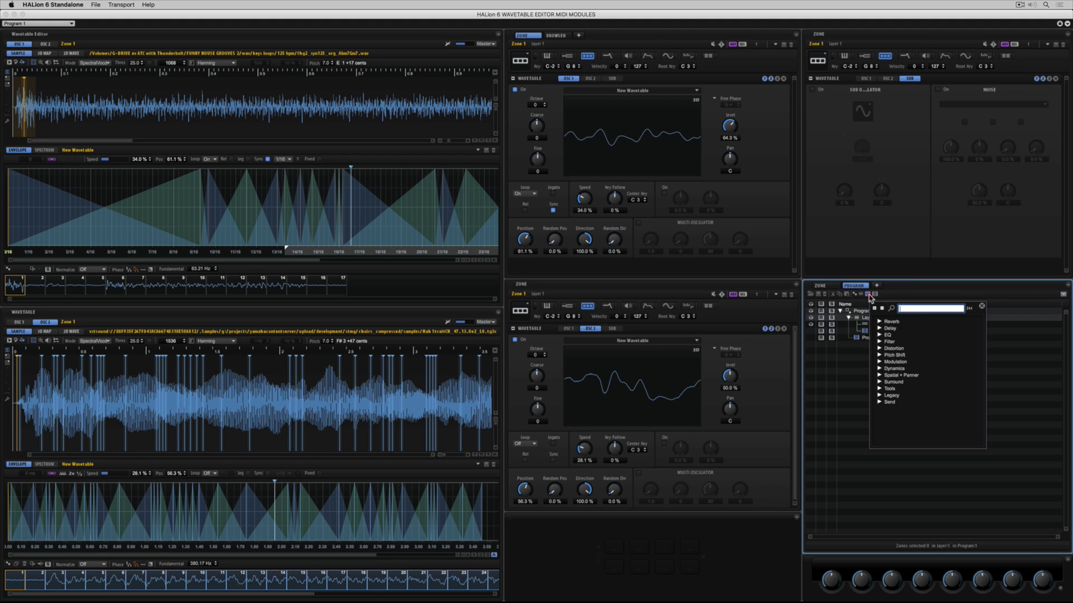
left_click(880, 362)
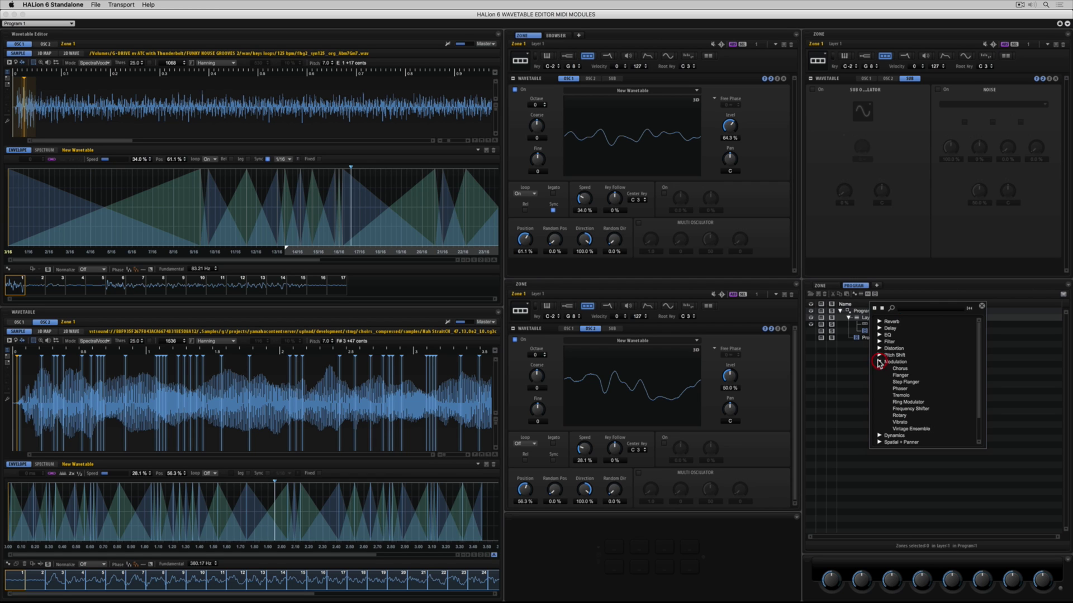
double_click(898, 369)
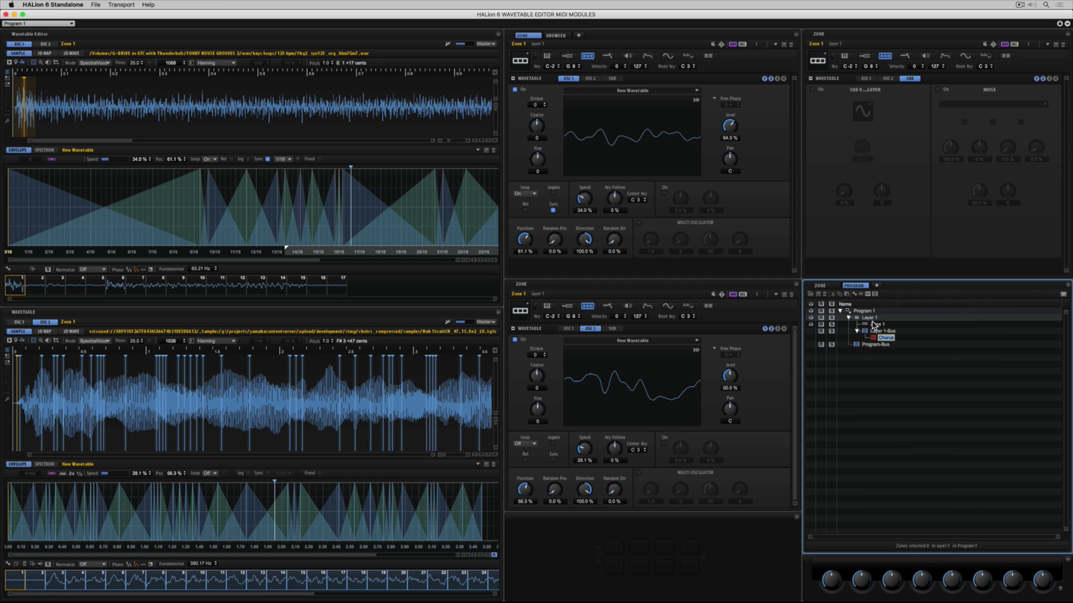
Step: Insert a Reverb after the Chorus and add an editor tab showing the Reverb's settings
left_click(868, 295)
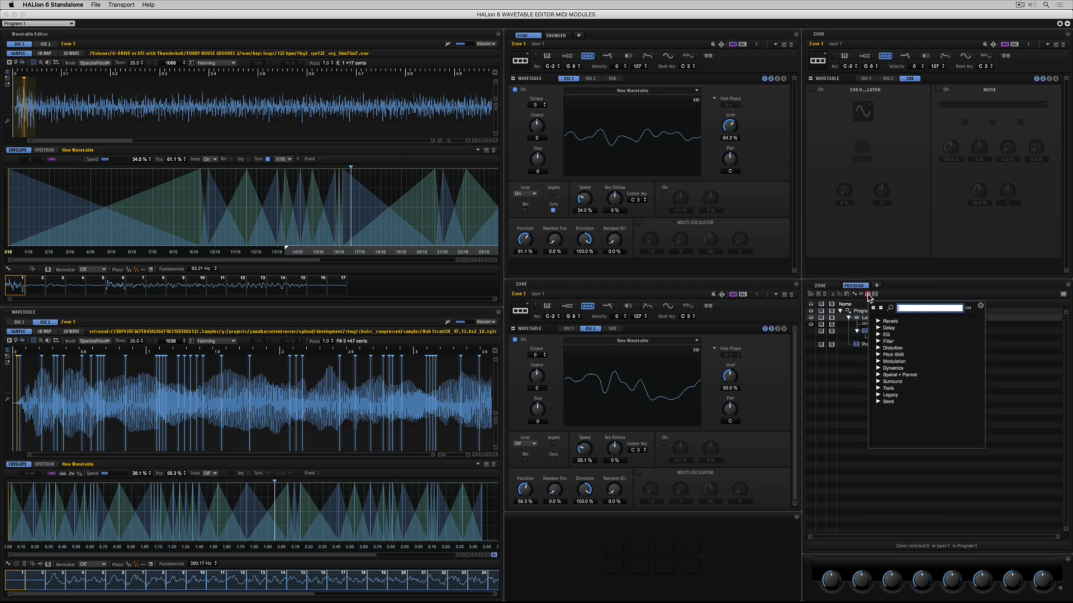
left_click(878, 322)
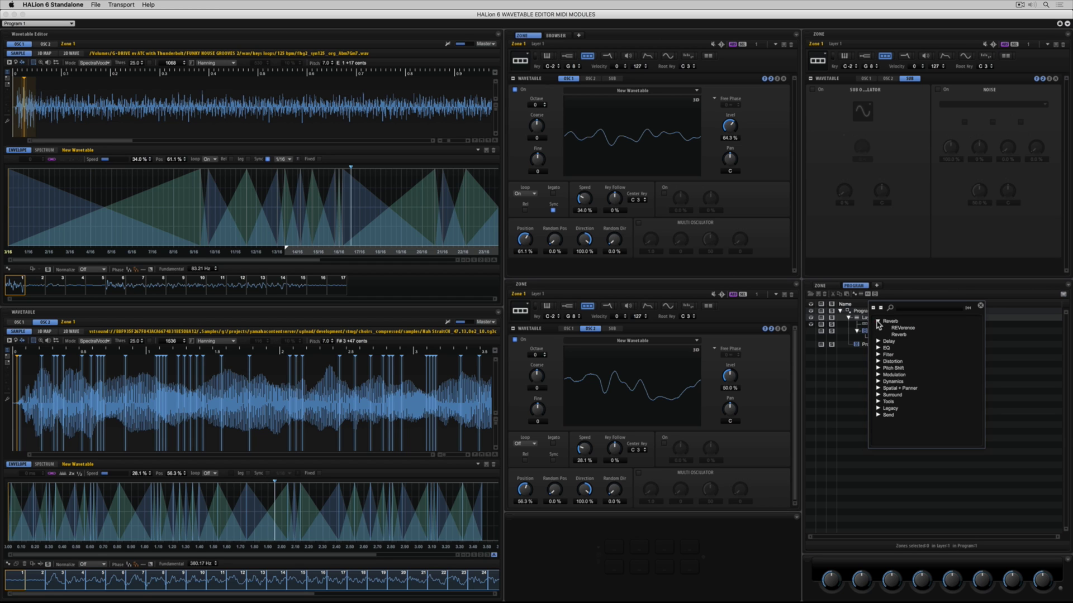
double_click(899, 336)
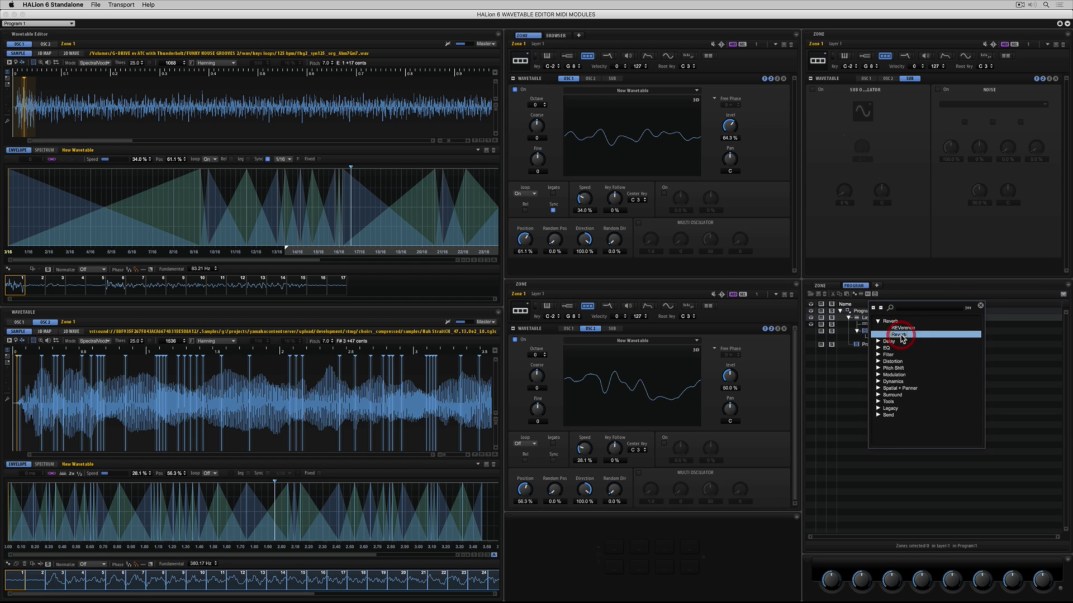
left_click(580, 35)
left_click(602, 54)
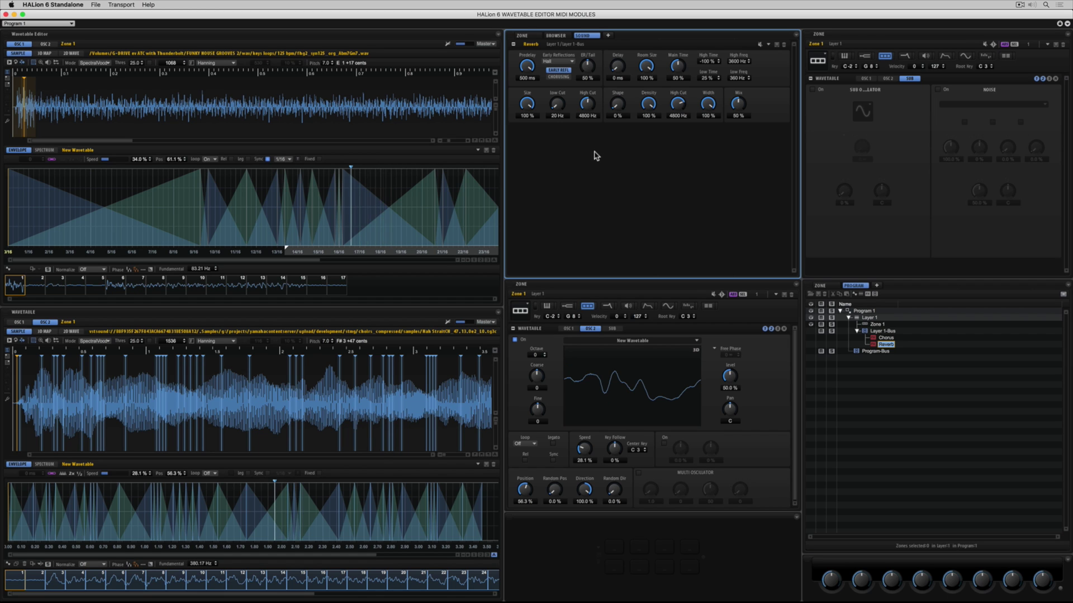
Step: Turn on oscillator 1's Multi Oscillator and show both wavetables as rotated 3D maps
left_click(522, 35)
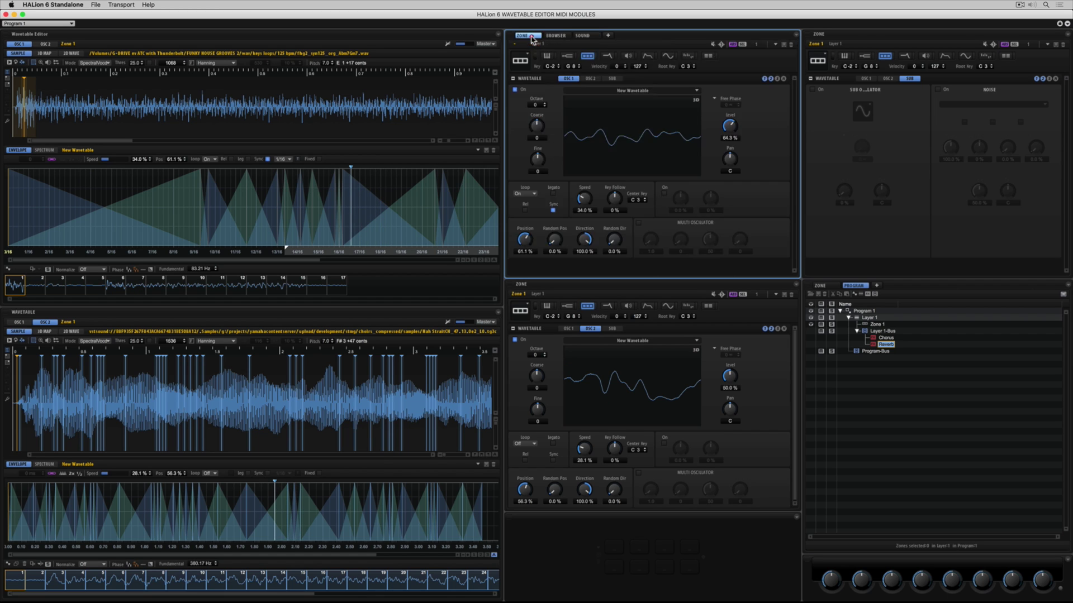
left_click(638, 224)
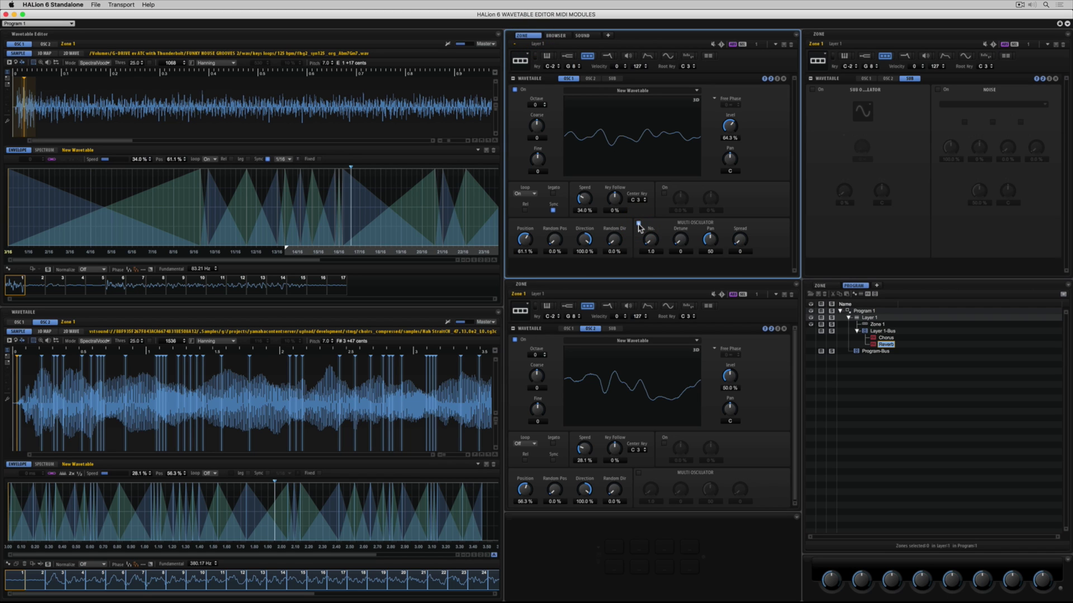
left_click(44, 54)
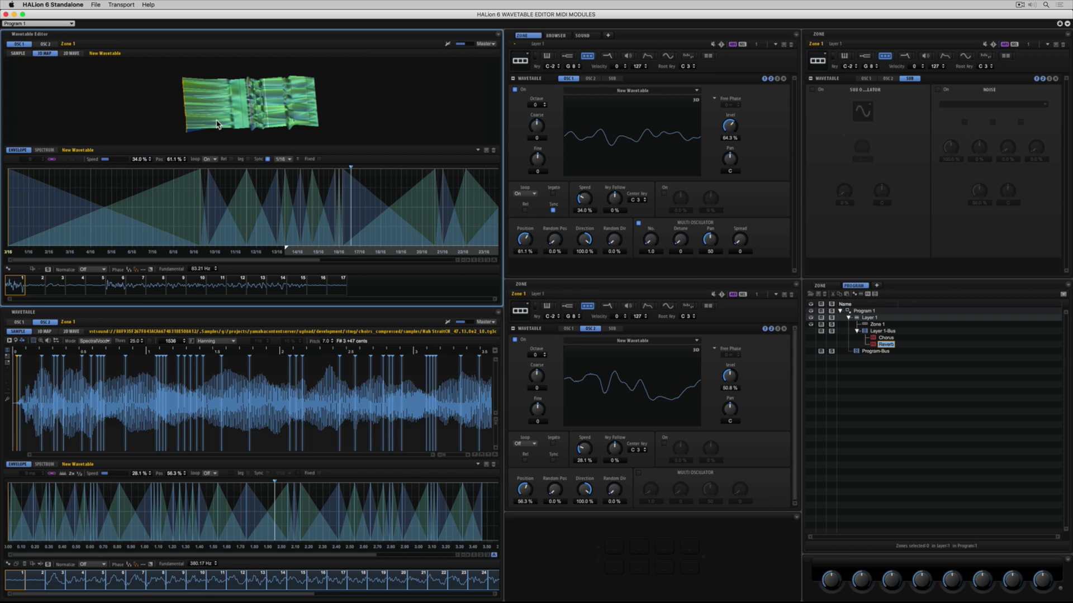
scroll(218, 124, "up", 2)
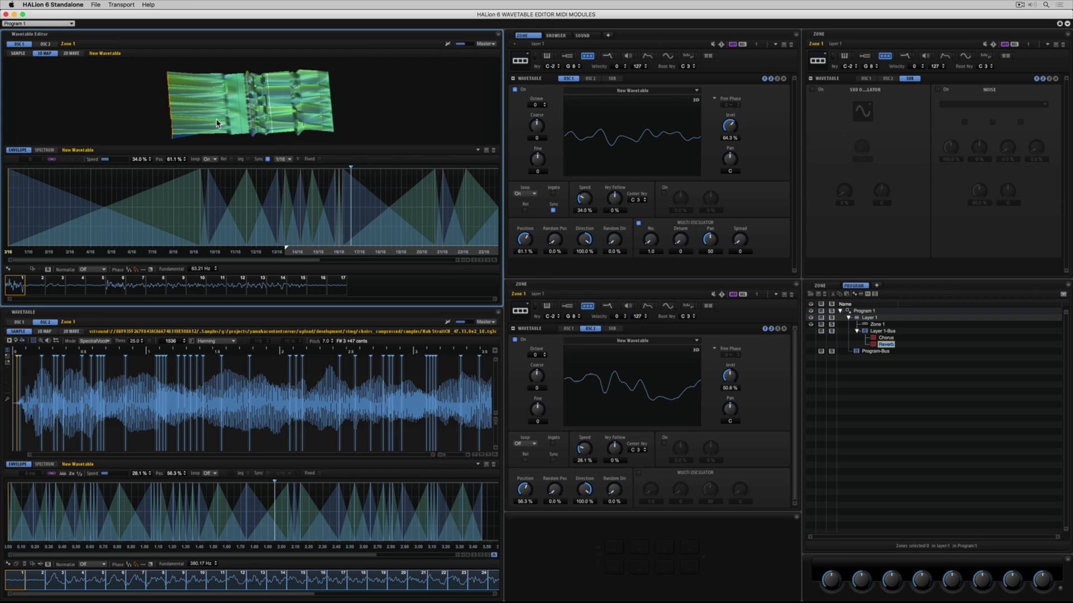
left_click(43, 332)
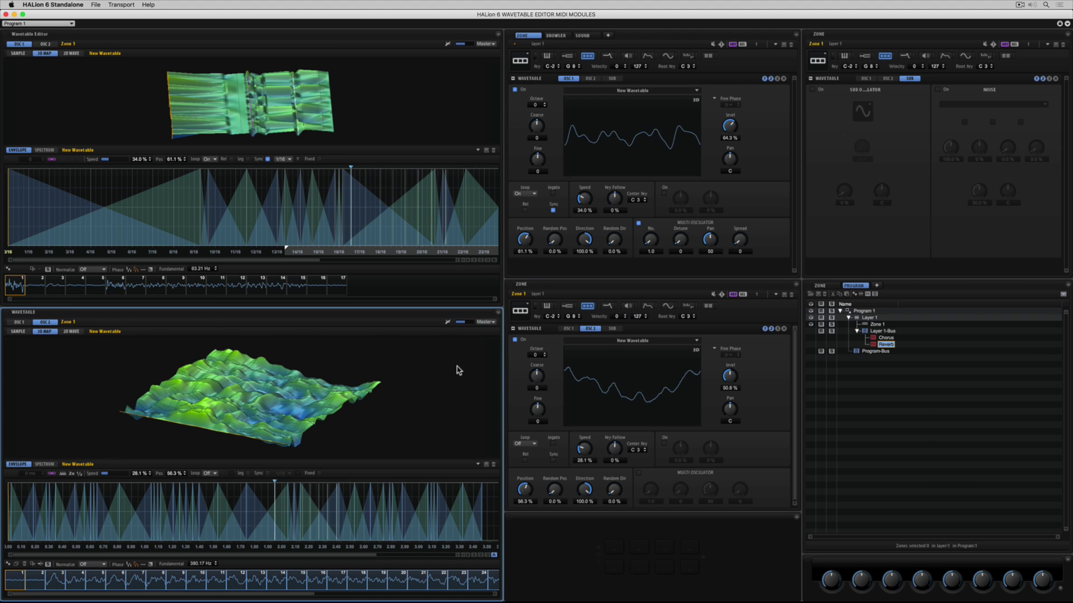
left_click_drag(335, 131, 247, 118)
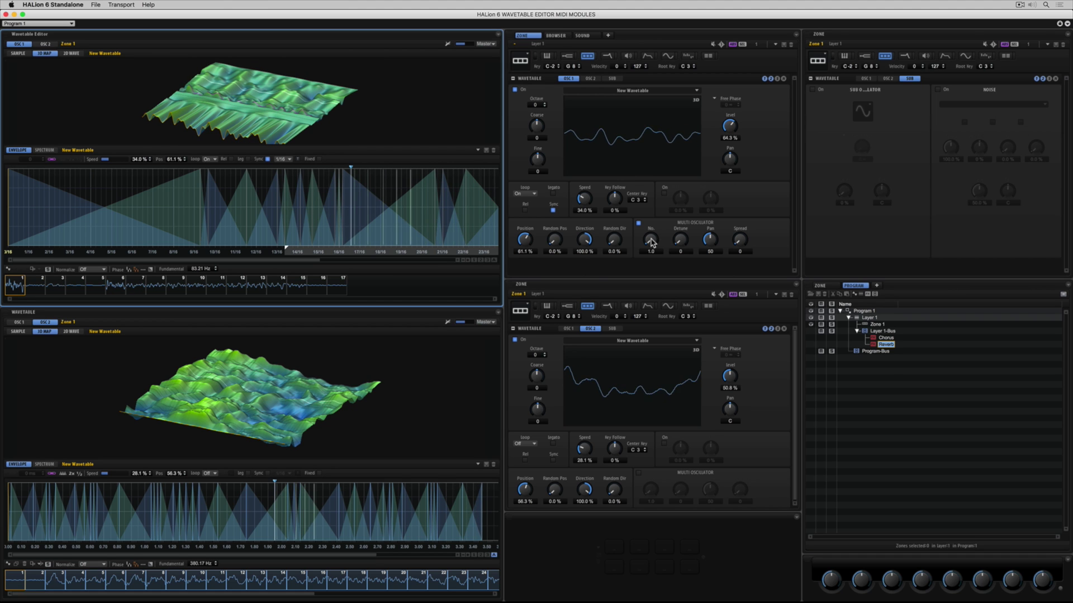
Step: Set the Multi Oscillator to 5.5 voices, detune 12 and spread 100
left_click_drag(650, 238, 660, 193)
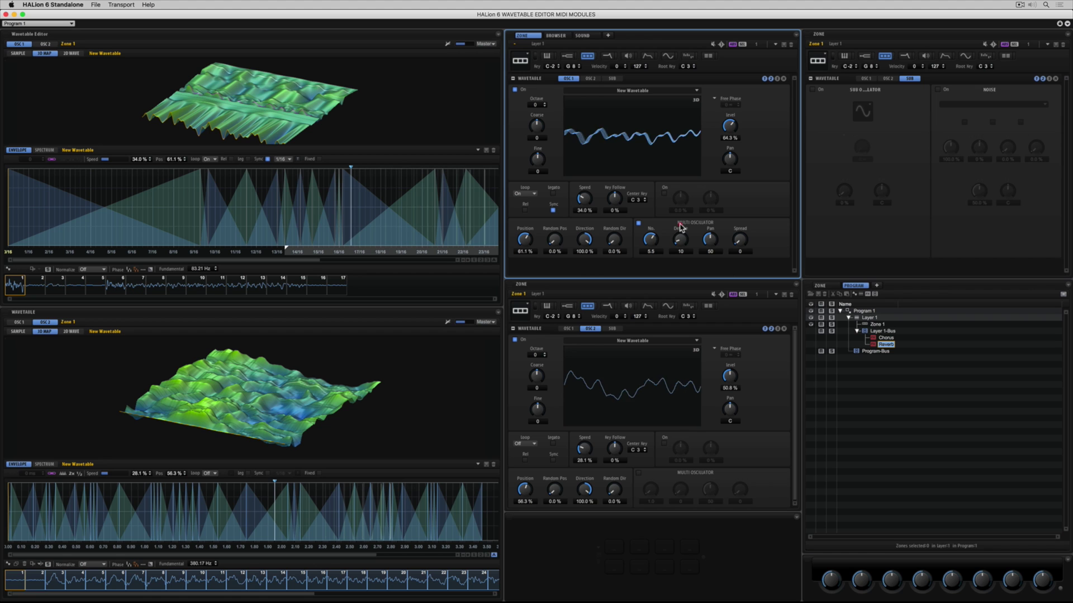
left_click_drag(681, 227, 682, 222)
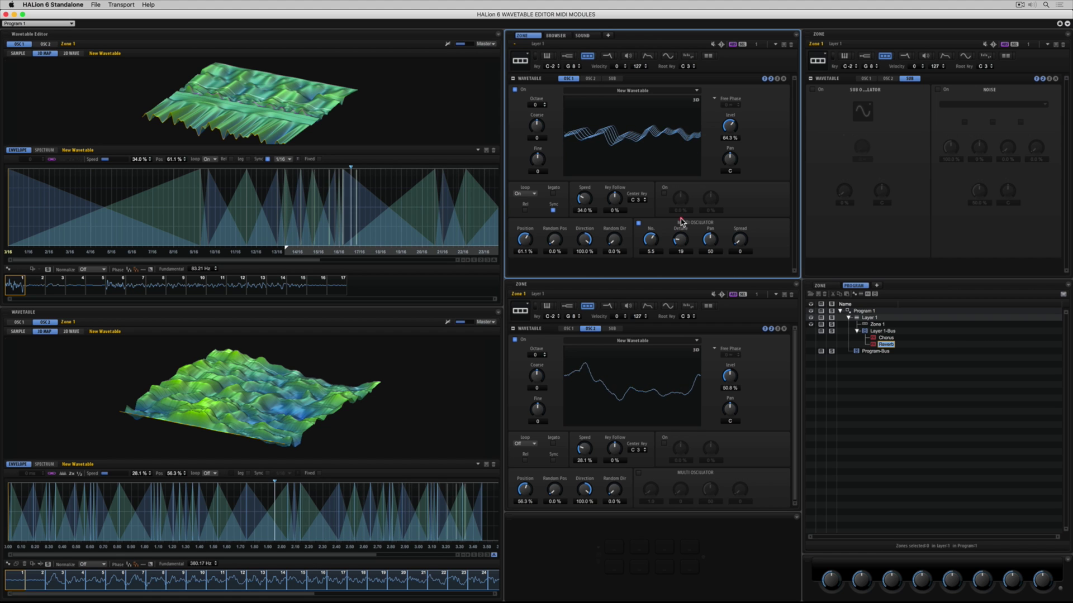
left_click(680, 219)
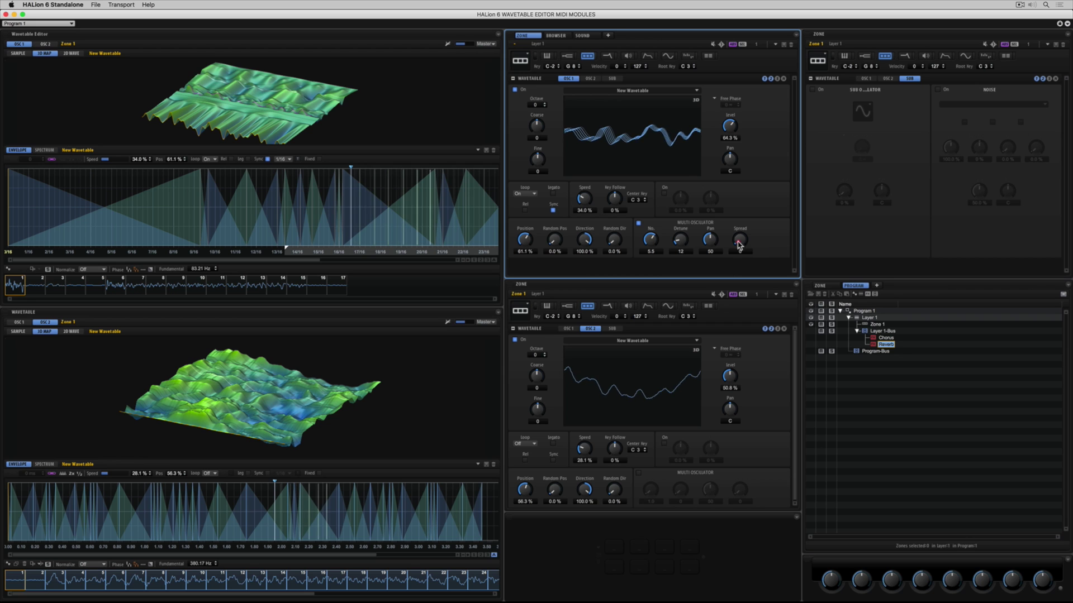
left_click_drag(739, 244, 765, 106)
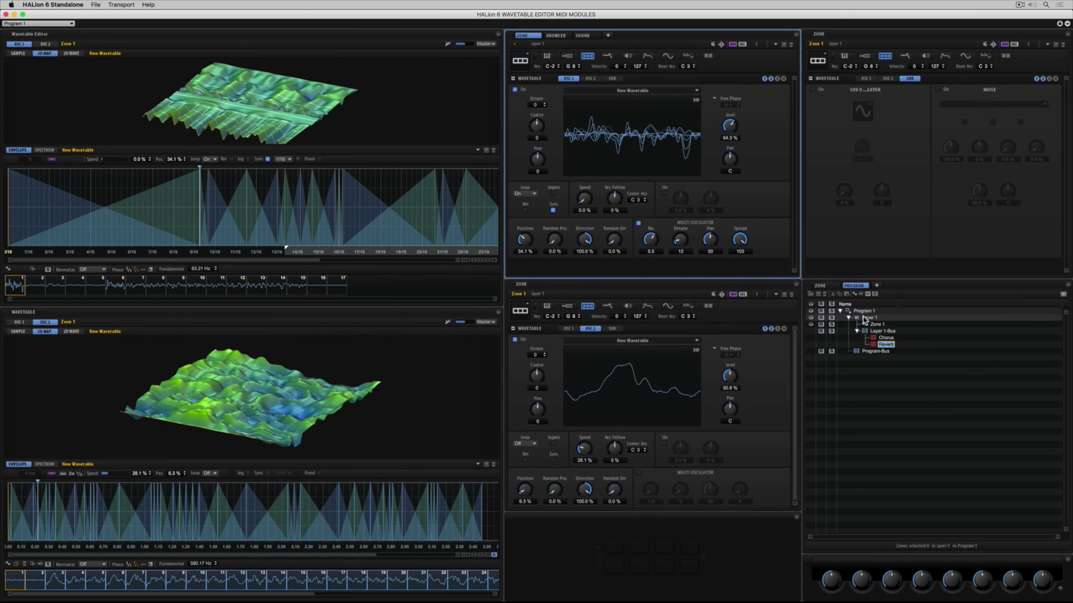
left_click(864, 320)
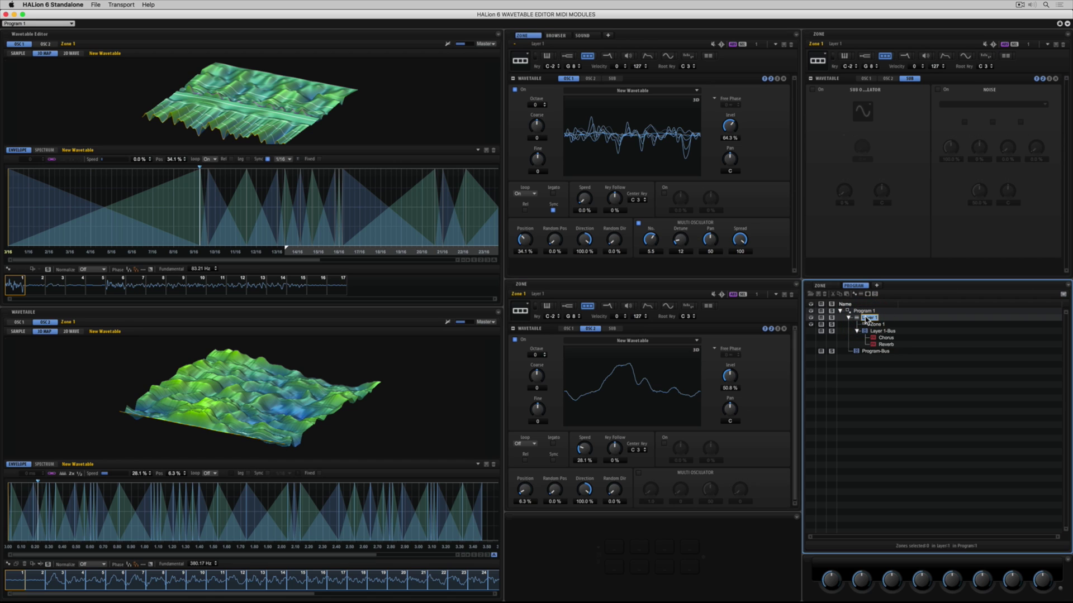
Step: Add a Mono LFO MIDI module from the Modulation group to Layer 1
left_click(867, 294)
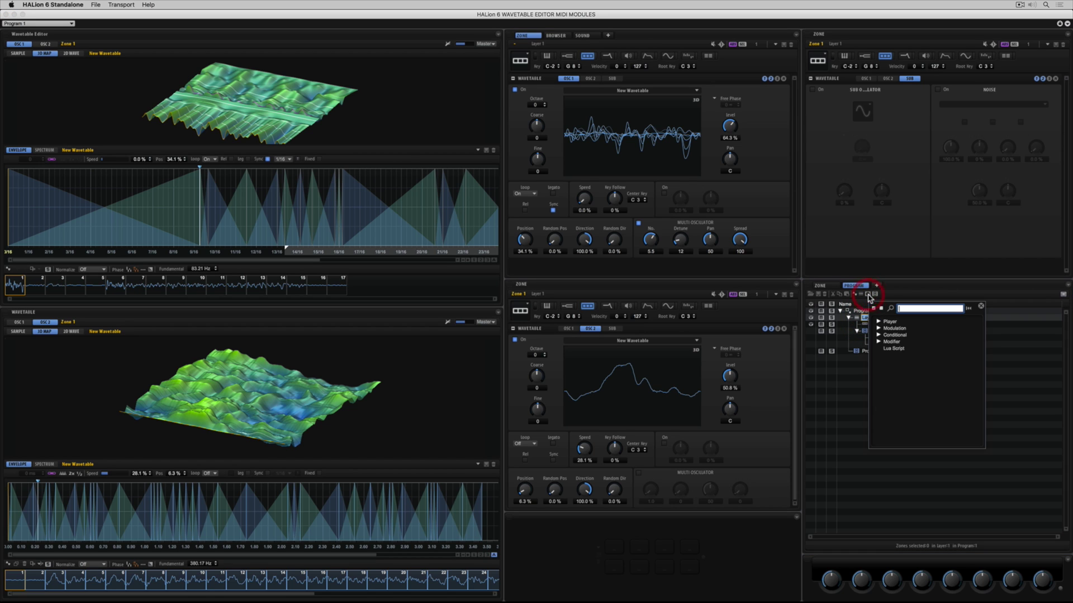
left_click(879, 329)
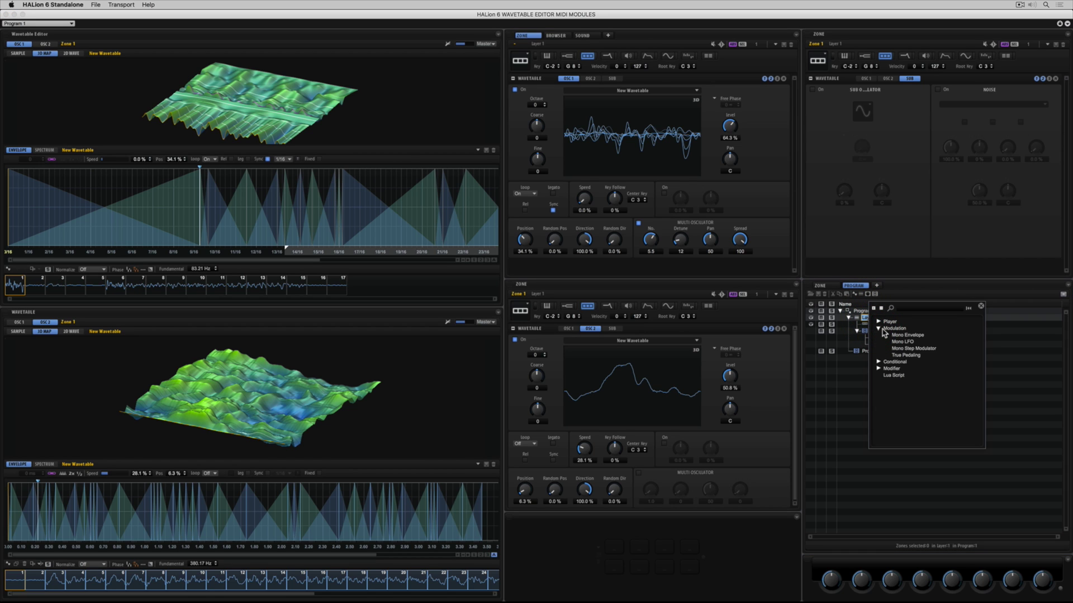
double_click(905, 342)
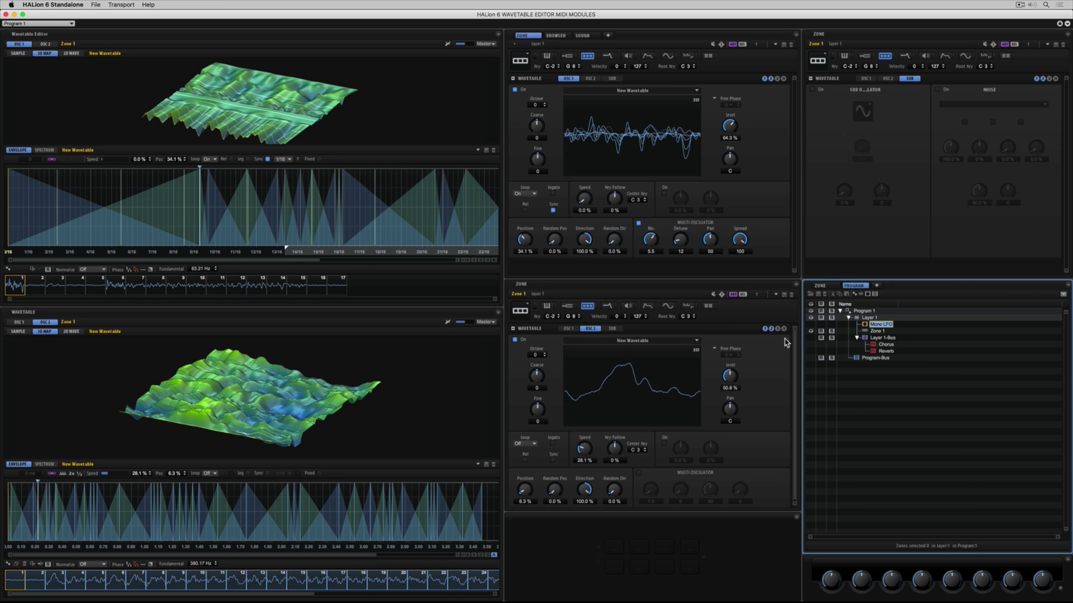
Step: In modulation matrix row 1, route Mono LFO to Wavetable 1 Position at depth about 38
left_click(707, 306)
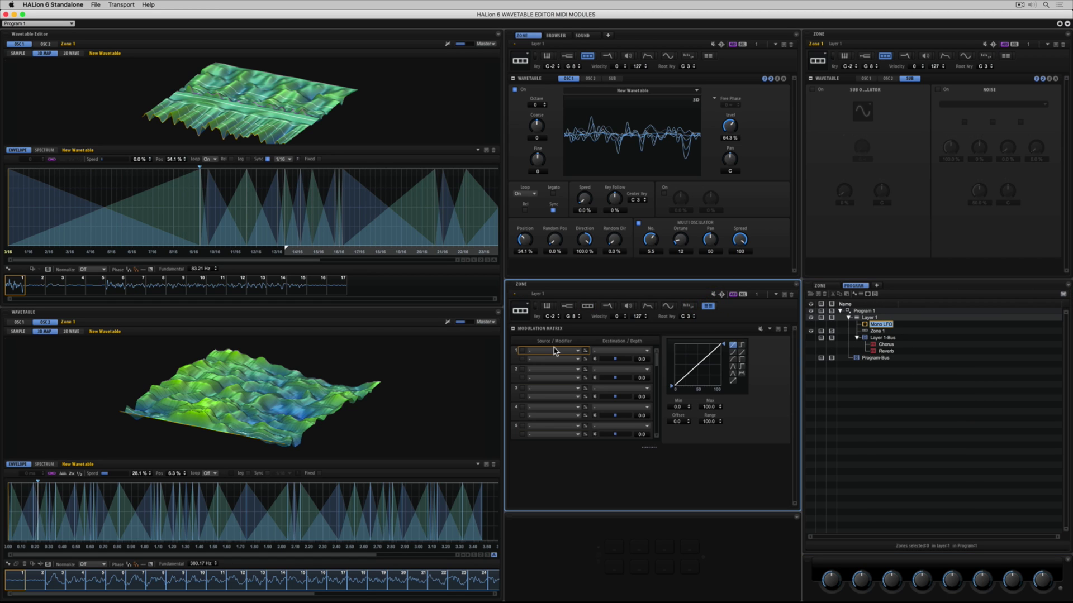
left_click(554, 350)
mouse_move(567, 508)
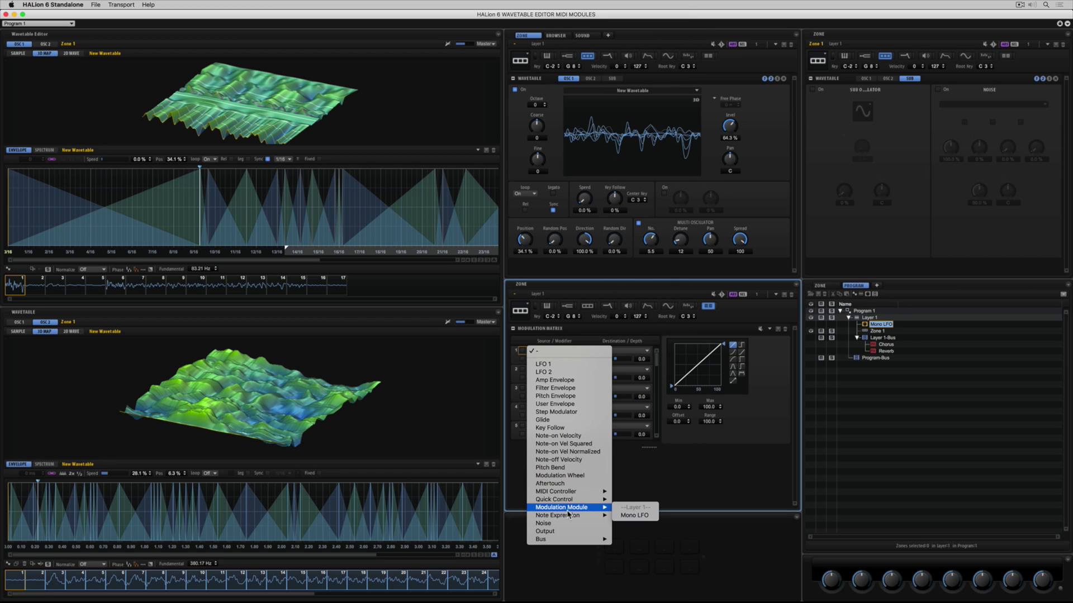
left_click(633, 515)
left_click(610, 351)
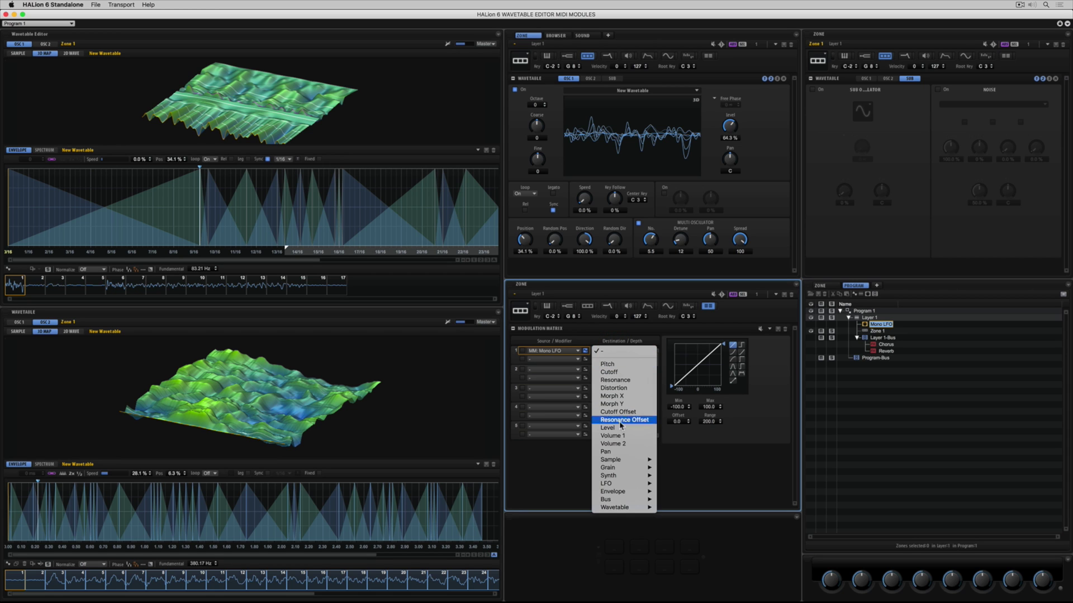
mouse_move(628, 510)
mouse_move(690, 510)
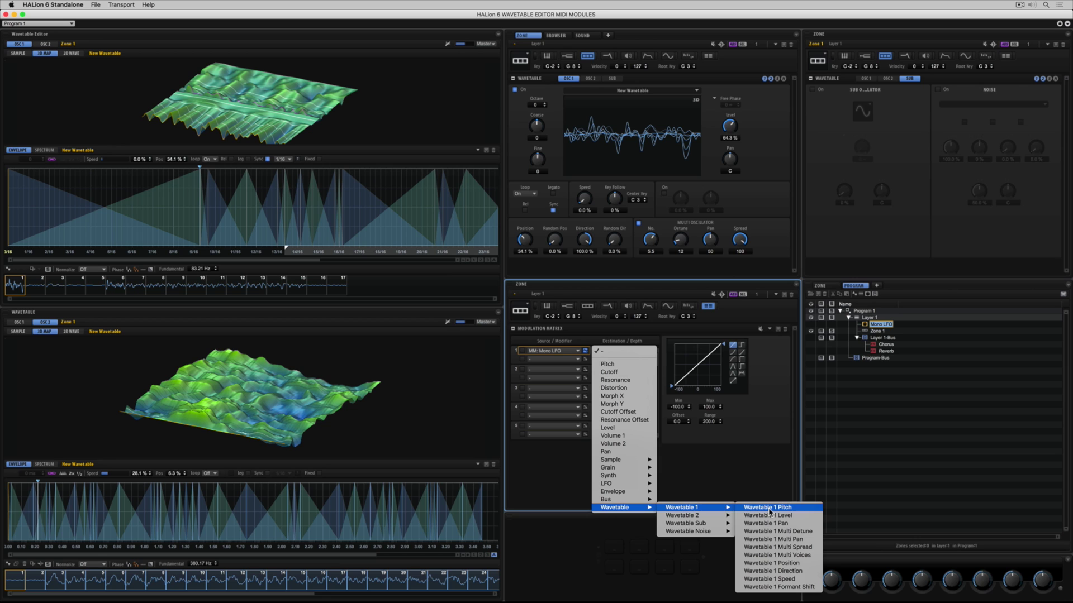
left_click(781, 569)
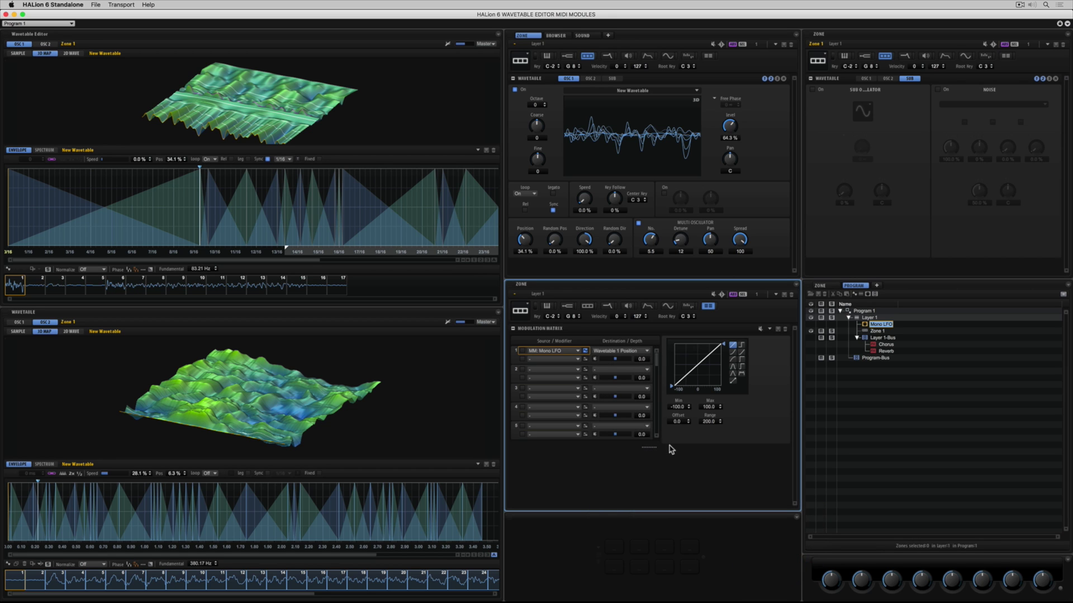
left_click_drag(615, 361, 624, 363)
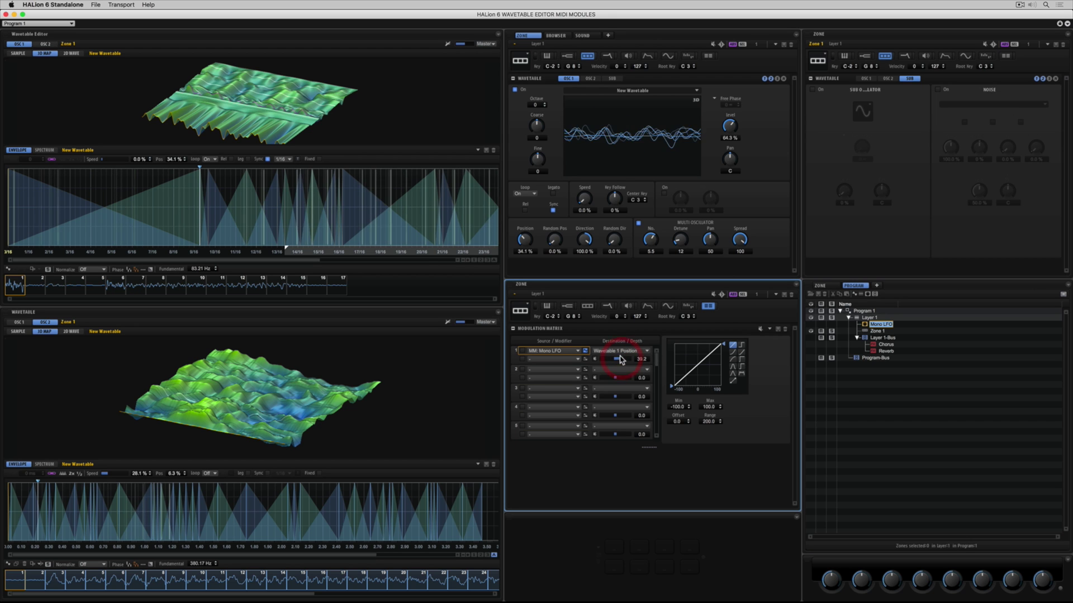
Step: Set the Mono LFO waveform to Triangle and reshape it toward a trapezoid
left_click(582, 35)
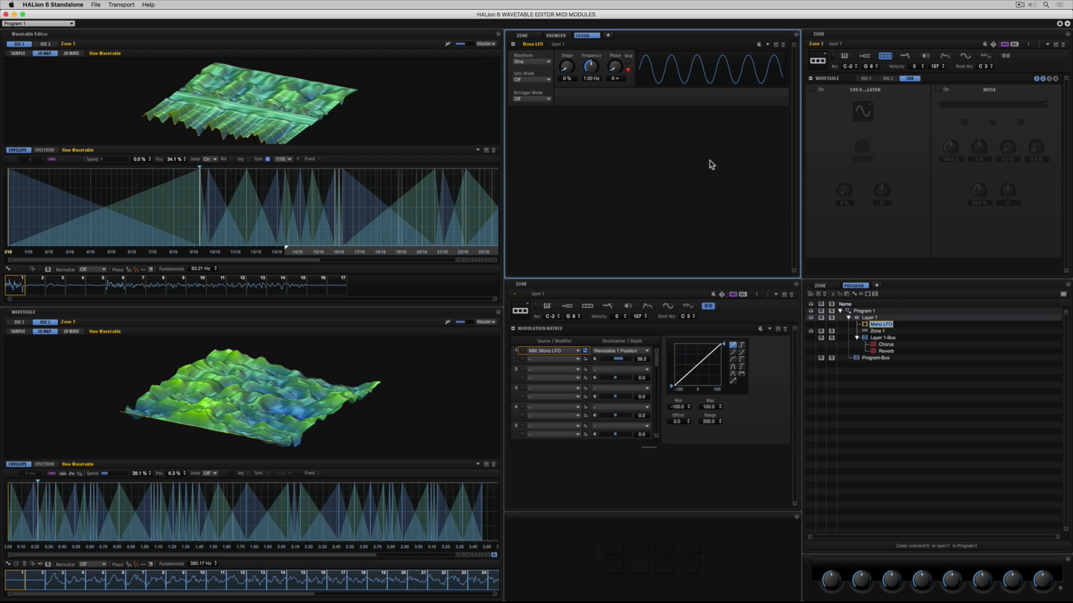
left_click(530, 61)
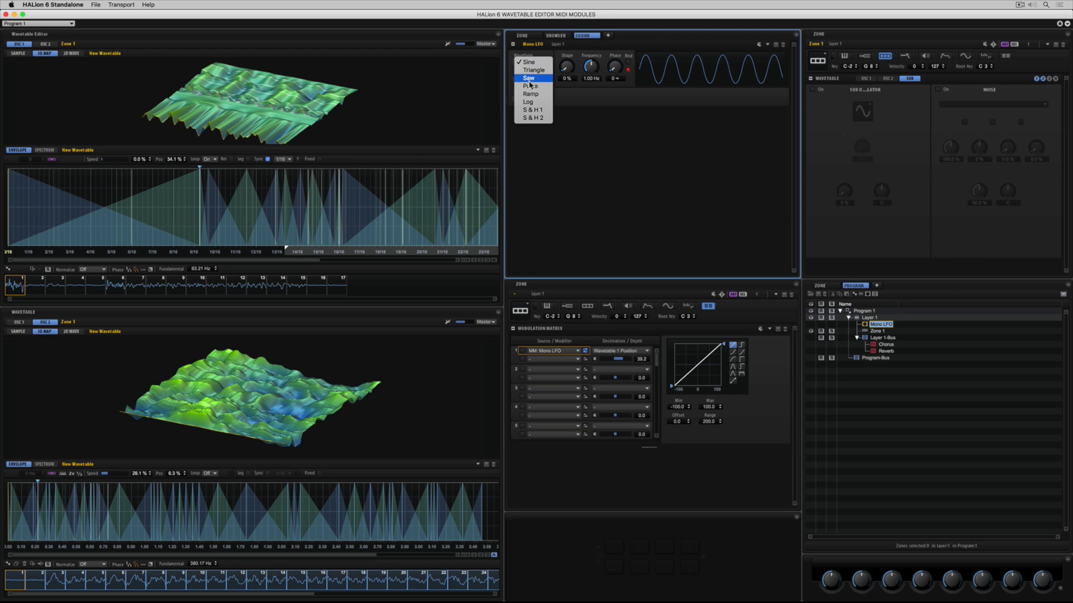
left_click(532, 69)
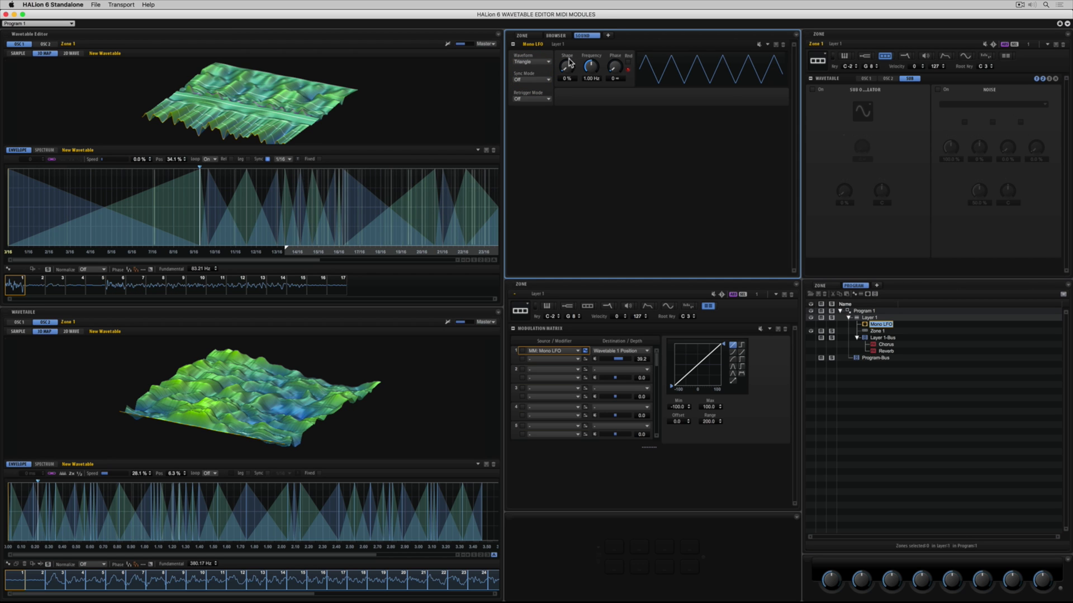
mouse_move(566, 66)
left_mouse_down()
mouse_move(570, 23)
mouse_move(568, 48)
left_mouse_up()
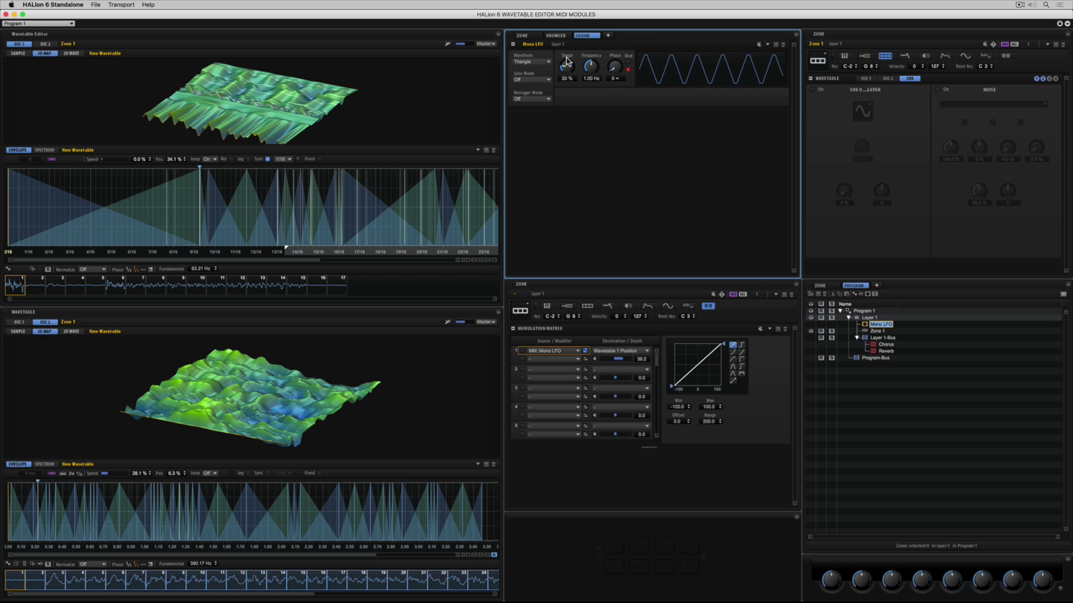
Step: Sync the LFO to Tempo + Retrig at 1/8 and set its Position depth to -59.5
left_click(539, 79)
left_click(539, 80)
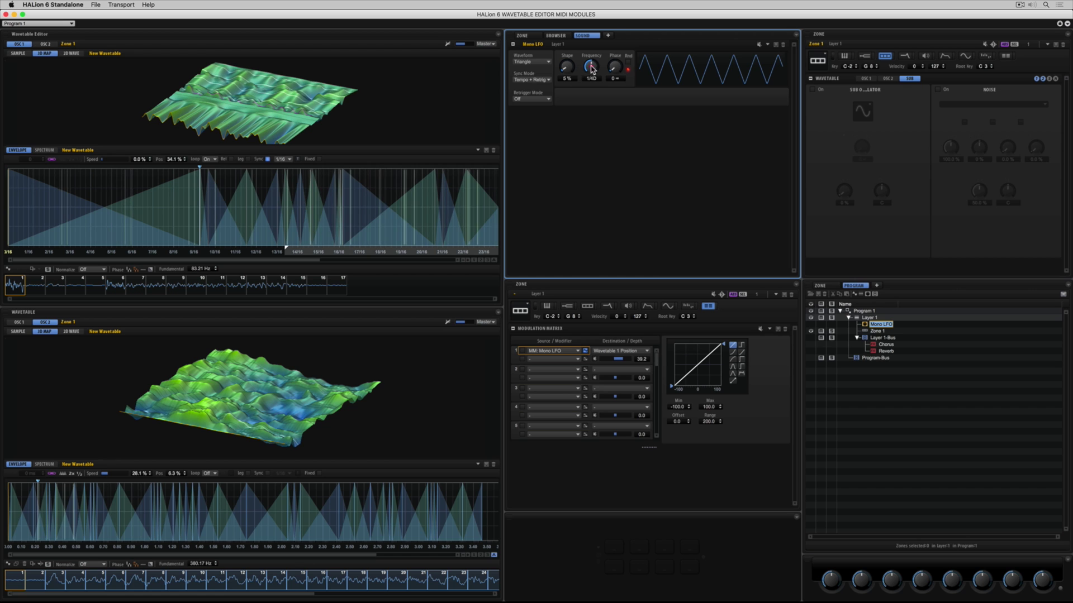
scroll(581, 81, "up", 5)
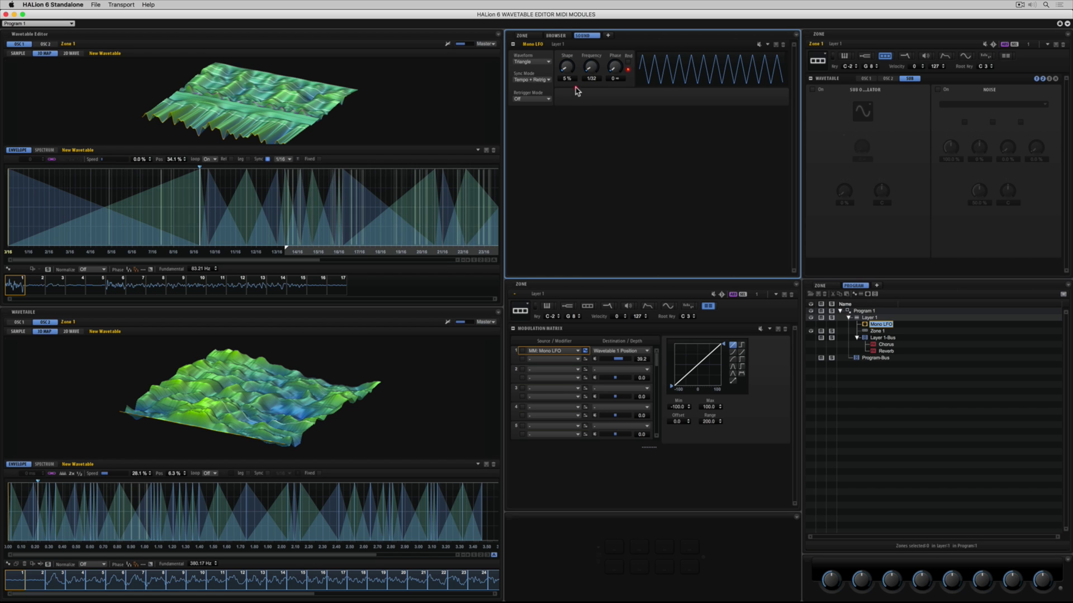
scroll(579, 82, "down", 3)
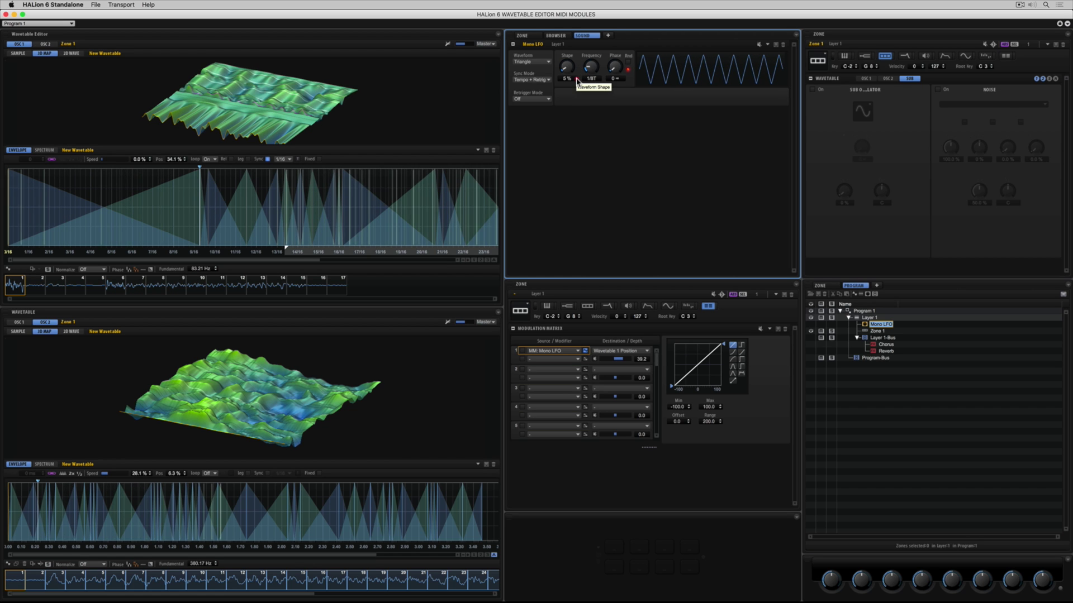
scroll(579, 78, "down", 2)
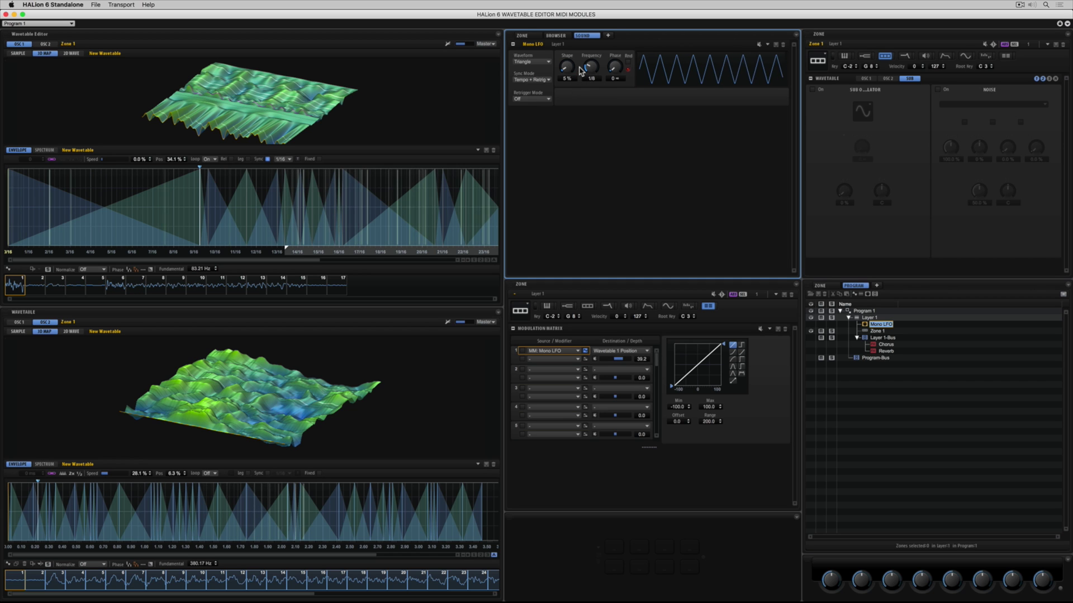
scroll(581, 71, "up", 1)
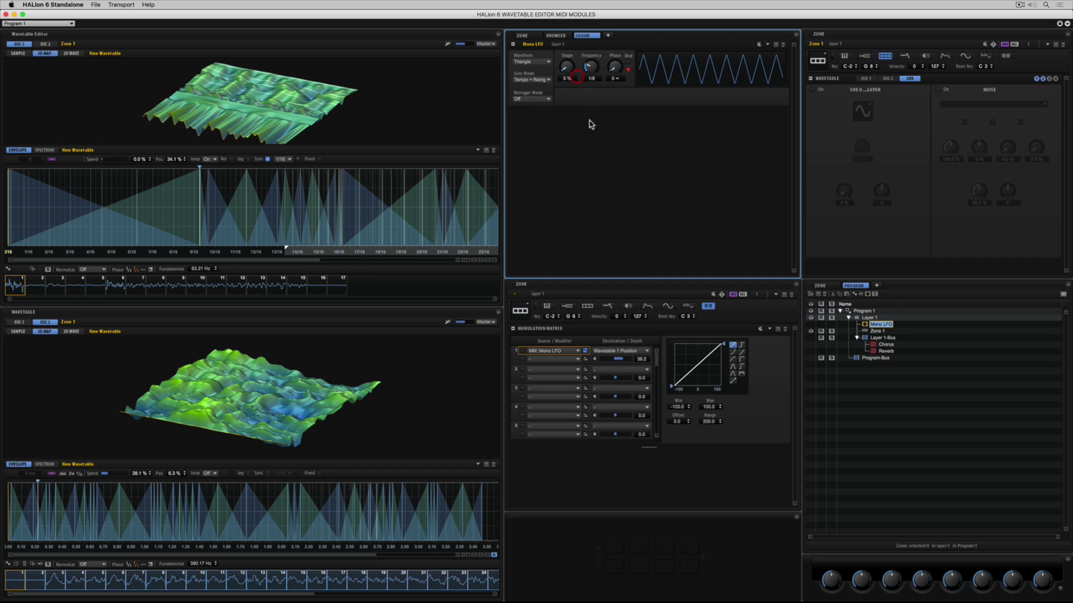
left_click(605, 359)
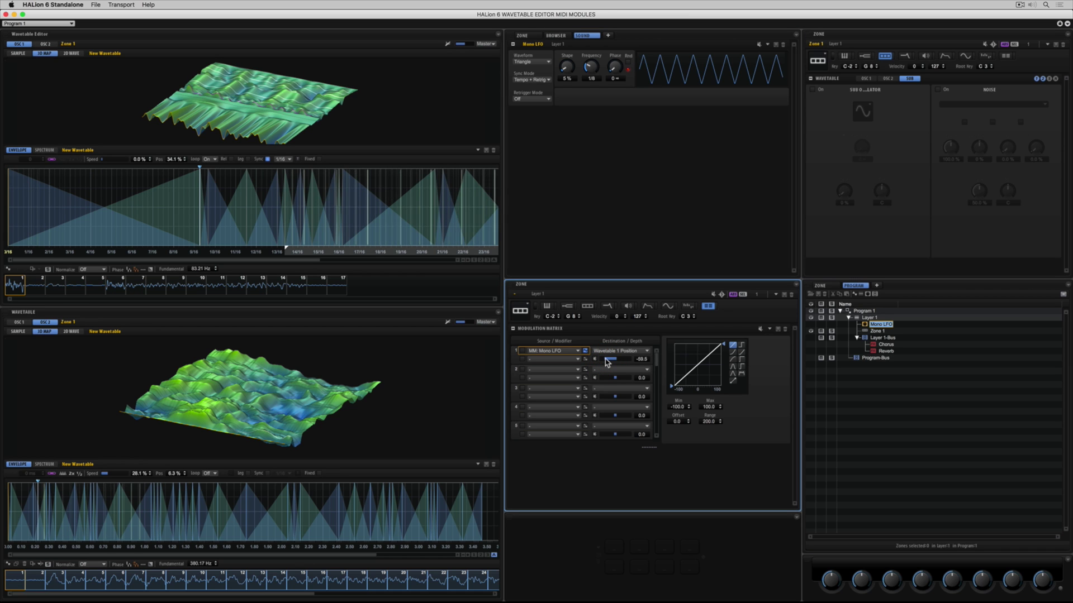
Step: Change matrix row 1's destination from Wavetable 1 Position to the filter Cutoff
left_click(616, 354)
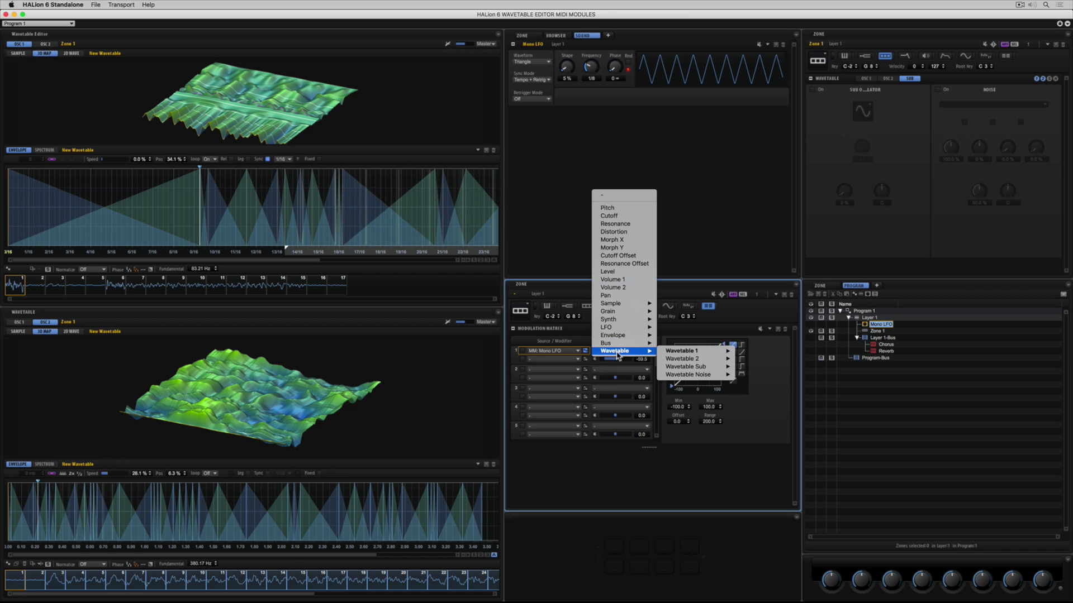
left_click(608, 215)
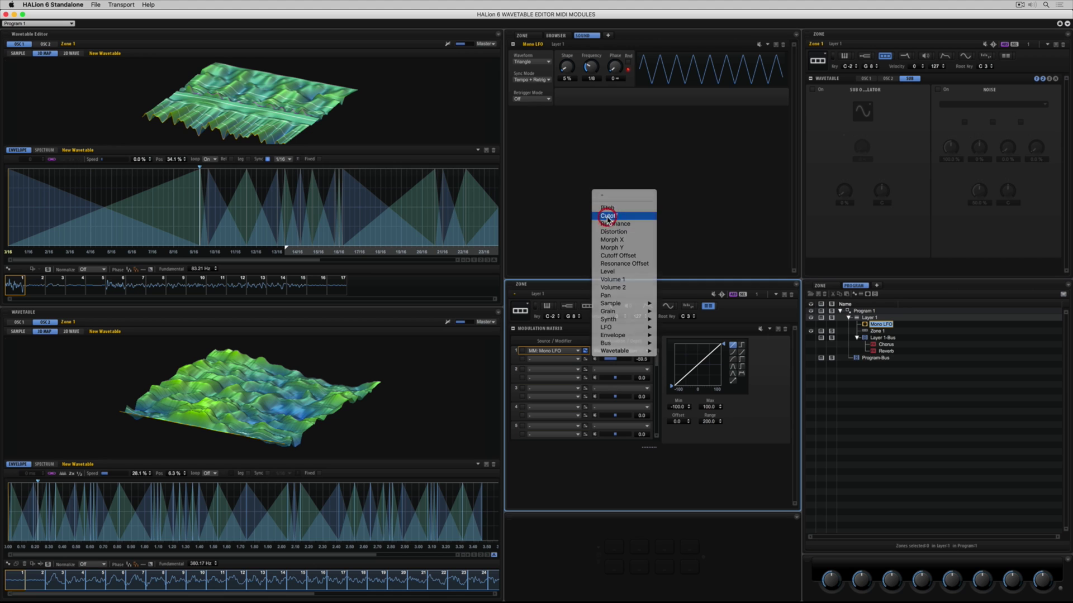
left_click(554, 36)
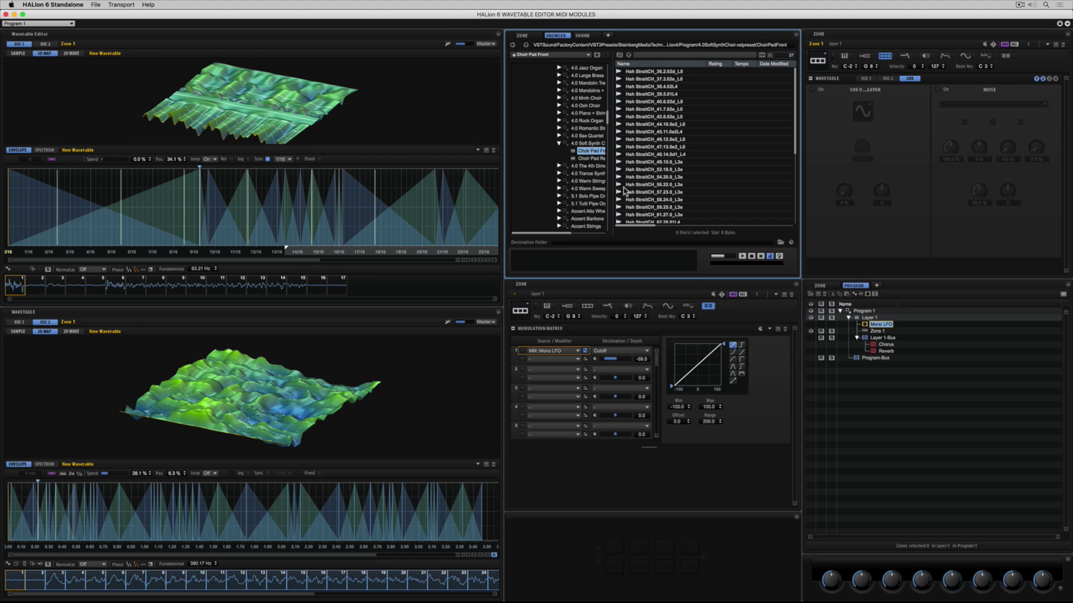
left_click(524, 35)
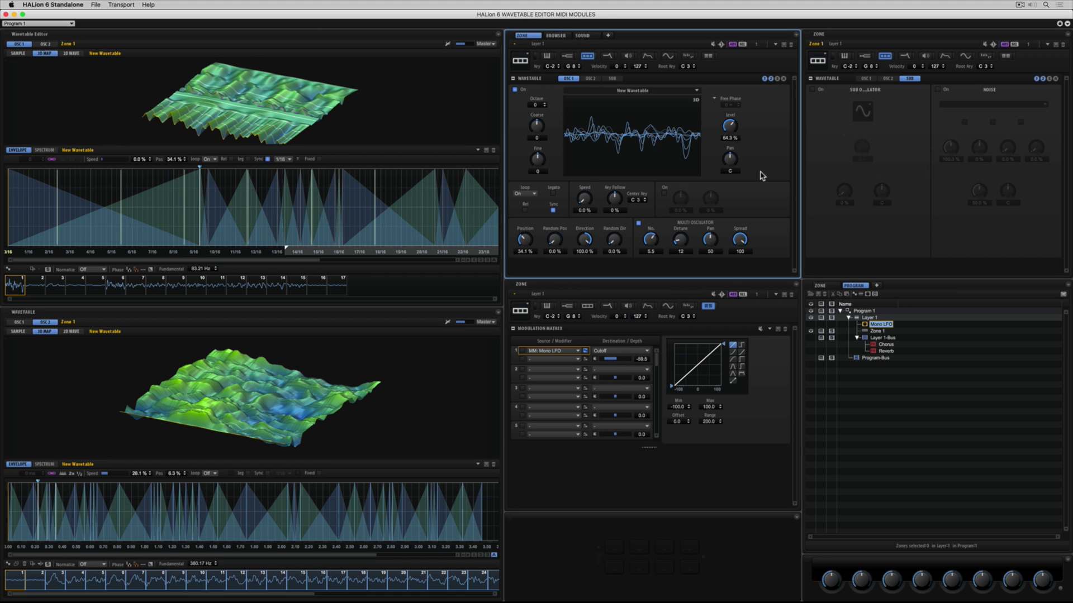
Step: Switch the filter type to Tube Drive
left_click(610, 58)
left_click(553, 97)
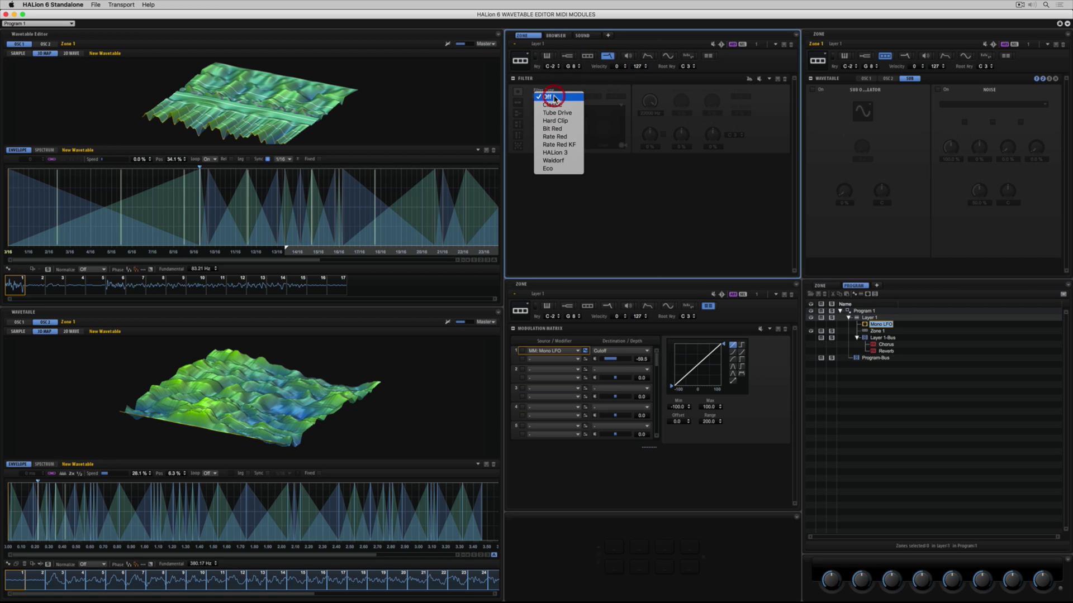
left_click(555, 112)
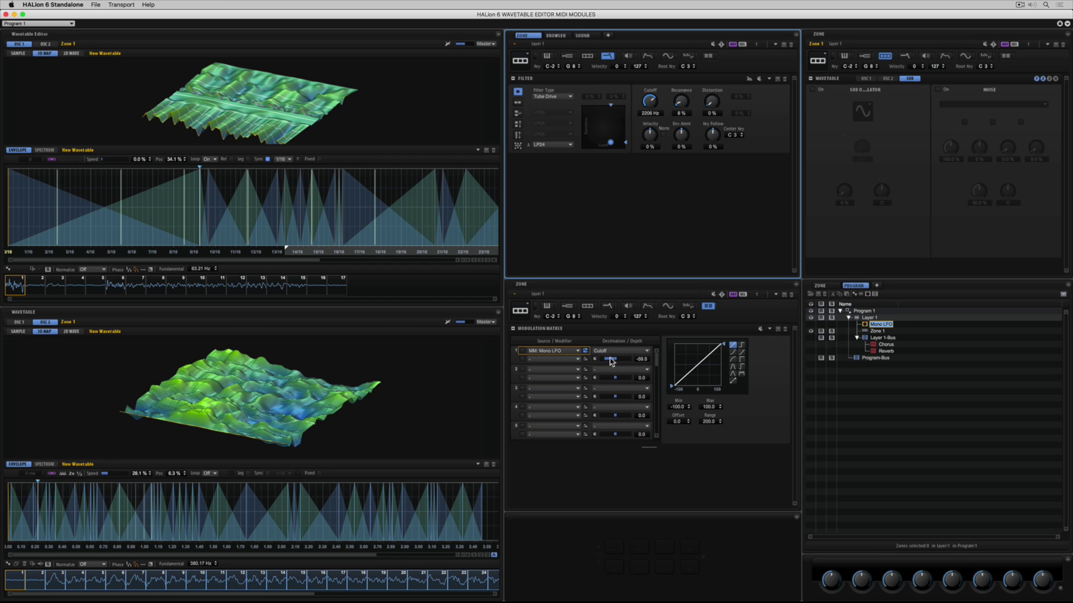
Step: Raise the Cutoff modulation depth to 94.4 with a bell curve, and distortion to 39%
left_click_drag(611, 361, 626, 362)
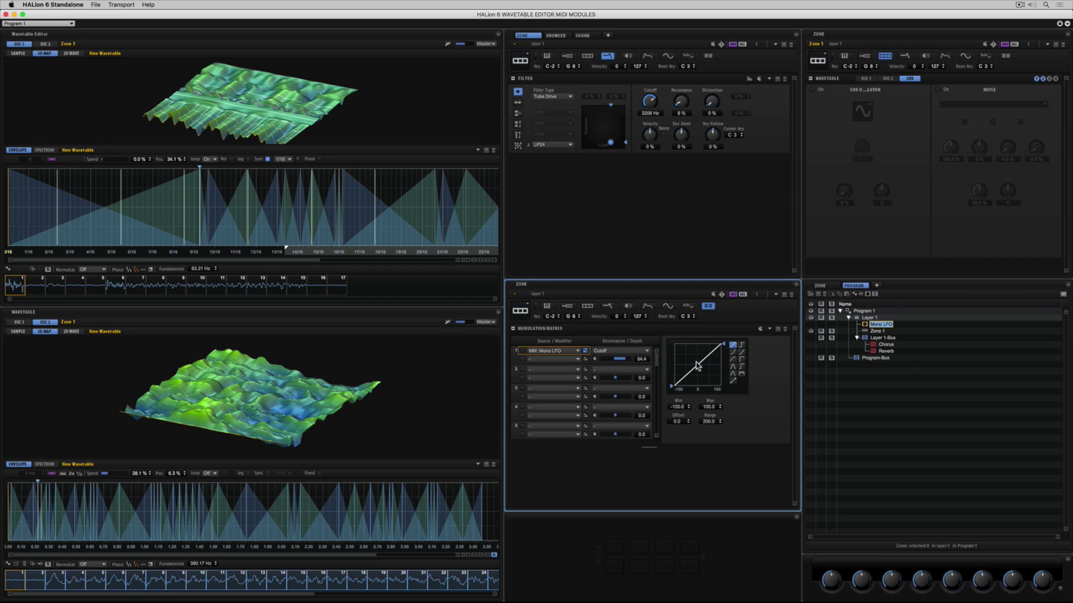
left_click(732, 367)
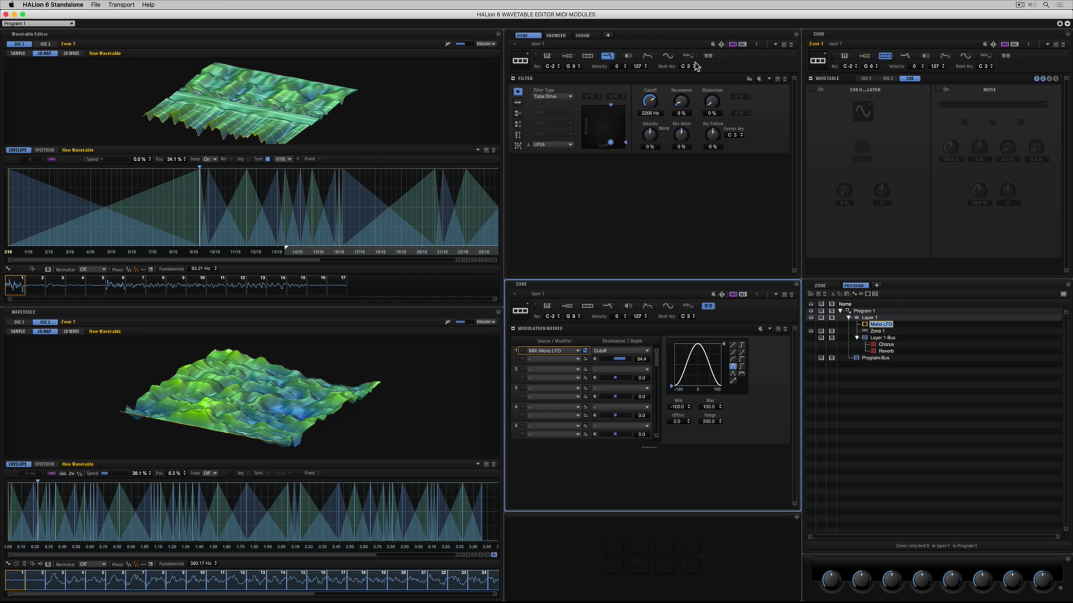
left_click_drag(710, 101, 715, 69)
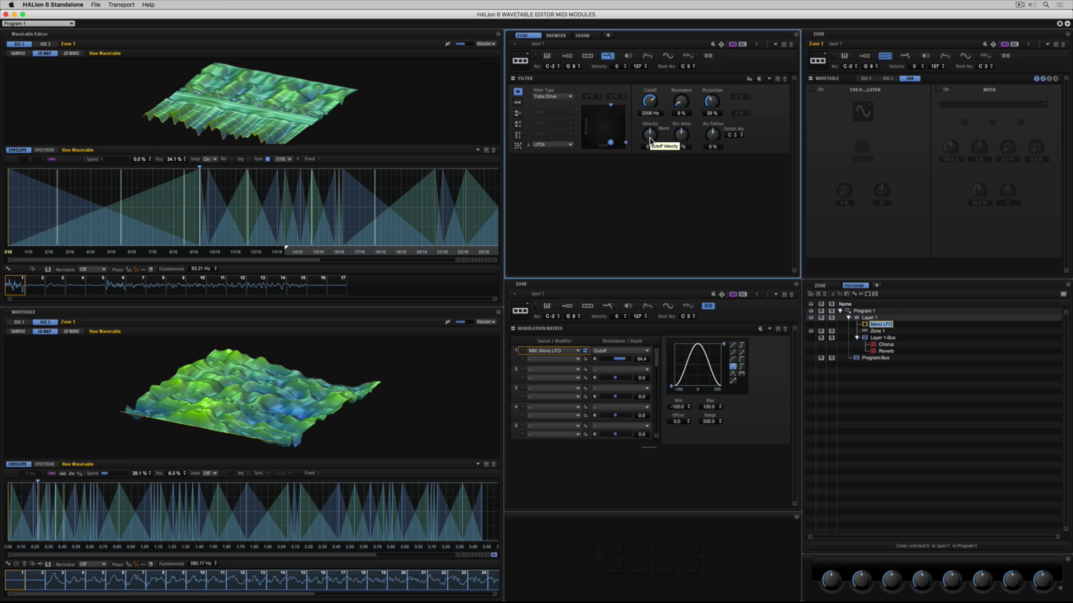
Step: Turn on the sub oscillator, raise its level, and enable the noise generator
left_click(813, 89)
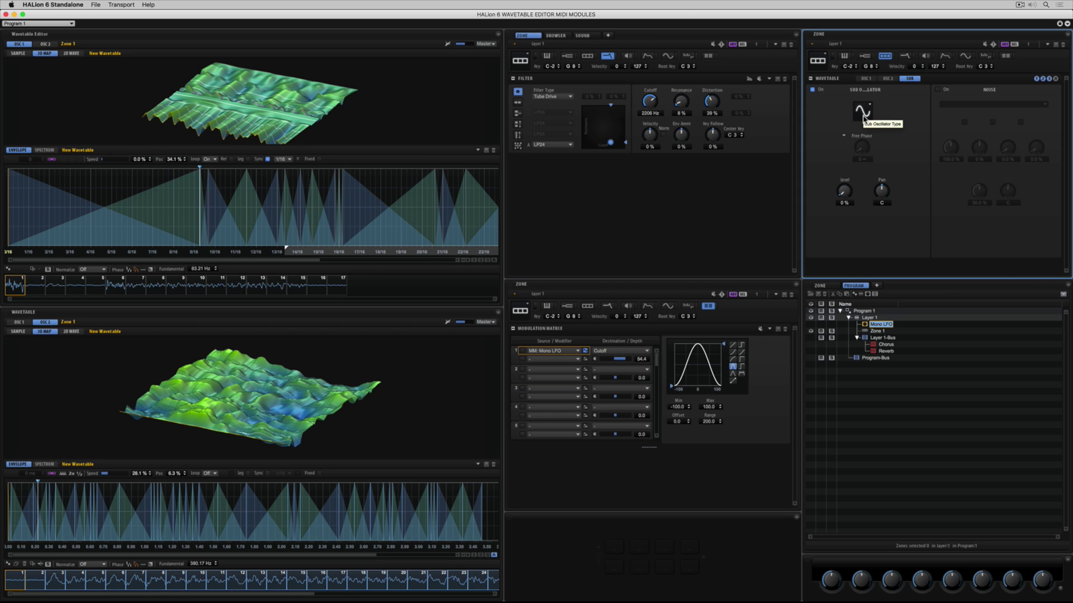
left_click_drag(844, 191, 846, 168)
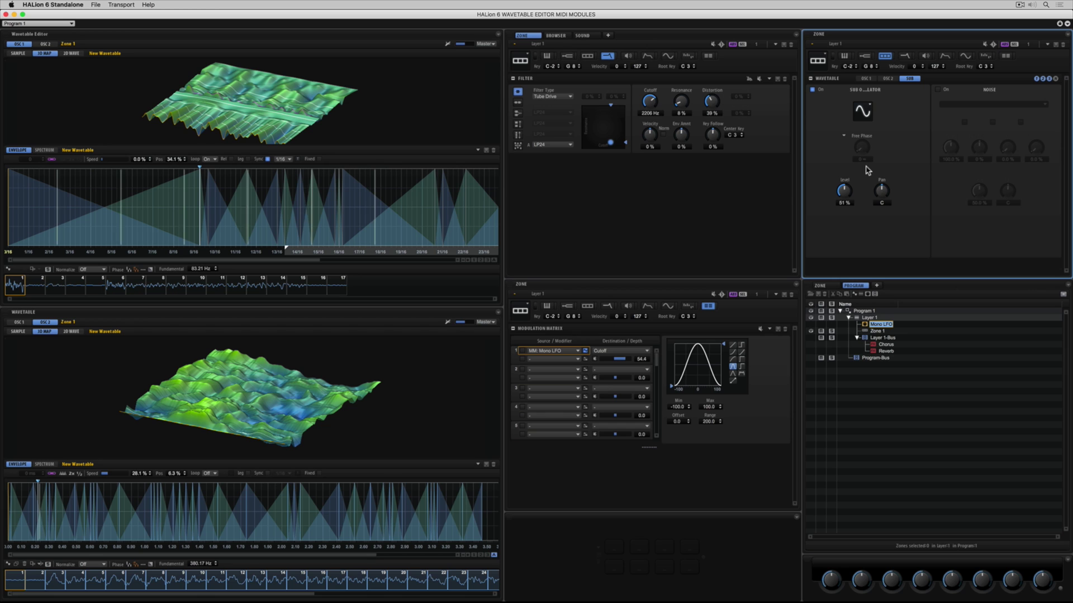
left_click(937, 91)
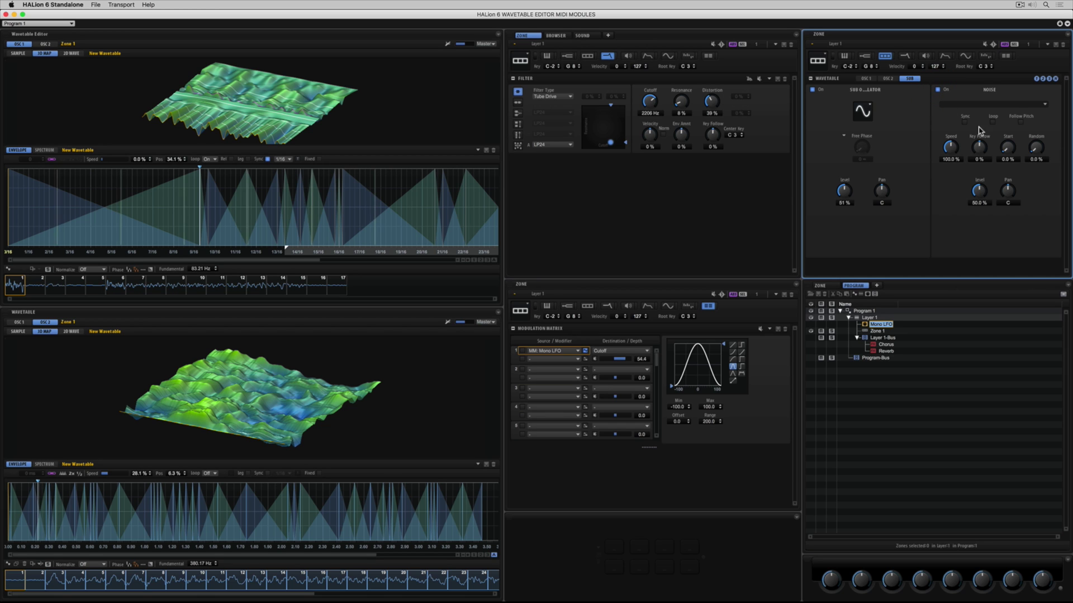
Step: Load the Drum Attacks > Toms > Tom 04 sample into the noise generator
left_click(983, 105)
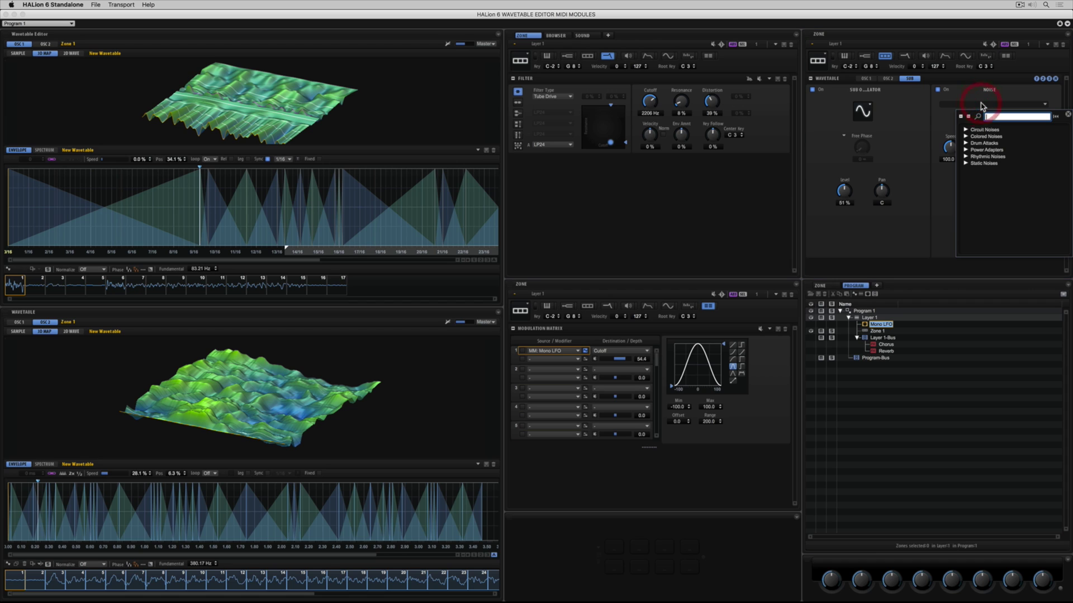
left_click(965, 143)
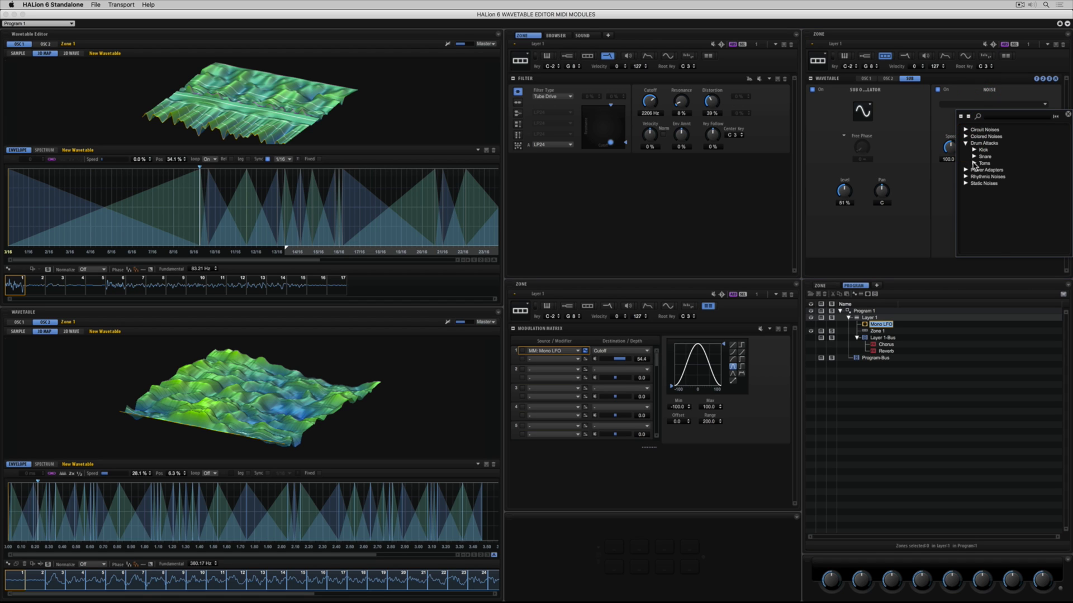
left_click(974, 163)
left_click(993, 190)
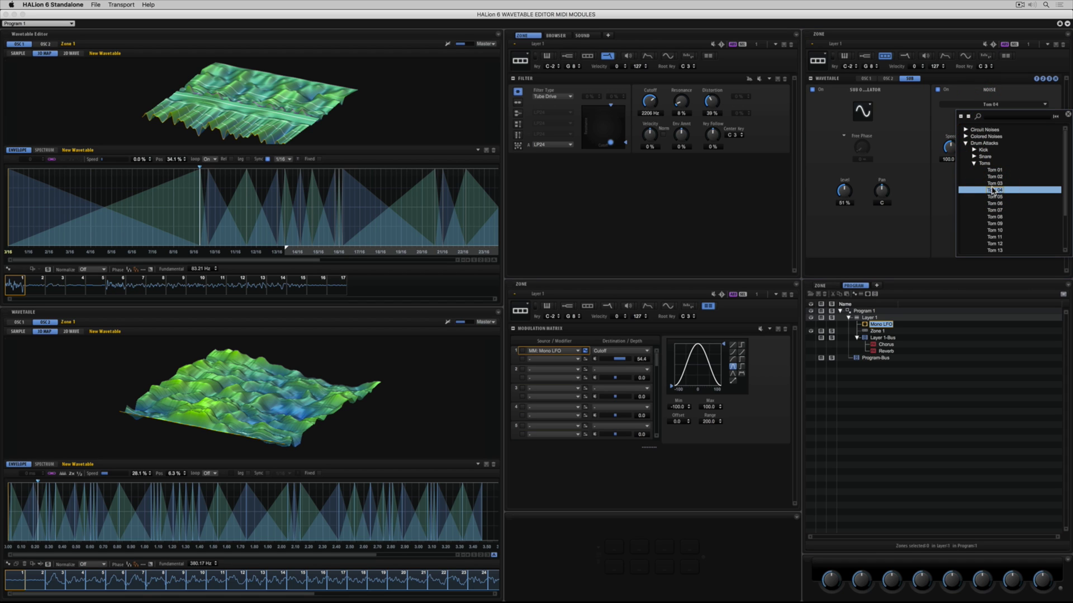
left_click(944, 189)
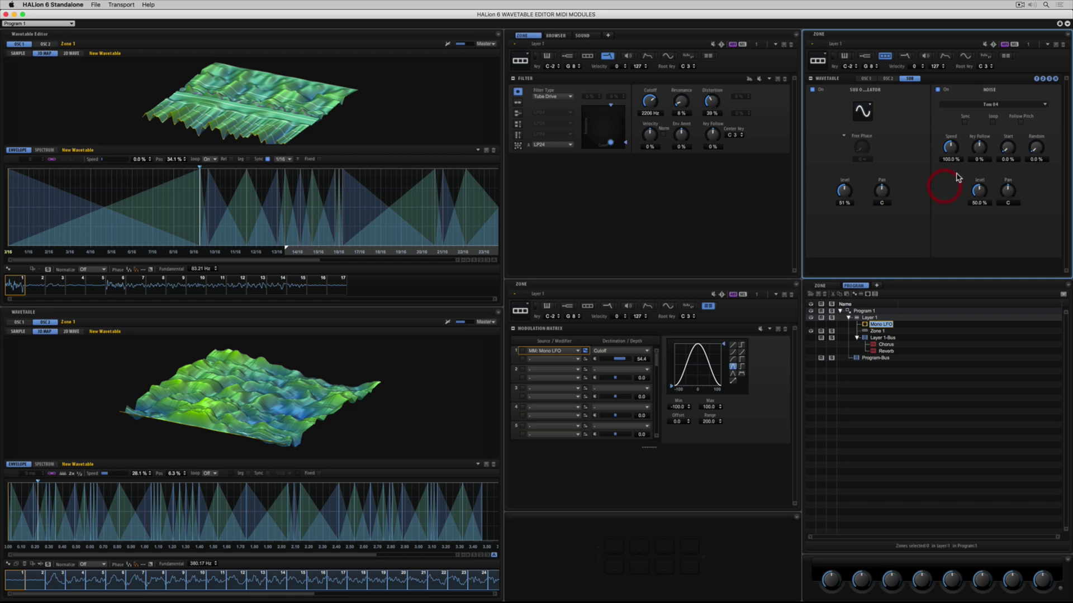
left_click(978, 163)
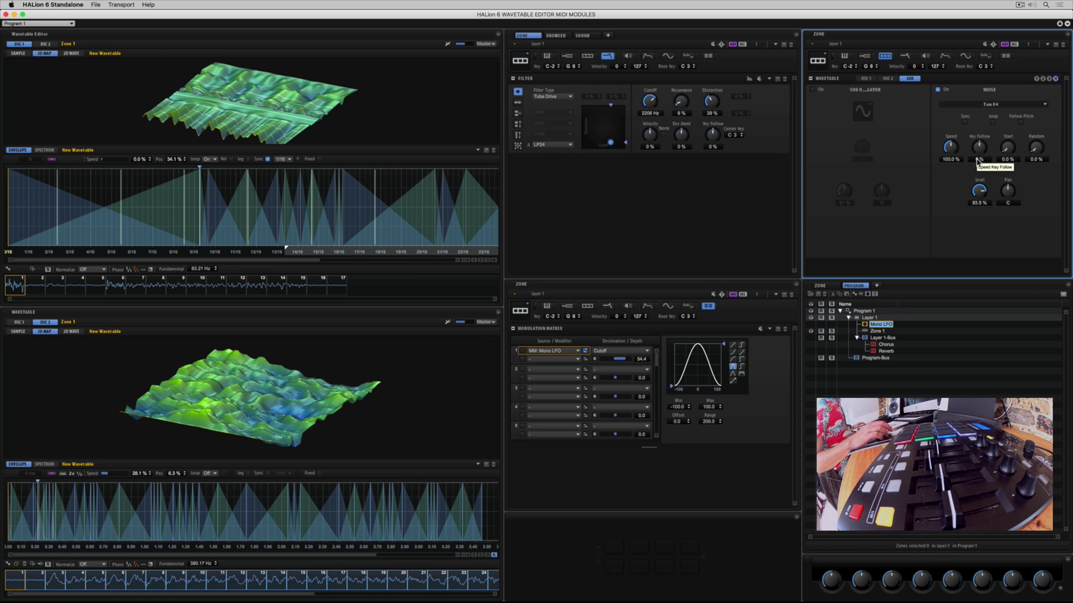
Step: Audition noise samples Tom 09 and Rhythmic 08, settling on Rhythmic Noises > Rhythmic 11
left_click(987, 105)
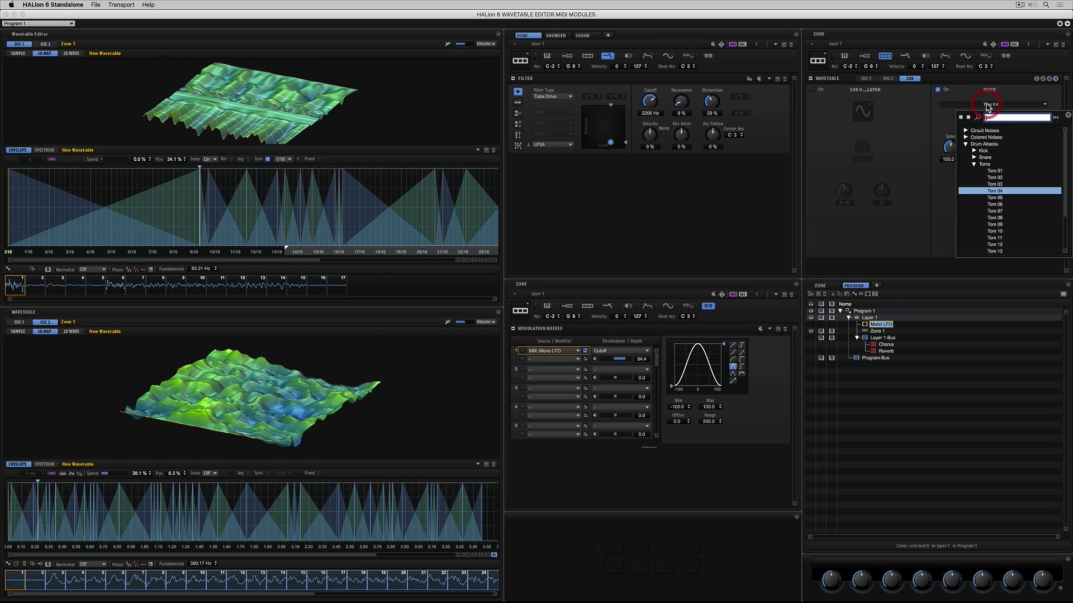
left_click(998, 224)
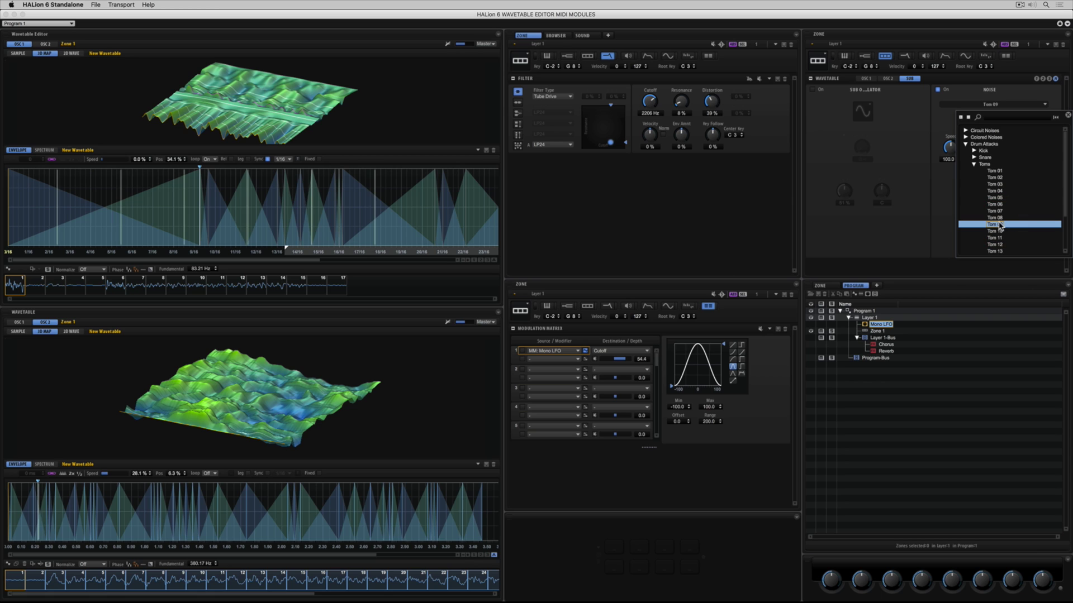
left_click(965, 144)
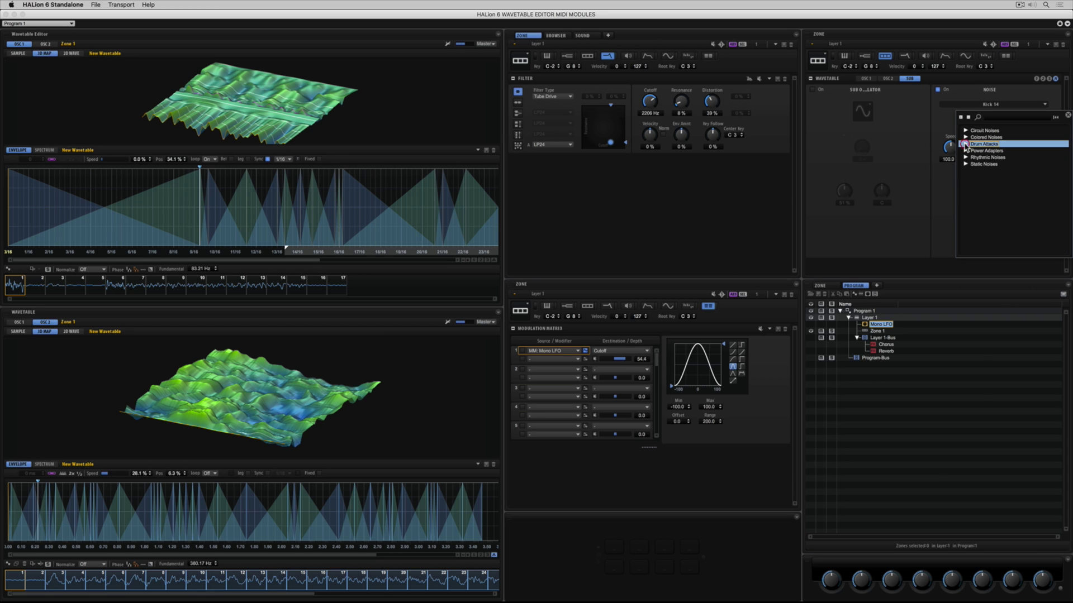
left_click(965, 157)
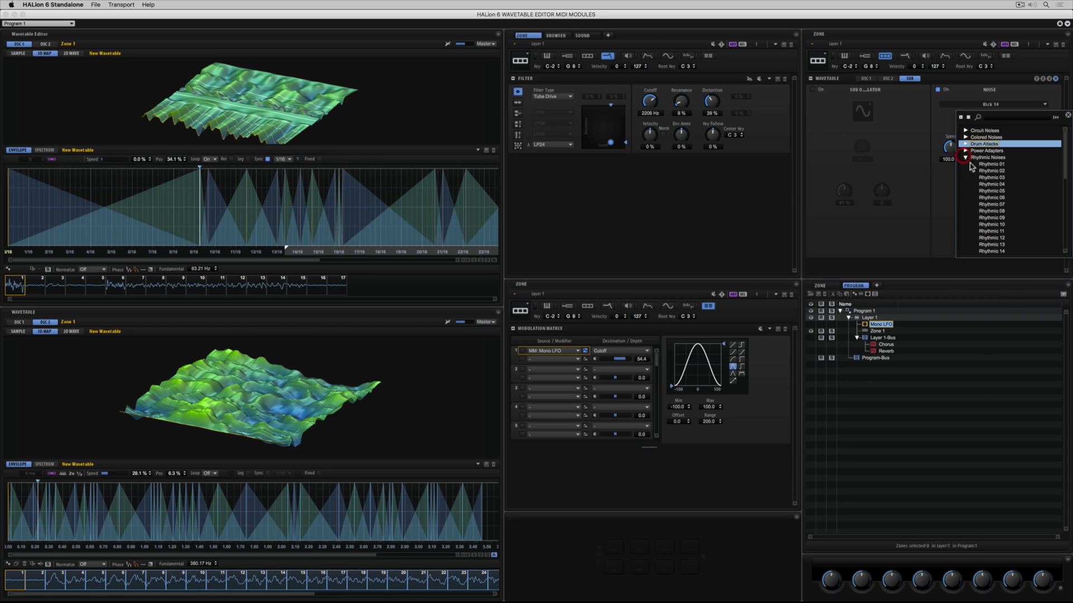
left_click(998, 211)
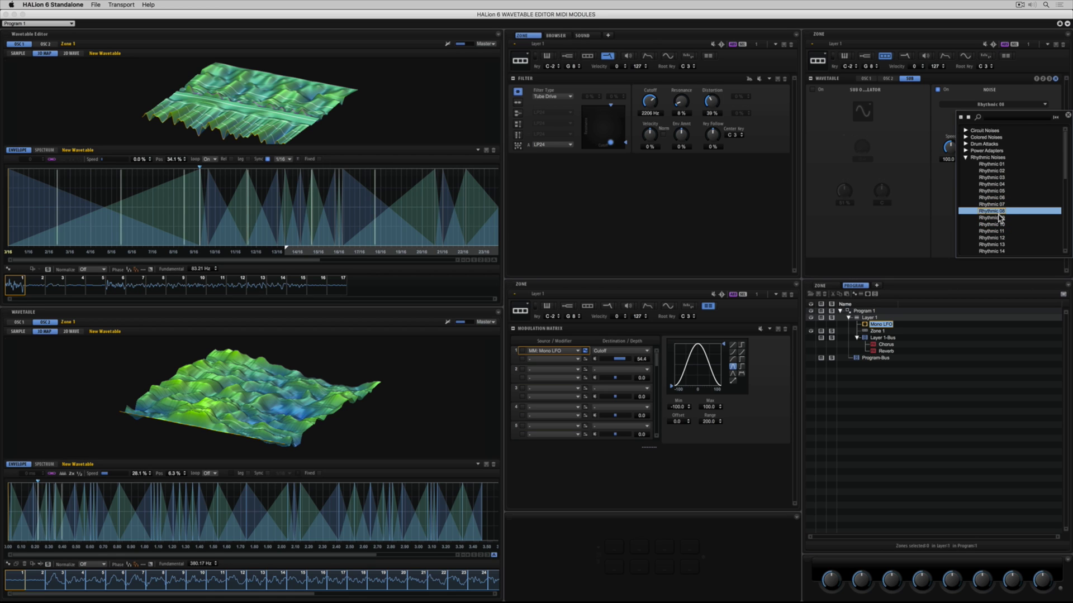
left_click(1000, 230)
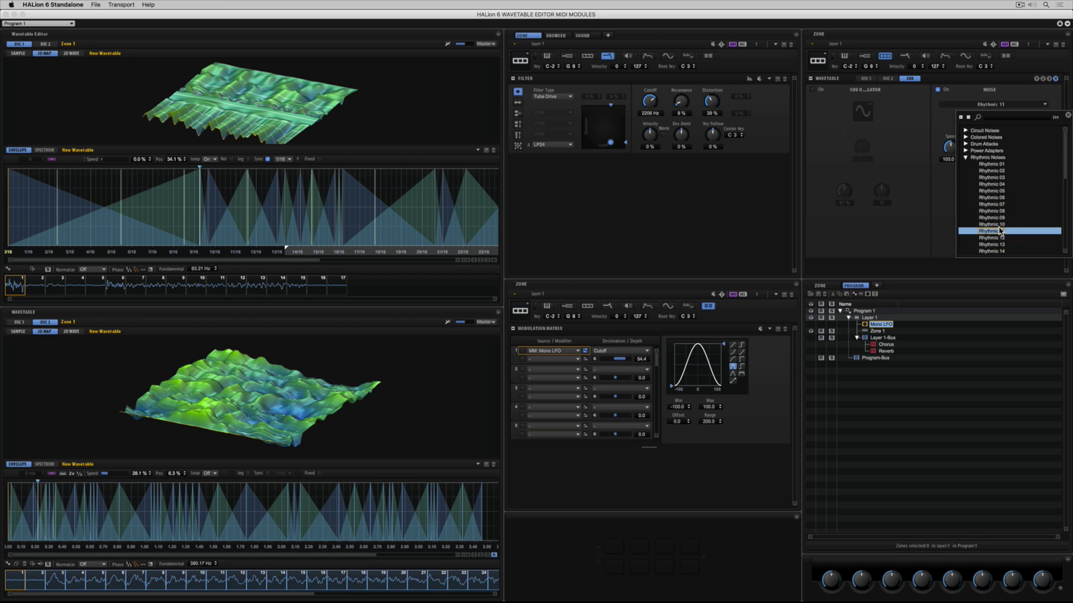
left_click(953, 132)
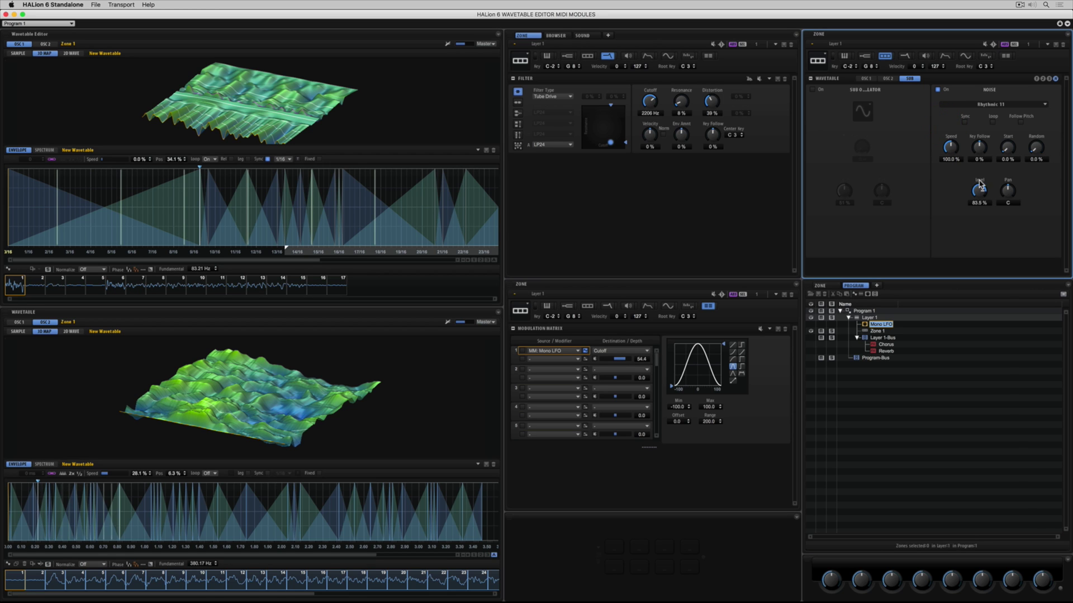
Step: Turn the noise level down to 61.6% and its speed to 61.0%
left_click_drag(983, 146, 977, 153)
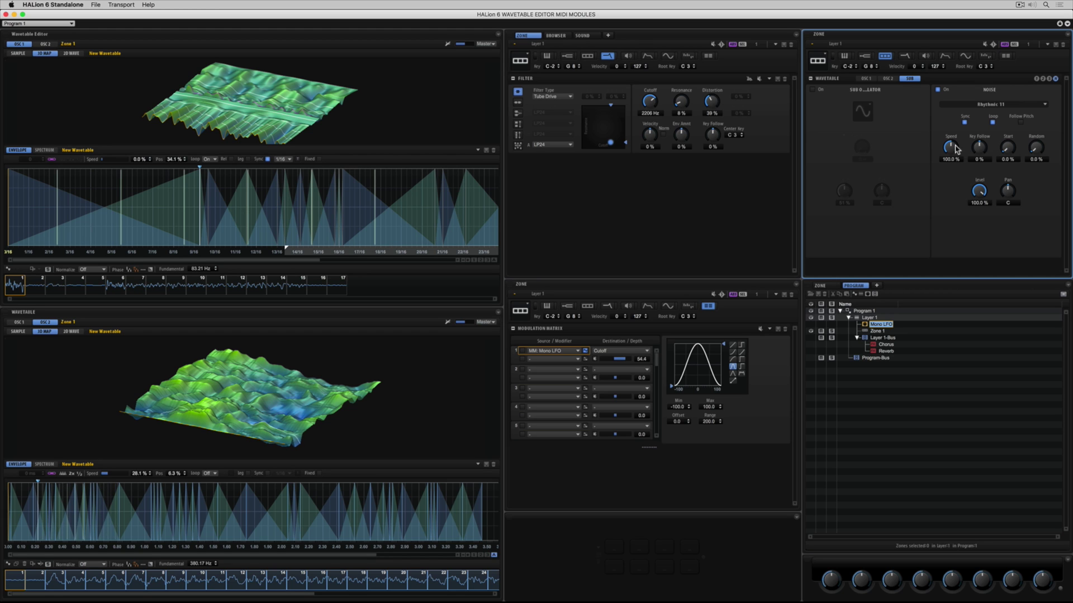
left_click_drag(948, 156, 949, 159)
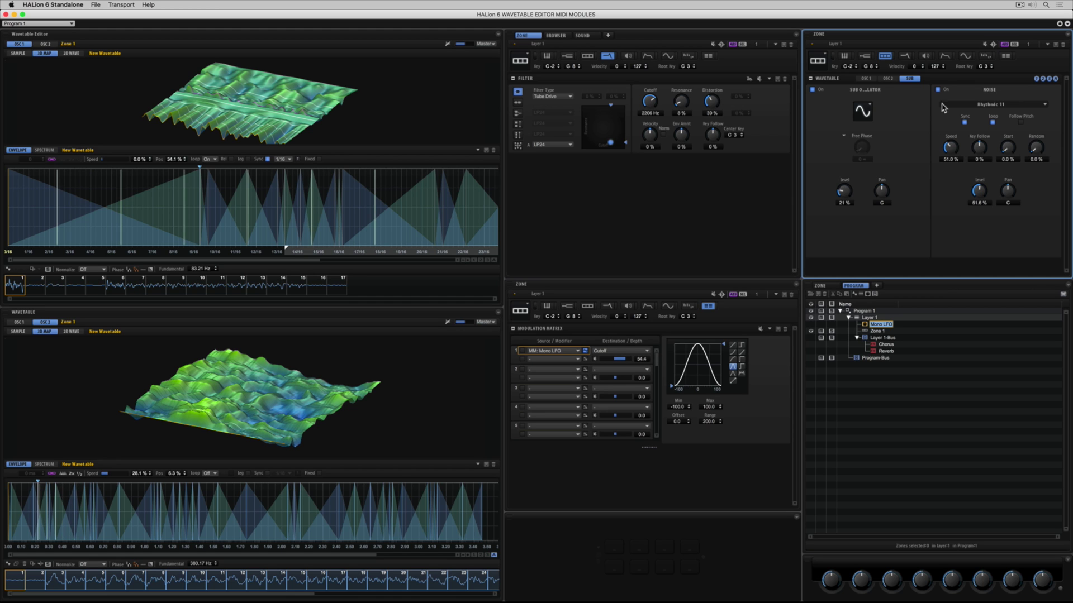
left_click(648, 56)
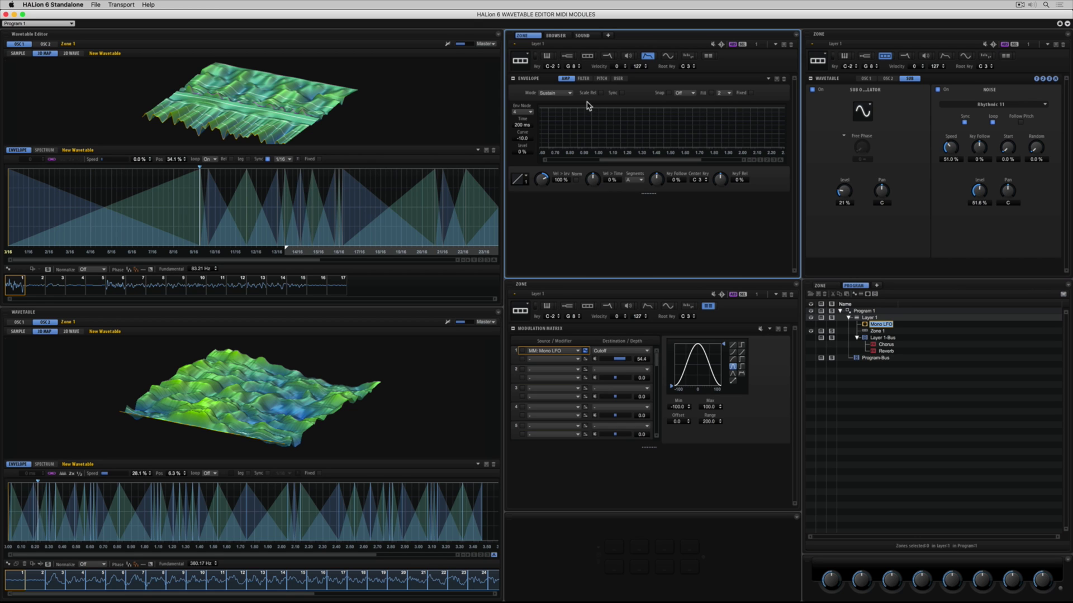
Step: Raise the pitch envelope's first node to about 81% and last node to 60%, then adjust noise level
left_click(567, 56)
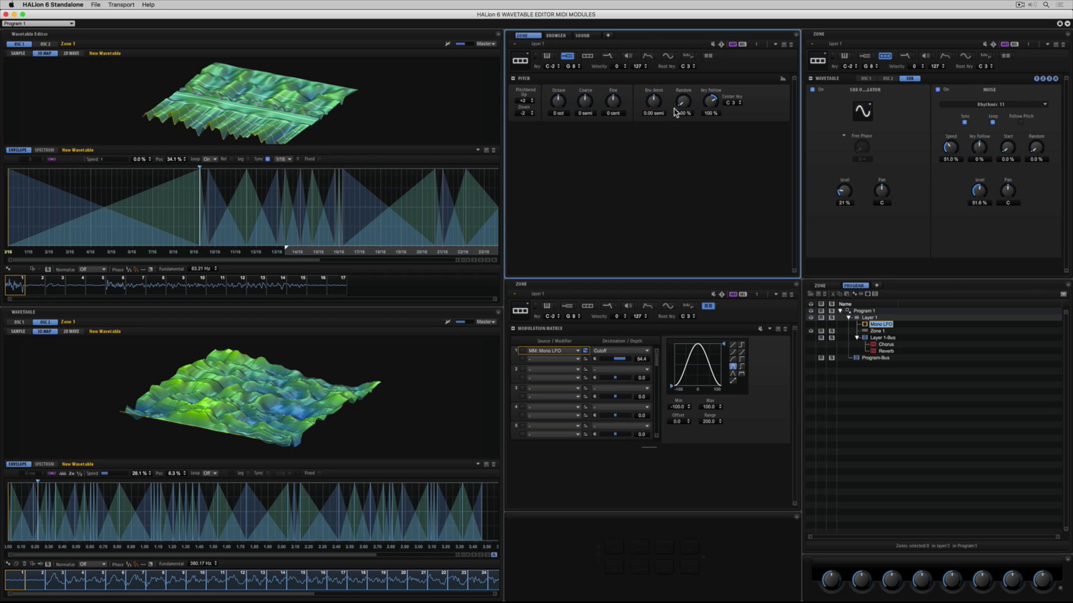
left_click(653, 57)
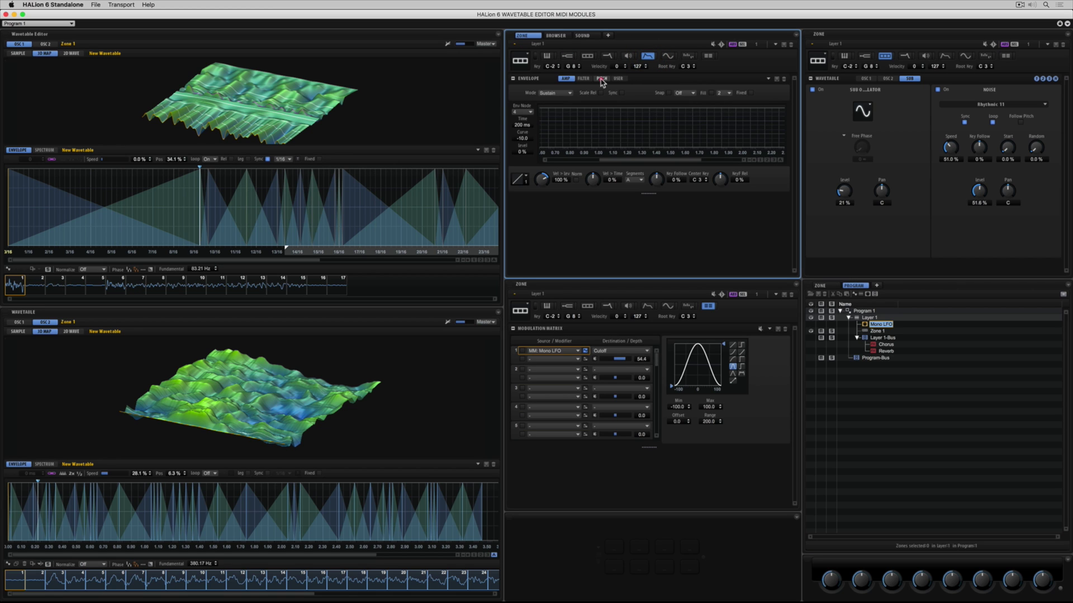
left_click(602, 79)
left_click(543, 115)
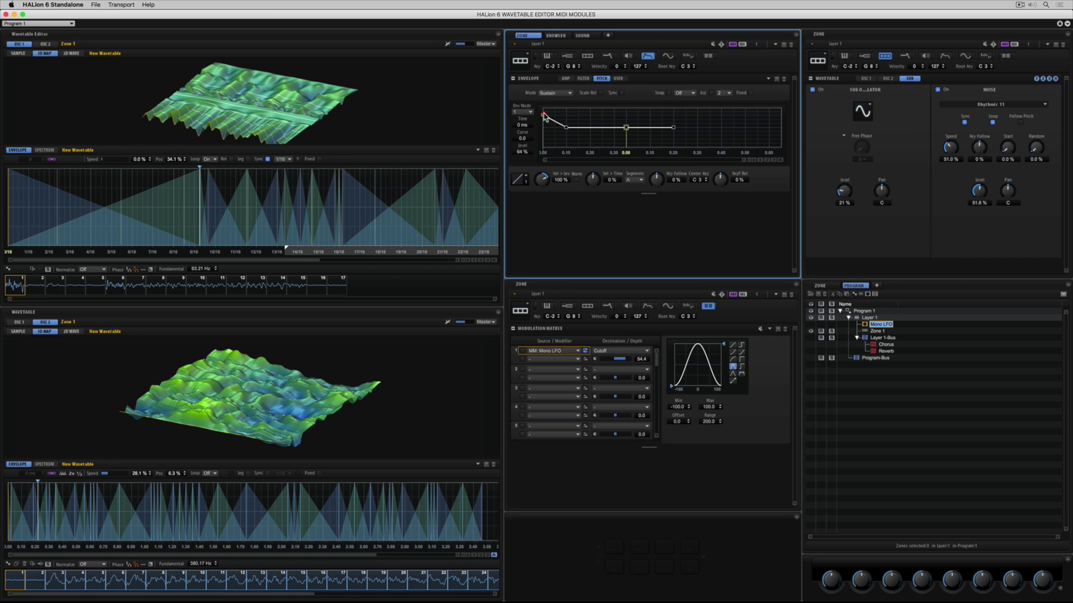
left_click_drag(544, 115, 544, 111)
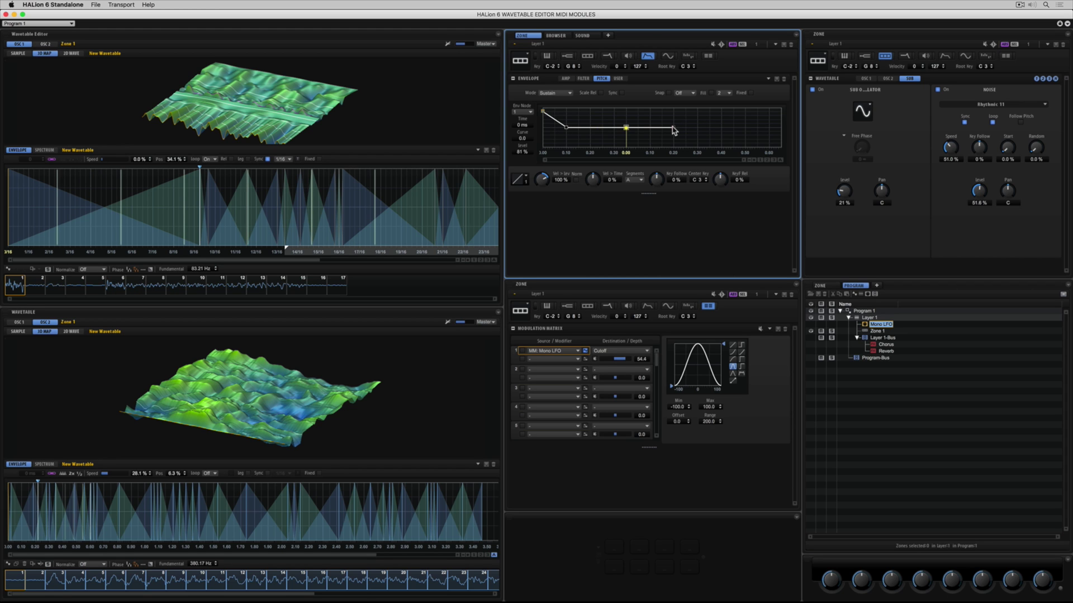
left_click_drag(675, 131, 676, 120)
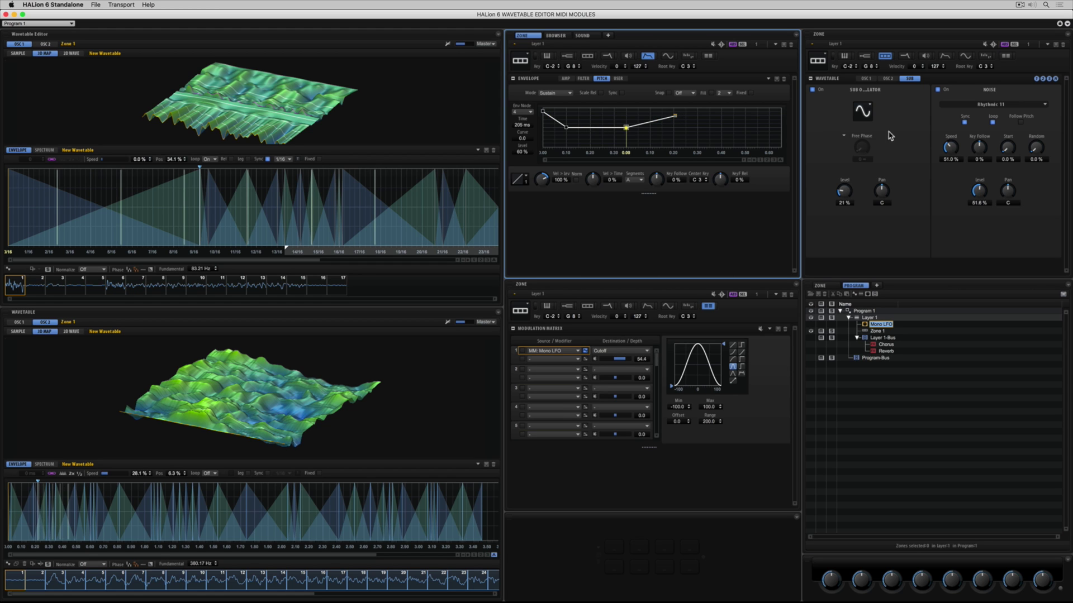
left_click_drag(978, 182, 978, 181)
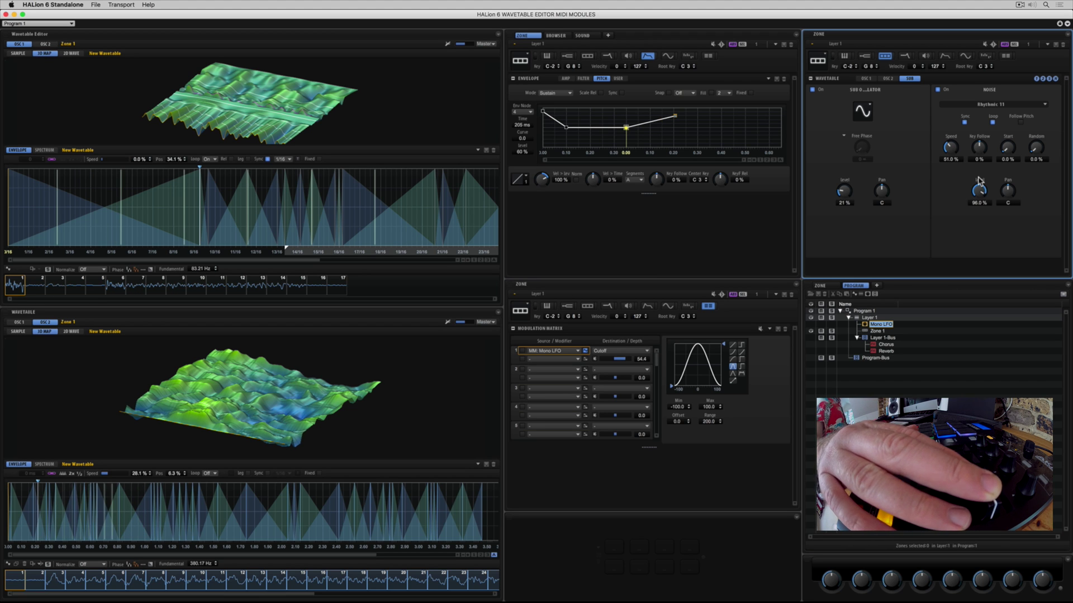
Step: Route matrix row 2 from LFO 1 to Wavetable 1 Multi Spread
left_click(549, 370)
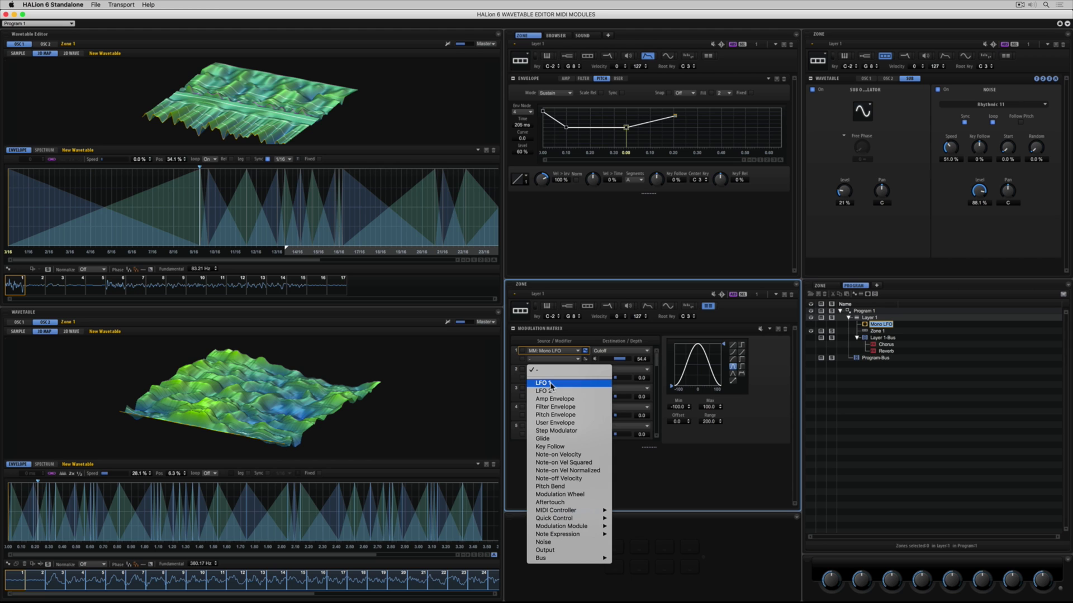
left_click(544, 383)
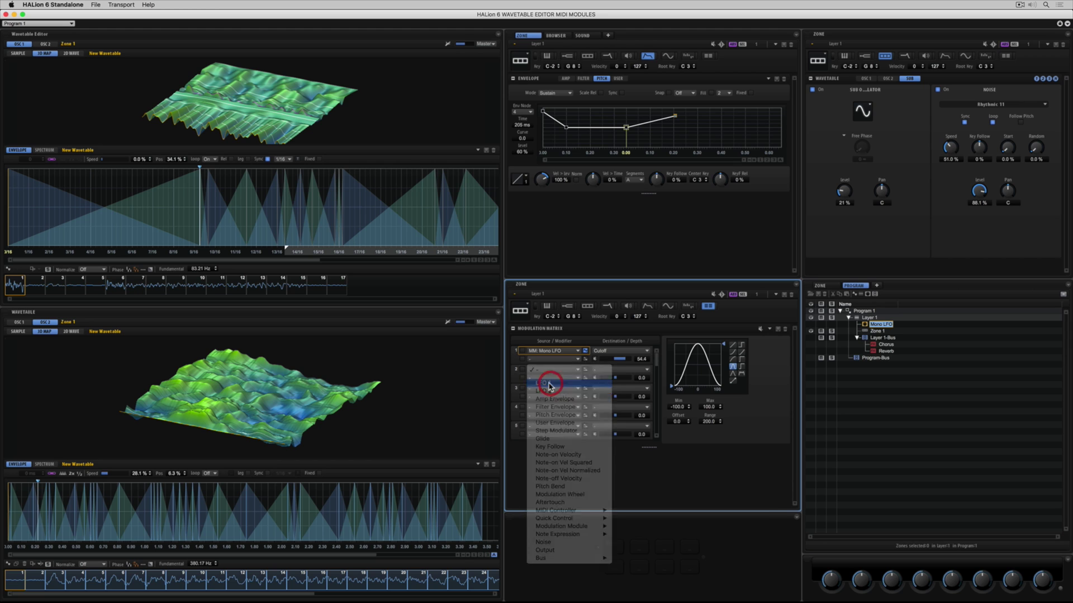
left_click(667, 56)
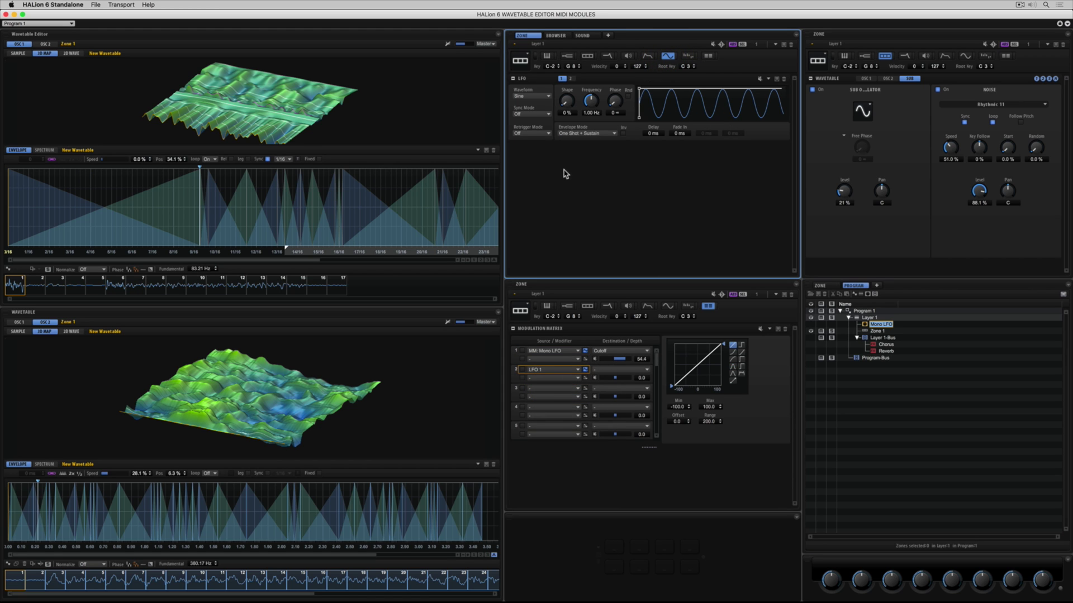
left_click(613, 369)
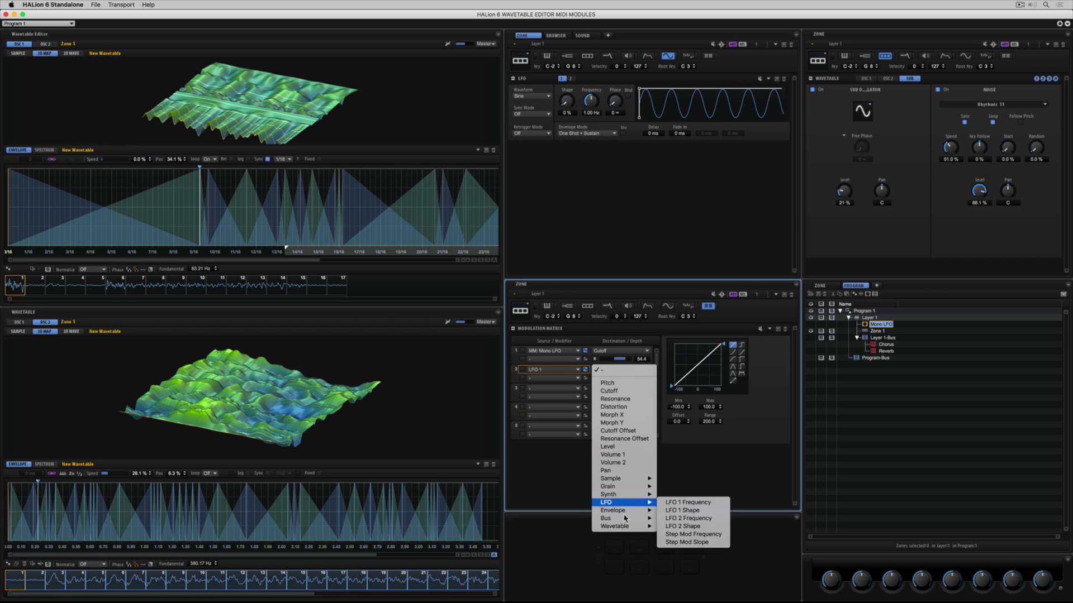
mouse_move(620, 526)
mouse_move(703, 526)
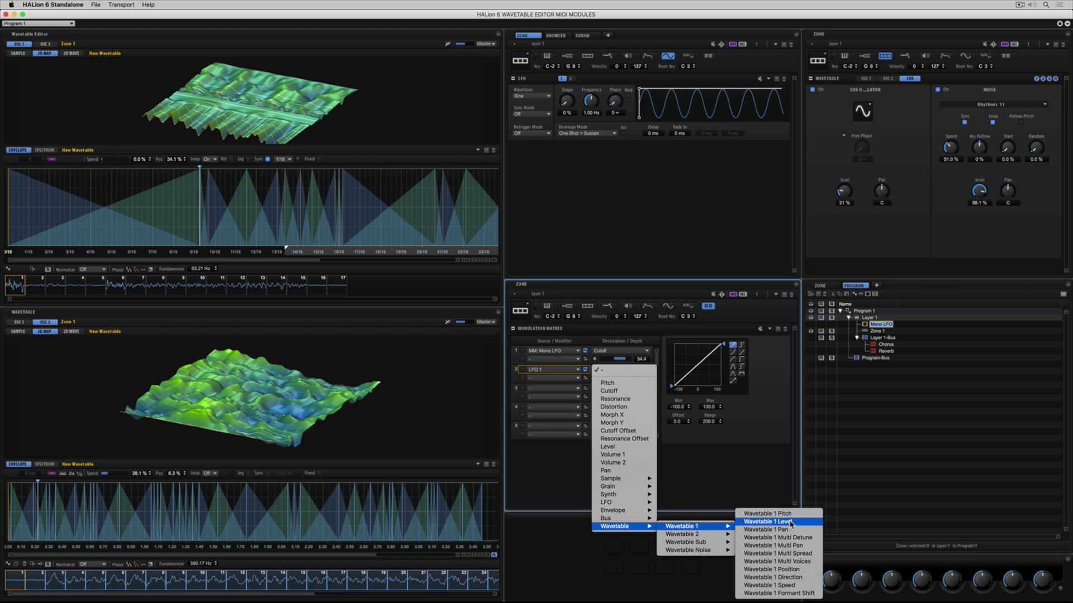
left_click(783, 553)
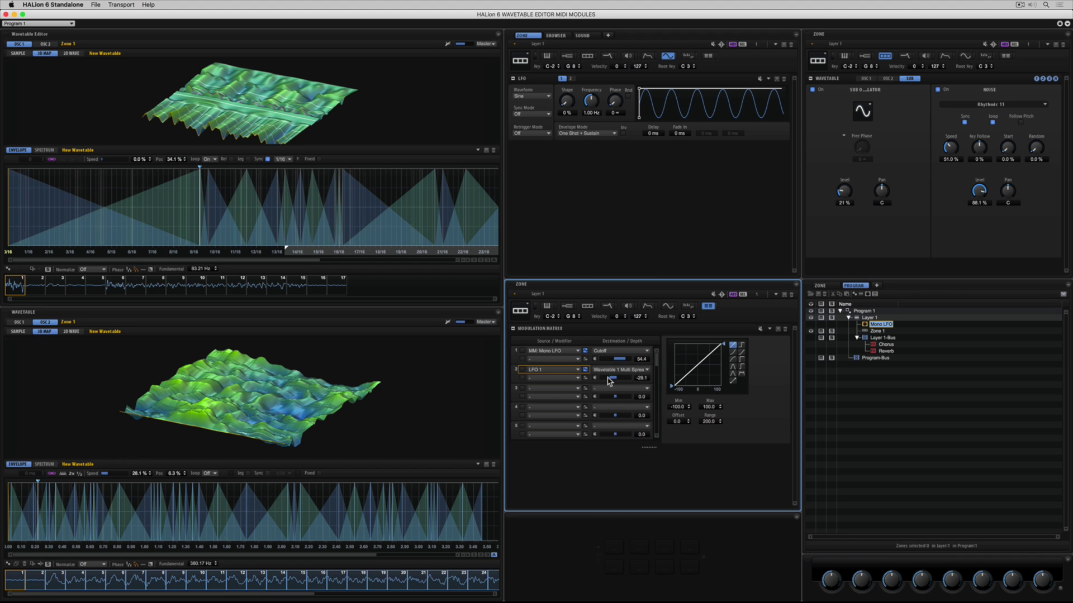
Step: Route matrix row 3 from LFO 2 to Resonance at depth -6.3
left_click(545, 390)
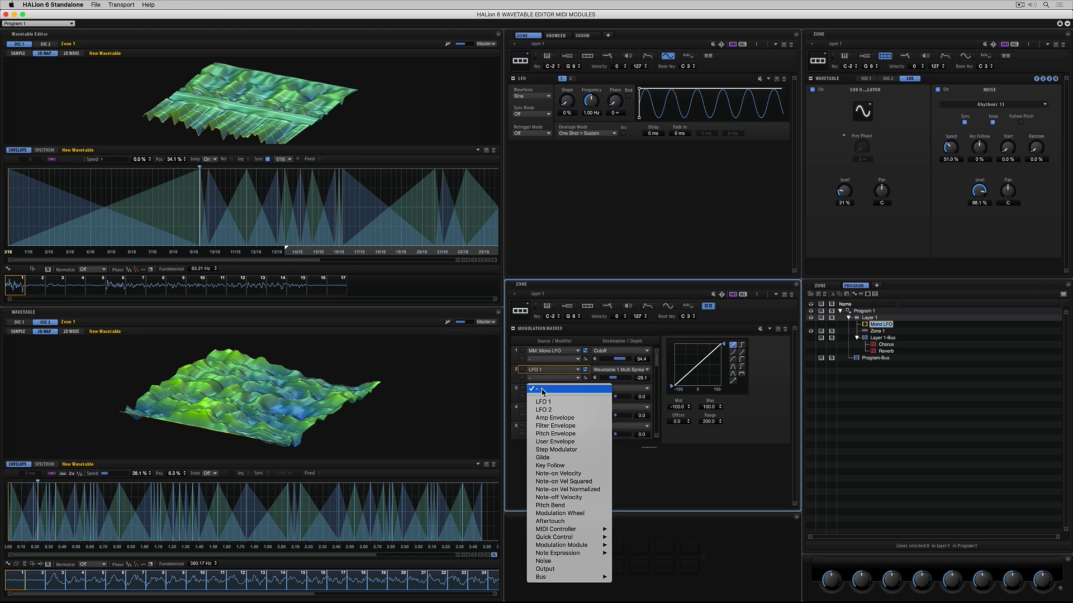
left_click(544, 410)
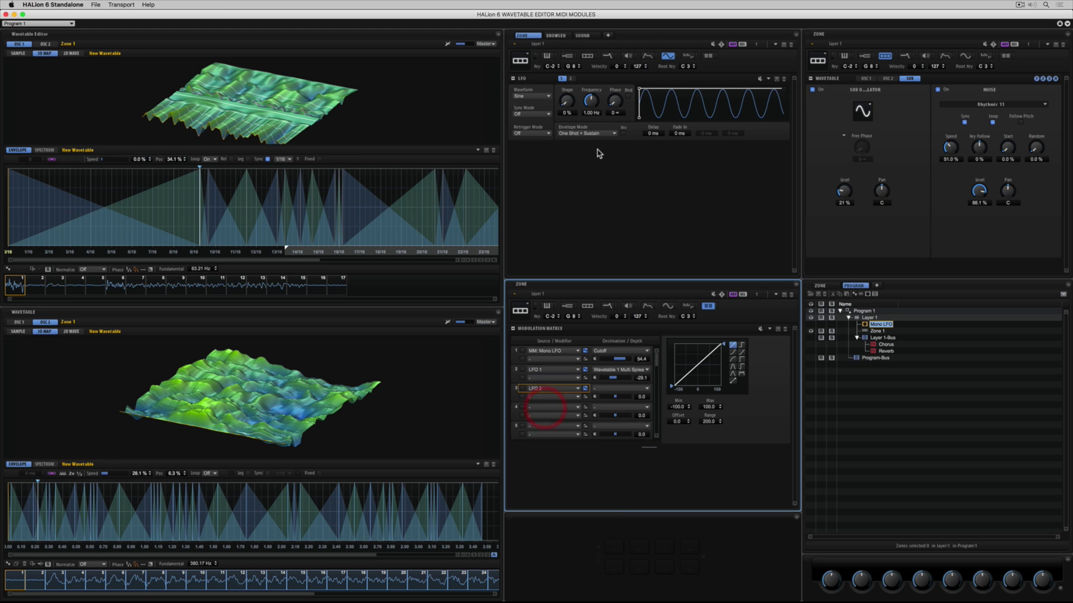
left_click(571, 79)
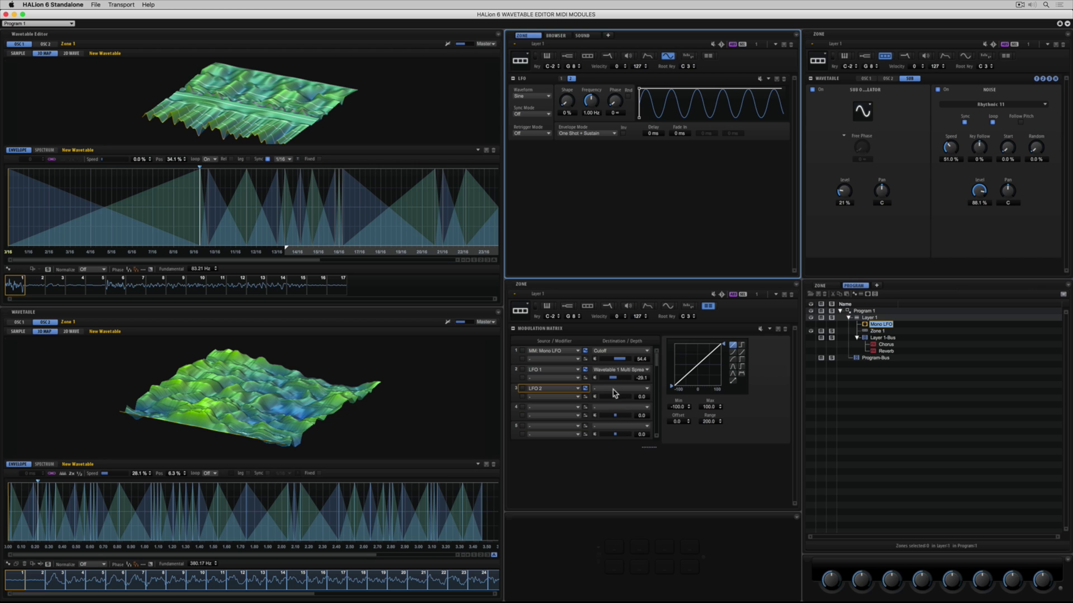
left_click(615, 390)
left_click(617, 420)
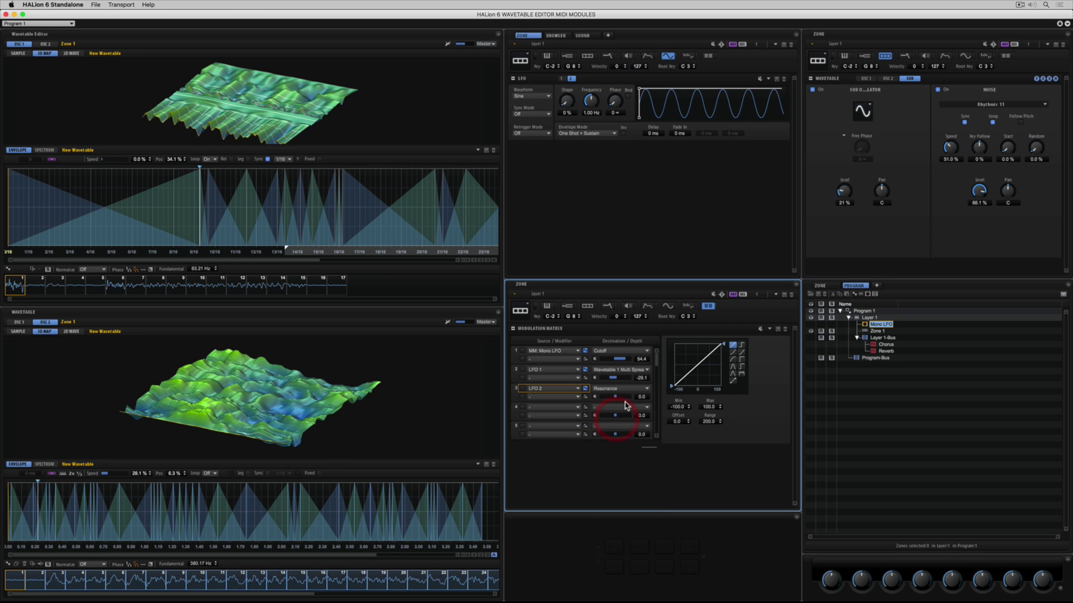
left_click_drag(614, 397, 615, 400)
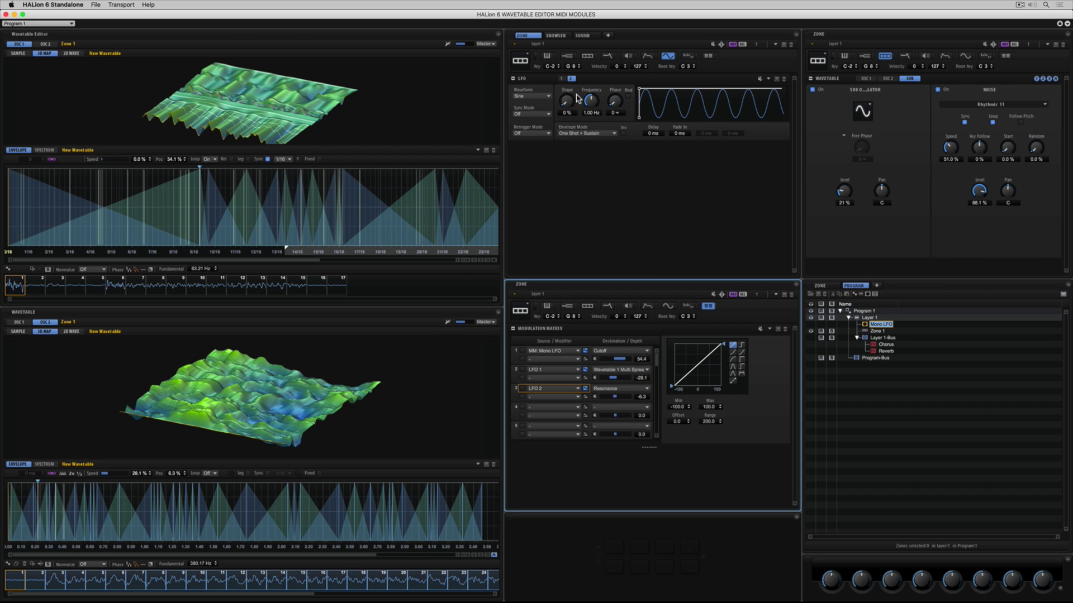
Step: Return LFO 2 to a plain sine and slow it to 0.07 Hz
left_click_drag(567, 103, 551, 168)
left_click_drag(590, 99, 574, 118)
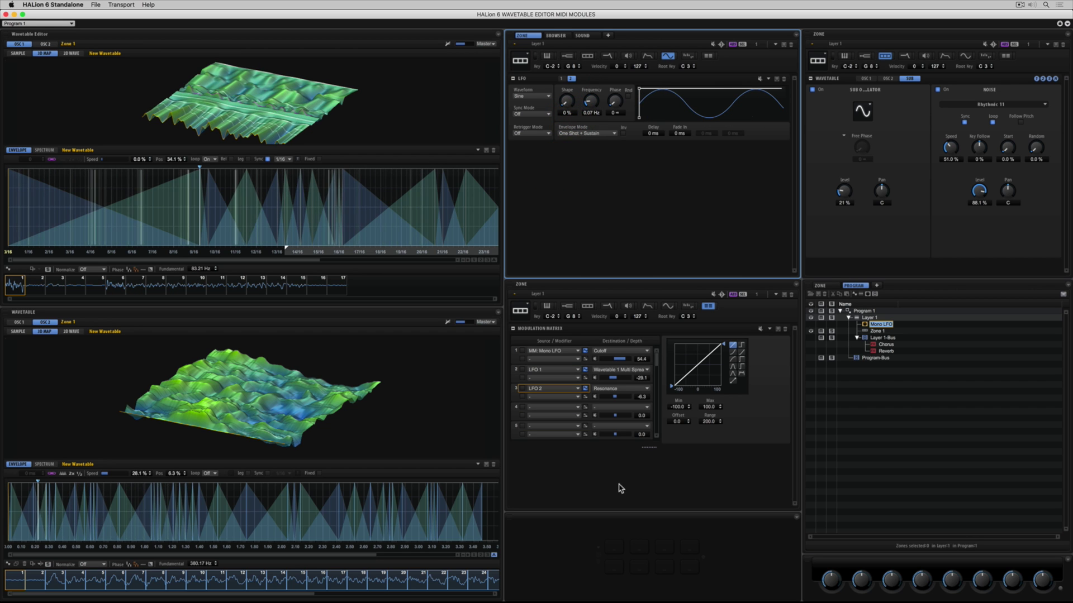
left_click(547, 407)
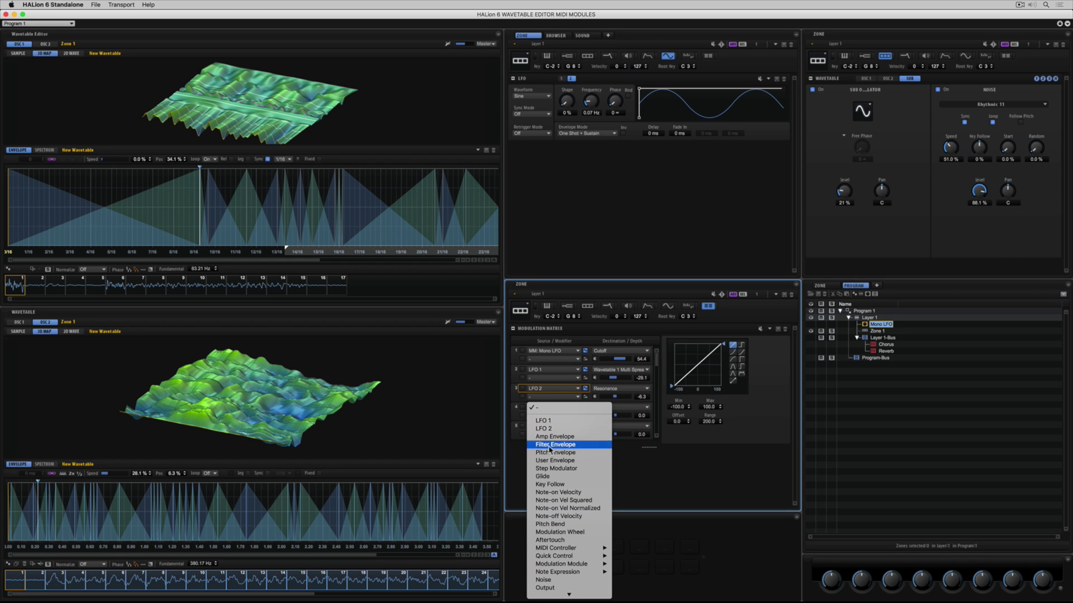
Step: Route matrix row 4 from Aftertouch to Wavetable 2 Multi Detune at depth 84.6
left_click(550, 540)
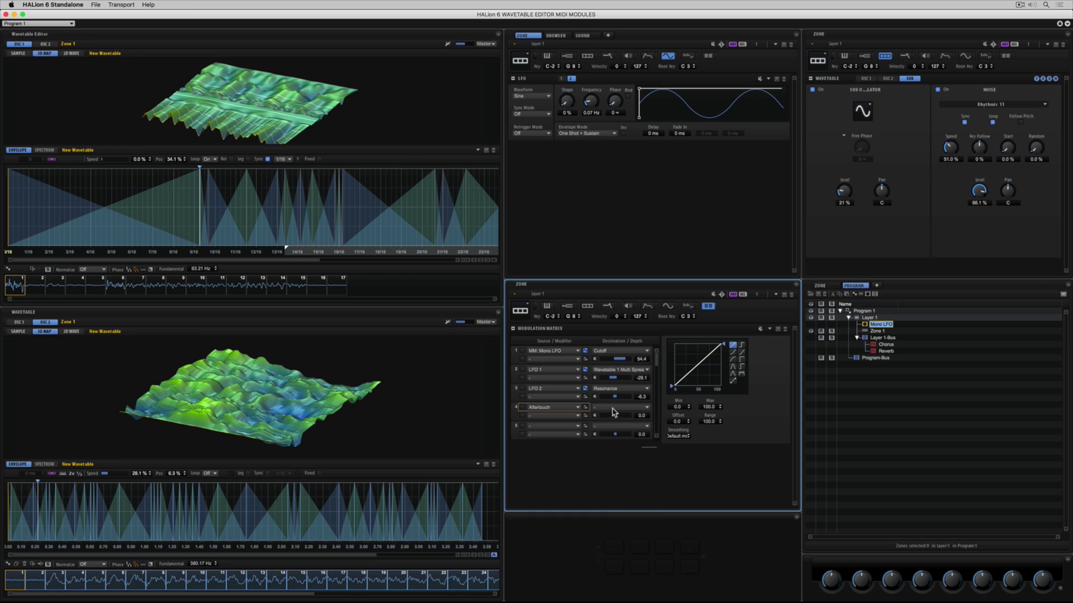
left_click(615, 412)
mouse_move(634, 542)
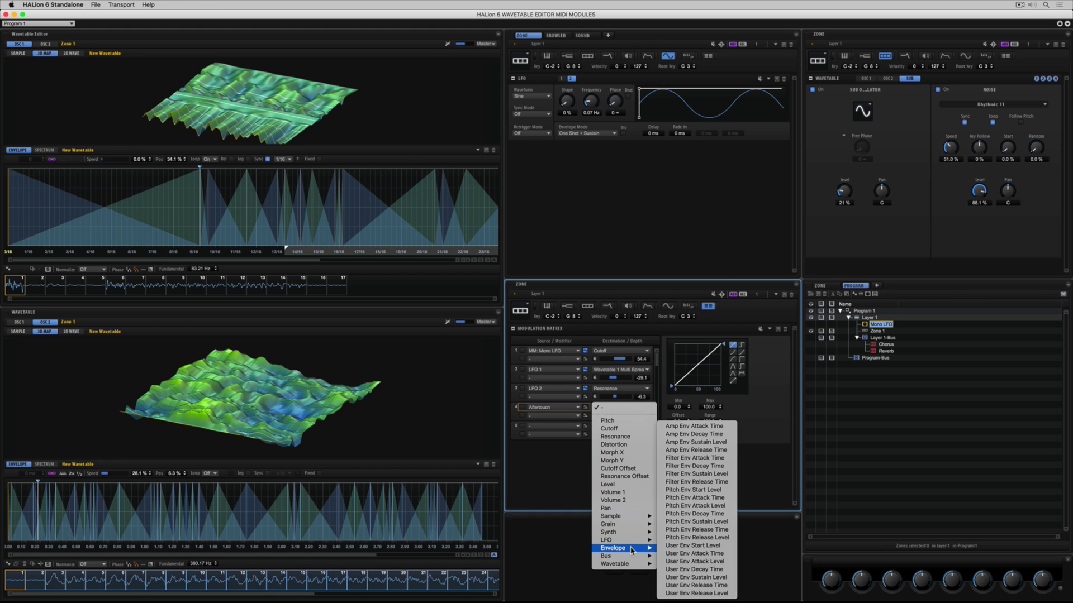
mouse_move(633, 565)
mouse_move(698, 575)
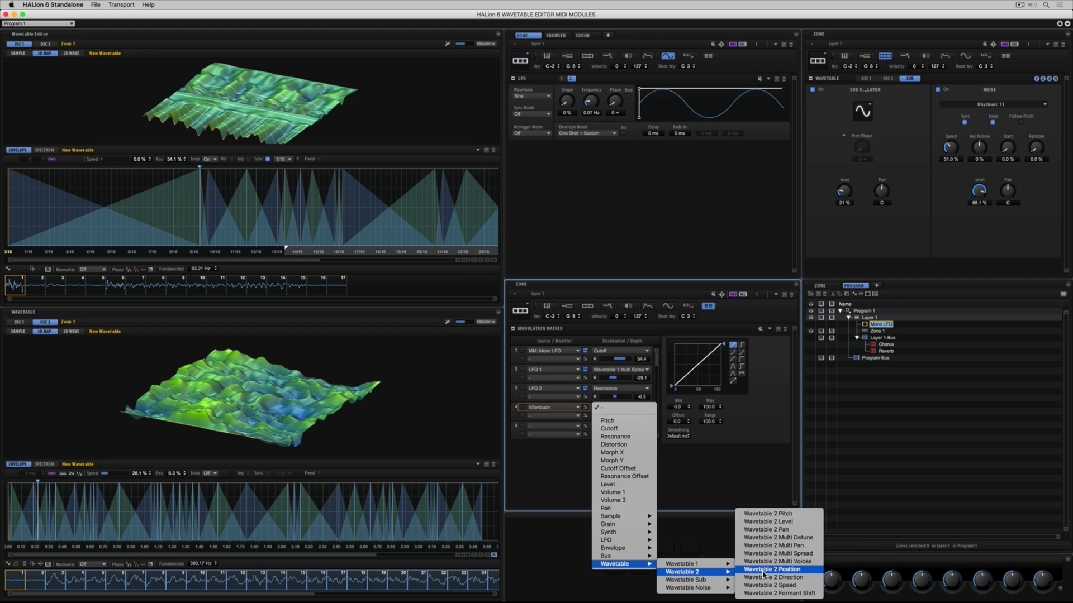
left_click(764, 539)
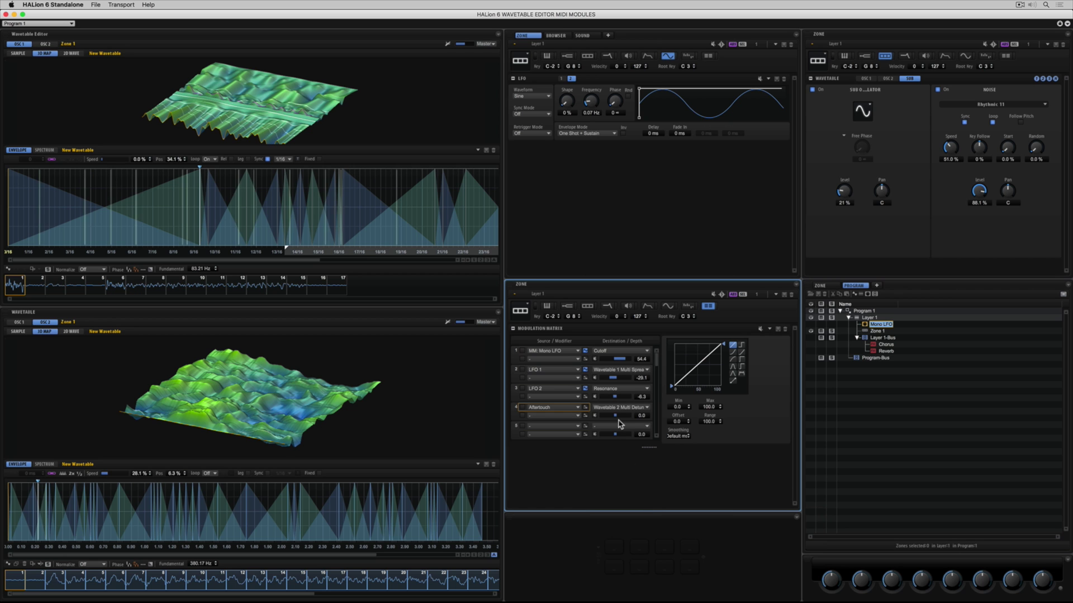
left_click_drag(617, 415, 631, 420)
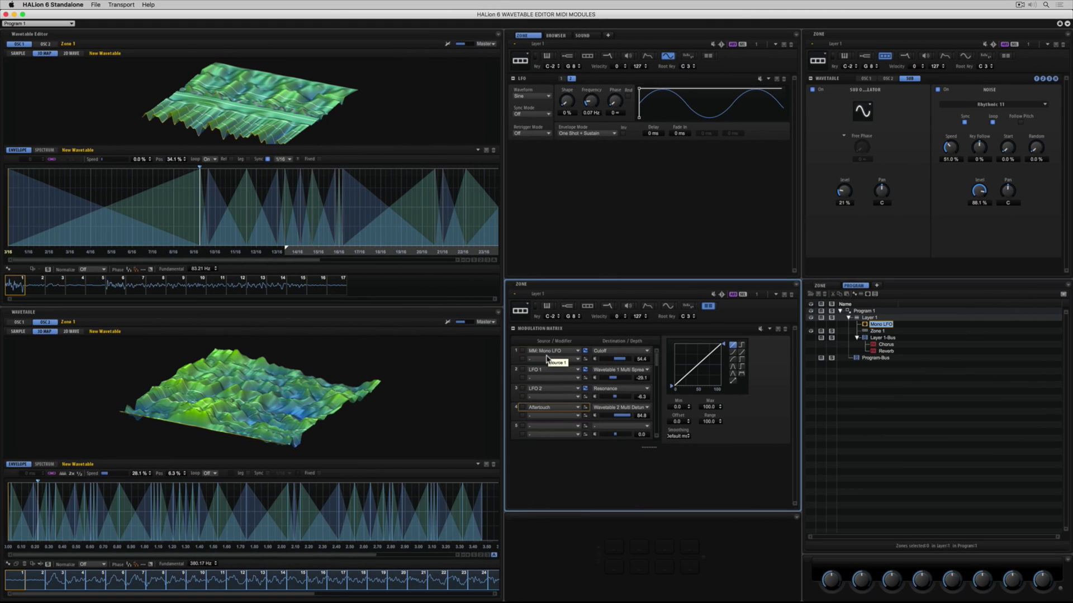
Step: Add Modulation Wheel as row 1's modifier and set its Cutoff depth to -21.5
left_click(553, 352)
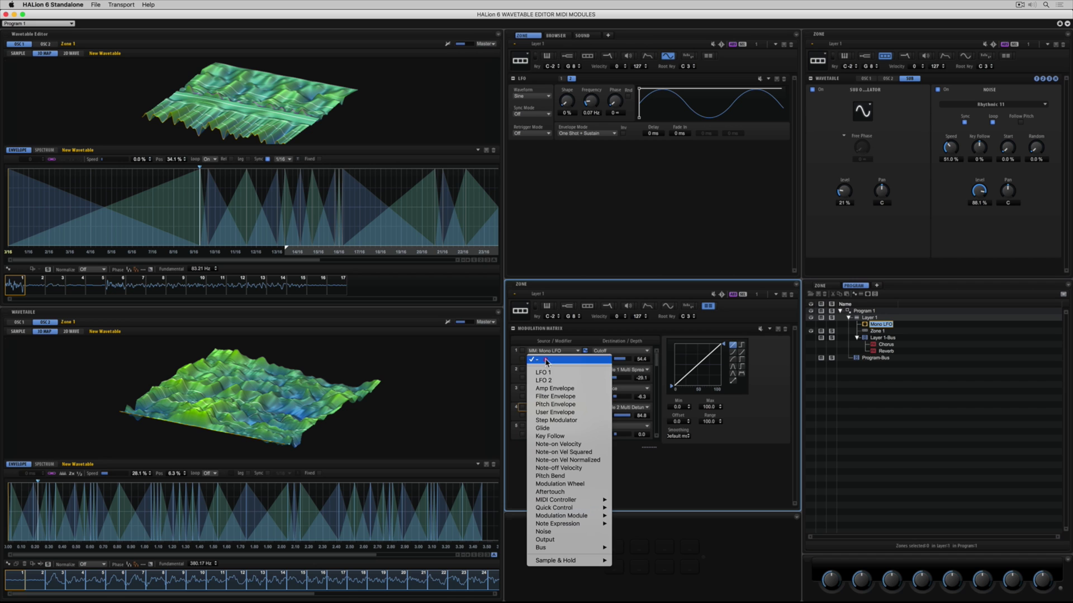
left_click(568, 484)
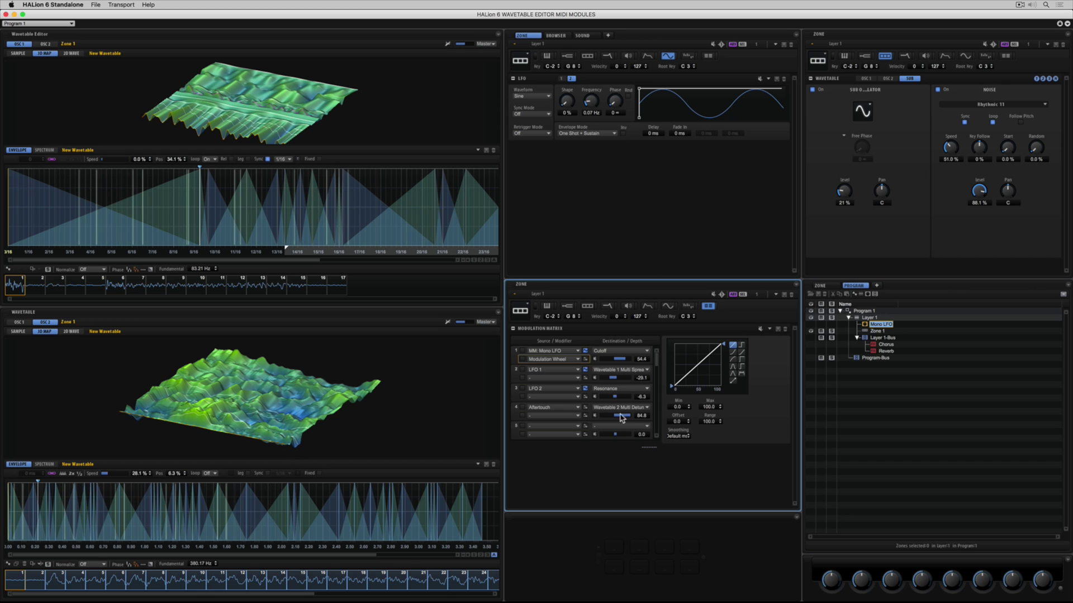
left_click_drag(613, 360, 605, 361)
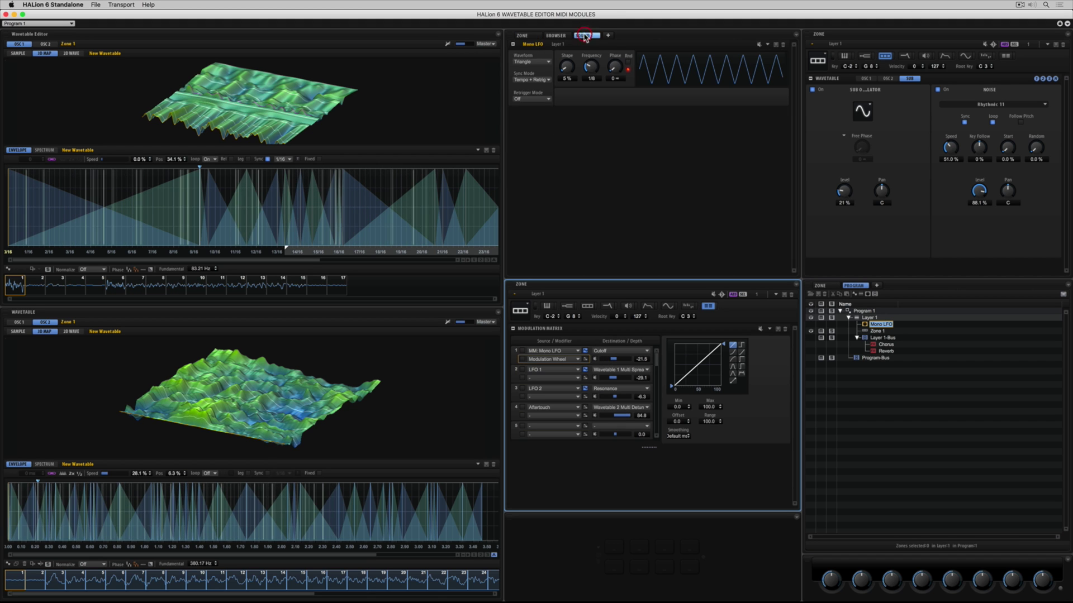
left_click(579, 74)
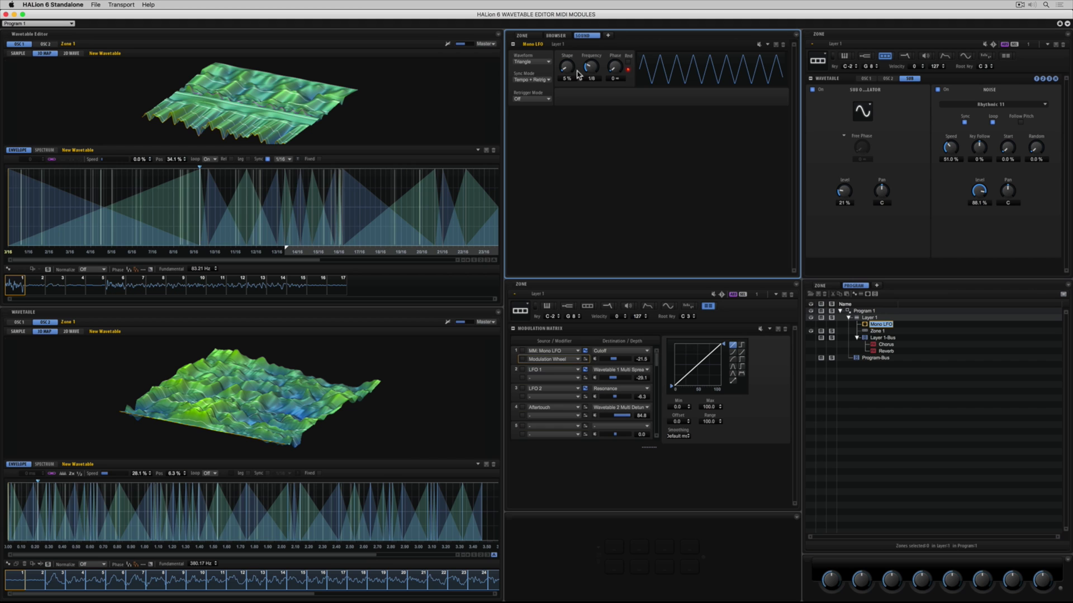
Step: Slow the Mono LFO to 64/4 and set the sub oscillator to Pulse Narrow at a higher level
left_click_drag(588, 70, 615, 40)
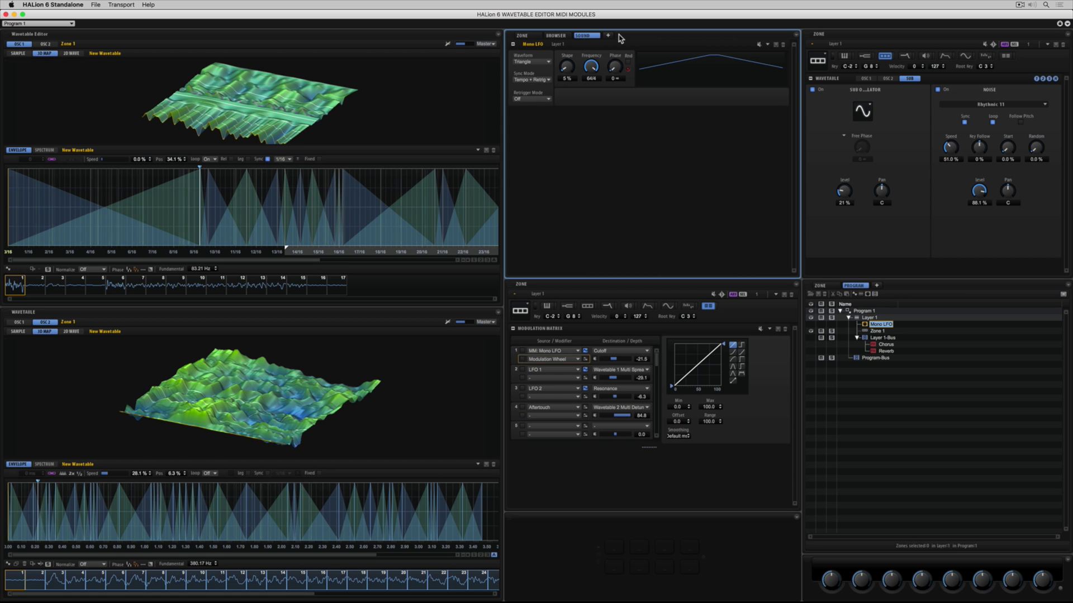
left_click(869, 105)
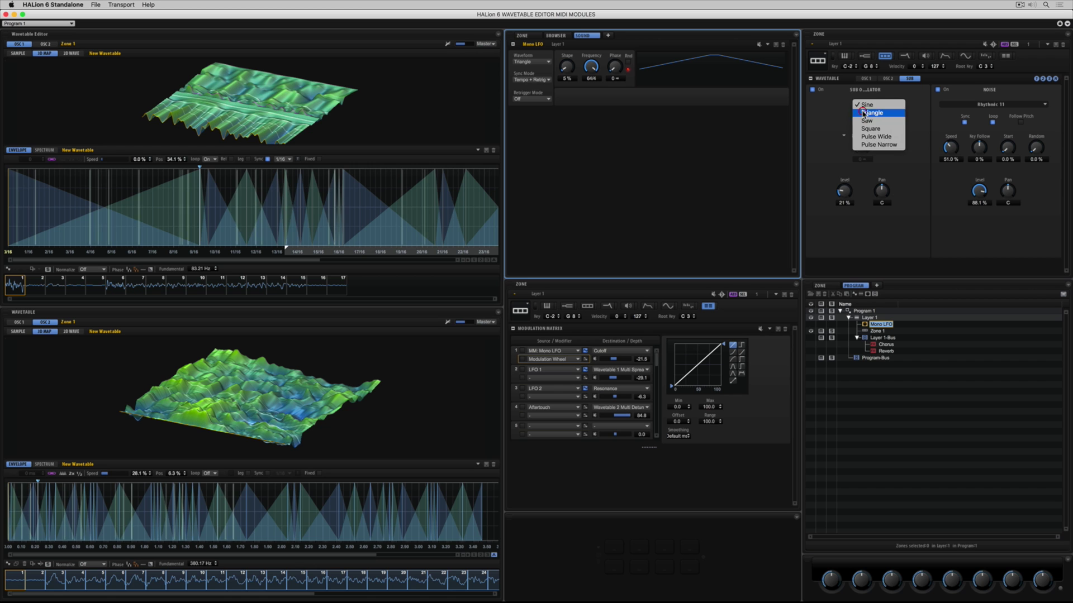
left_click(869, 145)
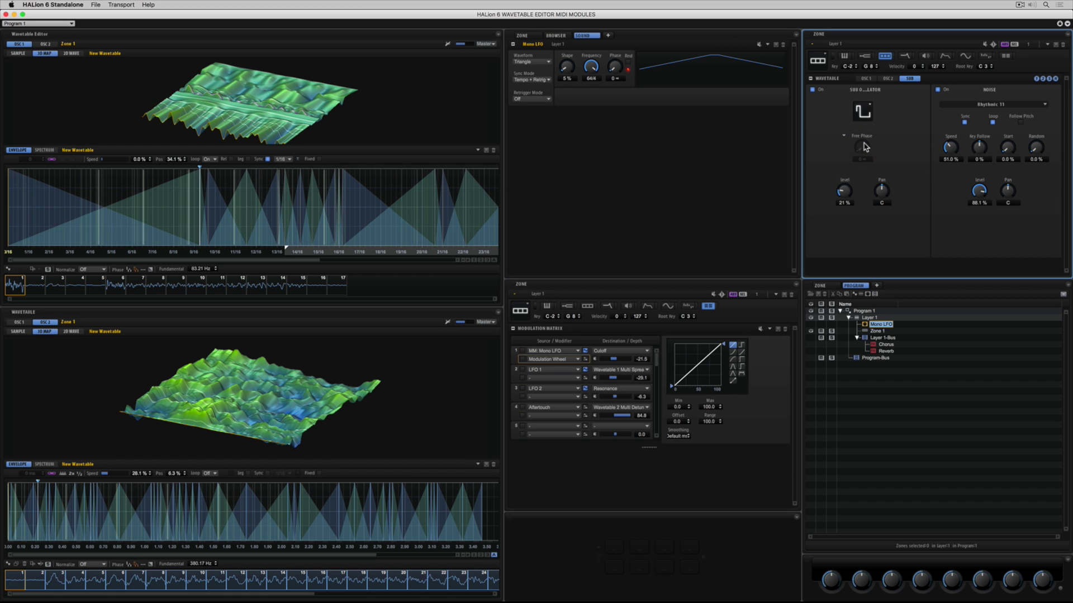
left_click(868, 115)
left_click(866, 91)
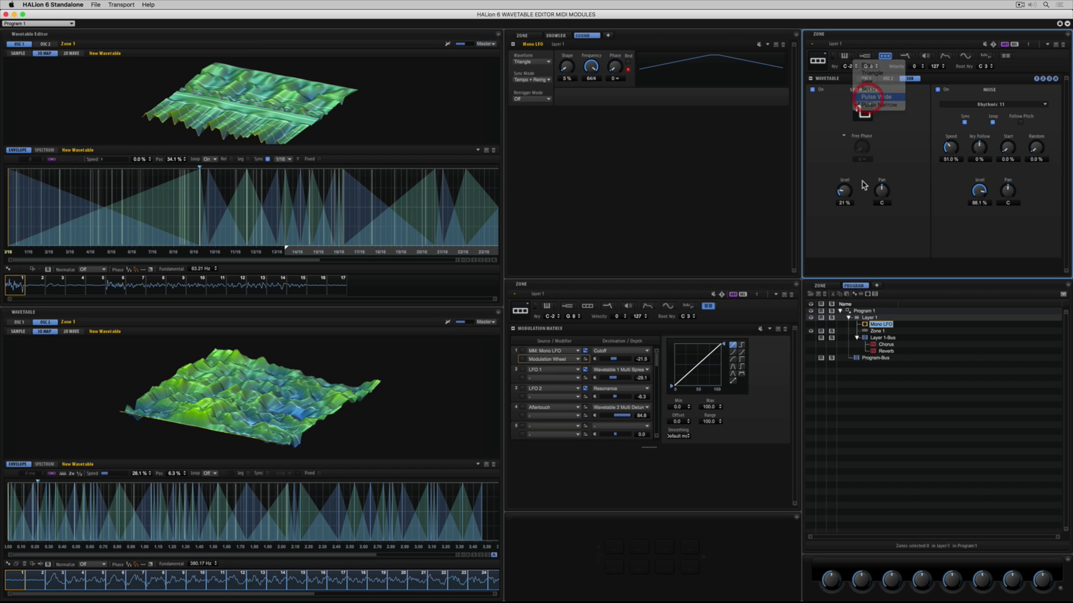
left_click_drag(843, 198, 846, 172)
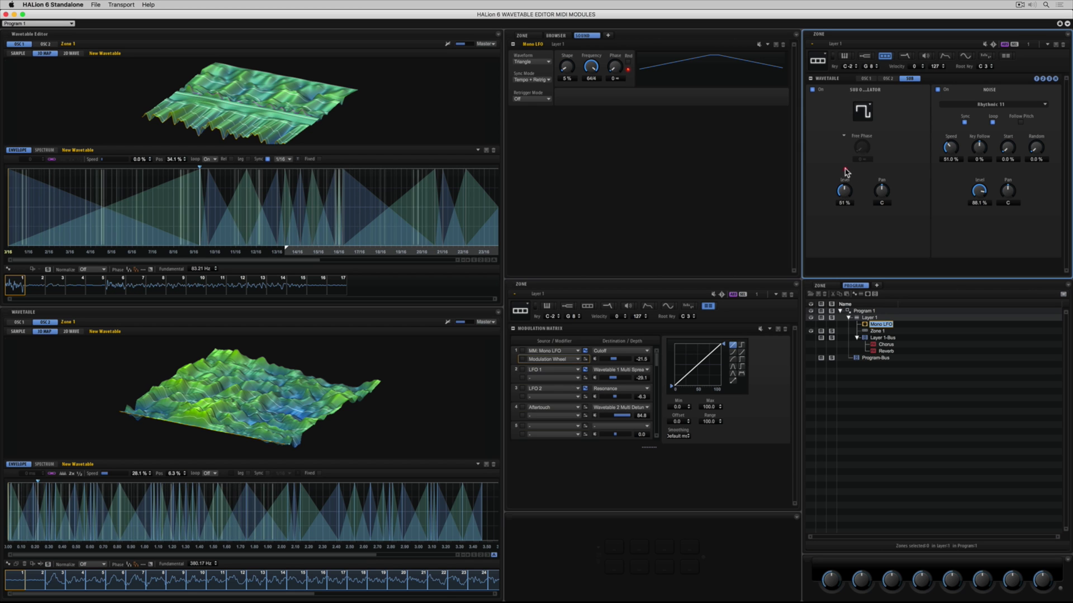
left_click(861, 110)
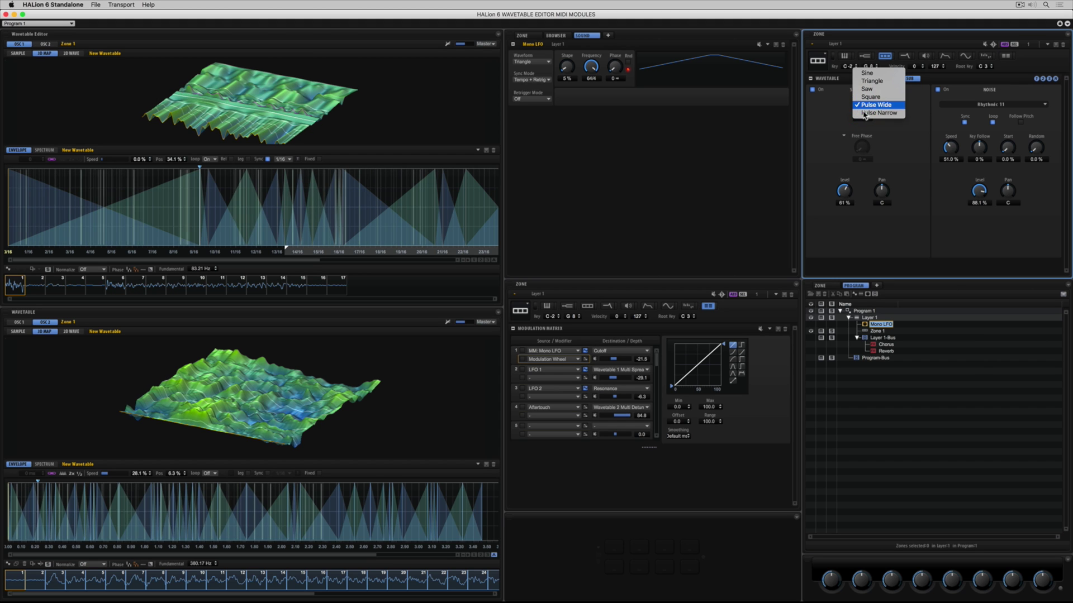
left_click(864, 114)
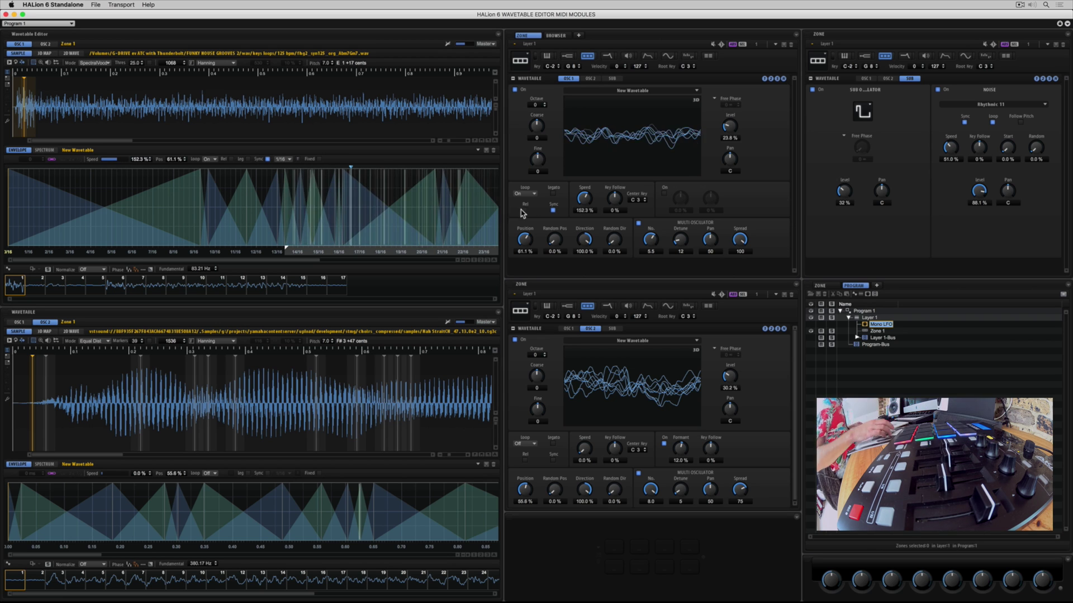
Step: Display OSC 1's wavetable as a 3D surface map
left_click(695, 101)
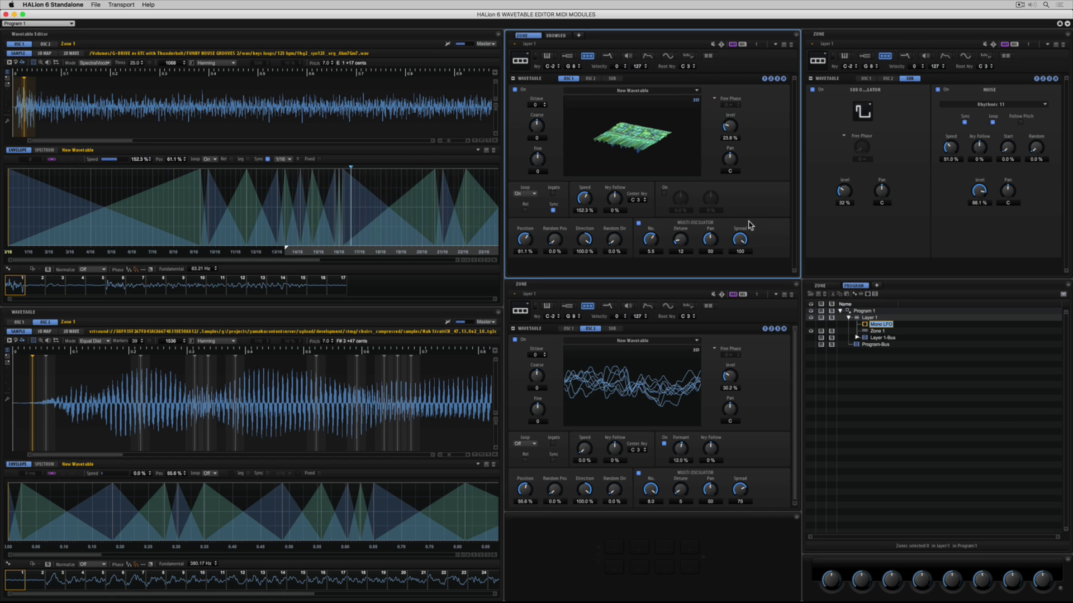
Step: Adjust the noise oscillator's Speed and raise its Start amount
left_click(949, 148)
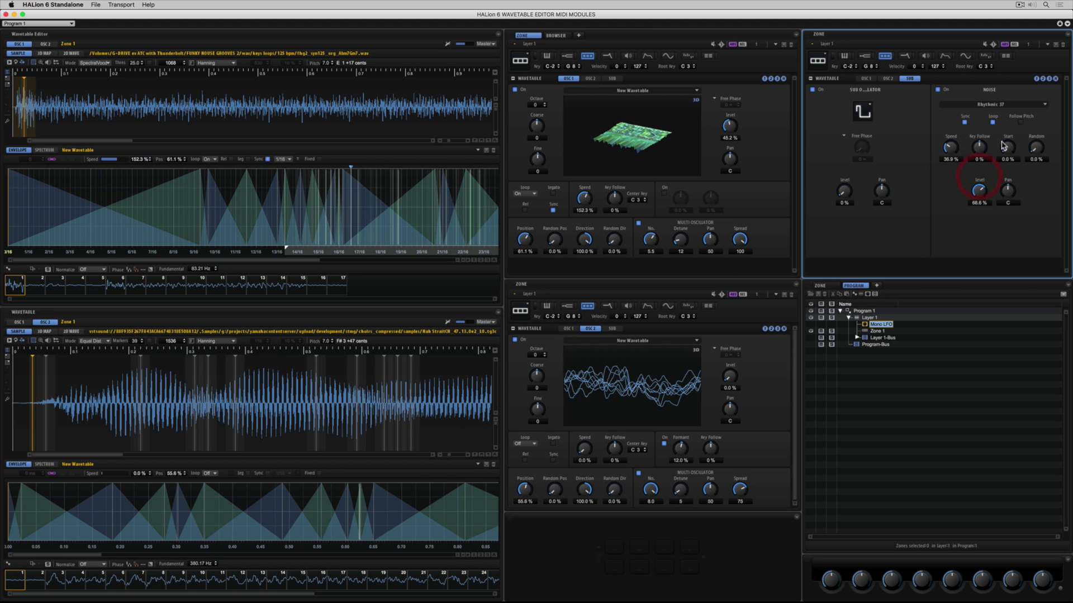
left_click_drag(1004, 146, 1008, 94)
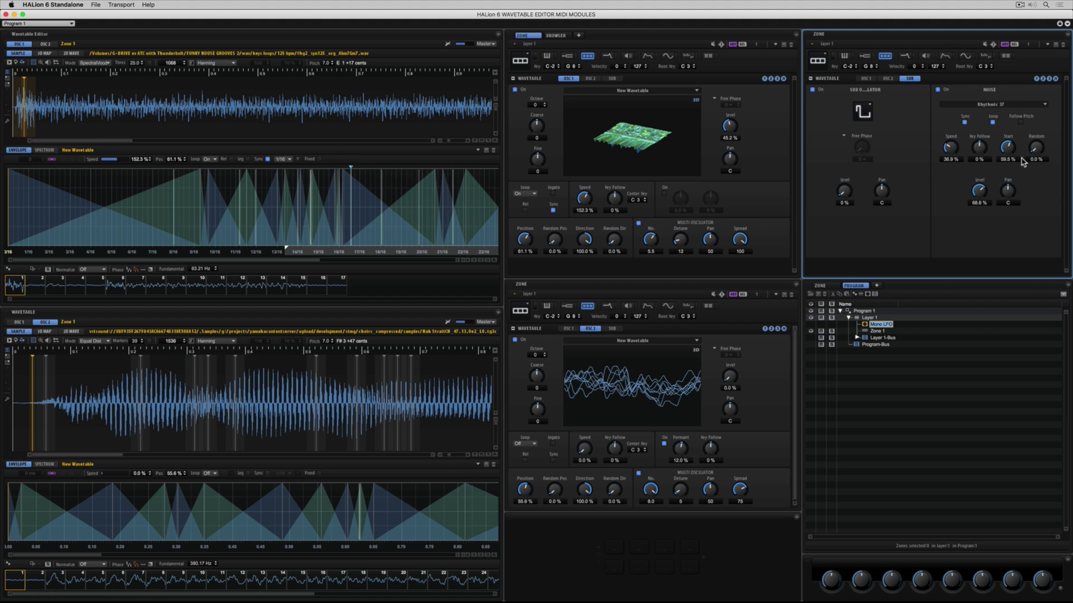
scroll(1008, 148, "down", 5)
scroll(952, 149, "up", 5)
Step: Assign the noise Speed (72.2%) to Layer 1 quick control 2
right_click(954, 150)
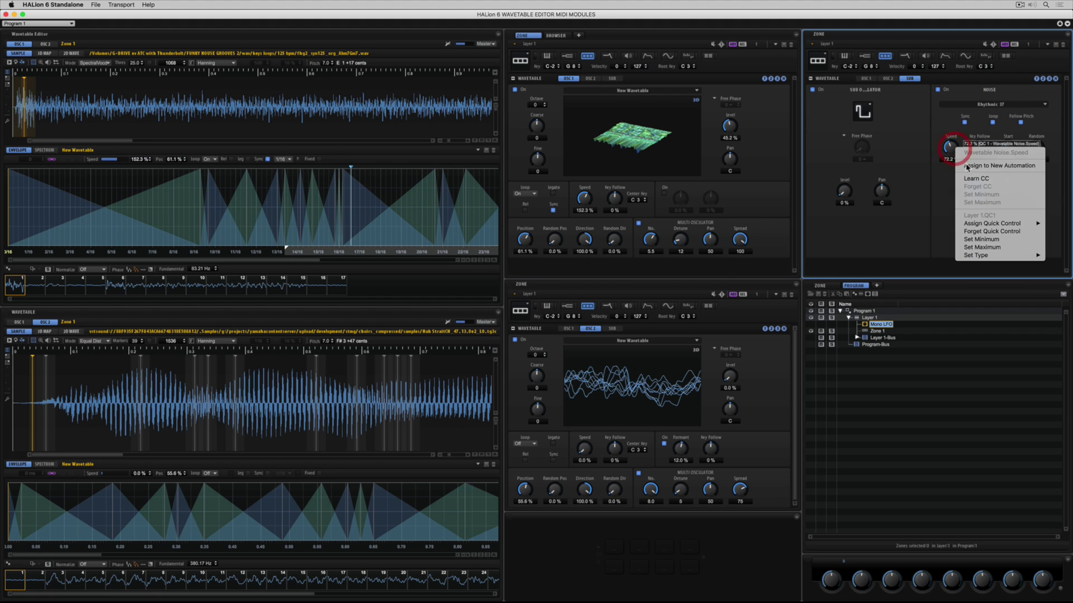
mouse_move(982, 226)
mouse_move(922, 231)
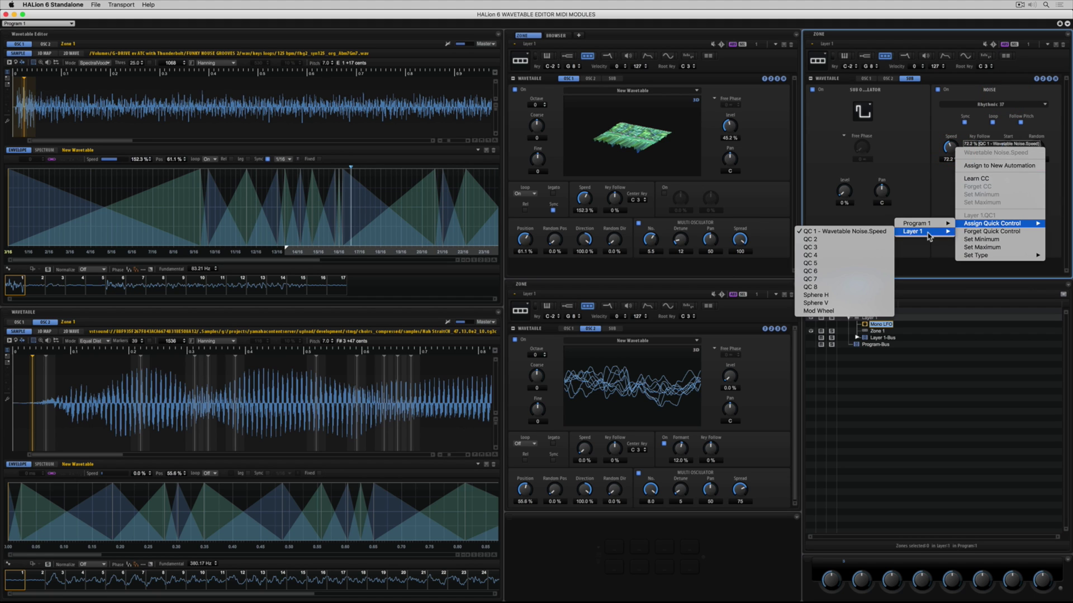
left_click(882, 240)
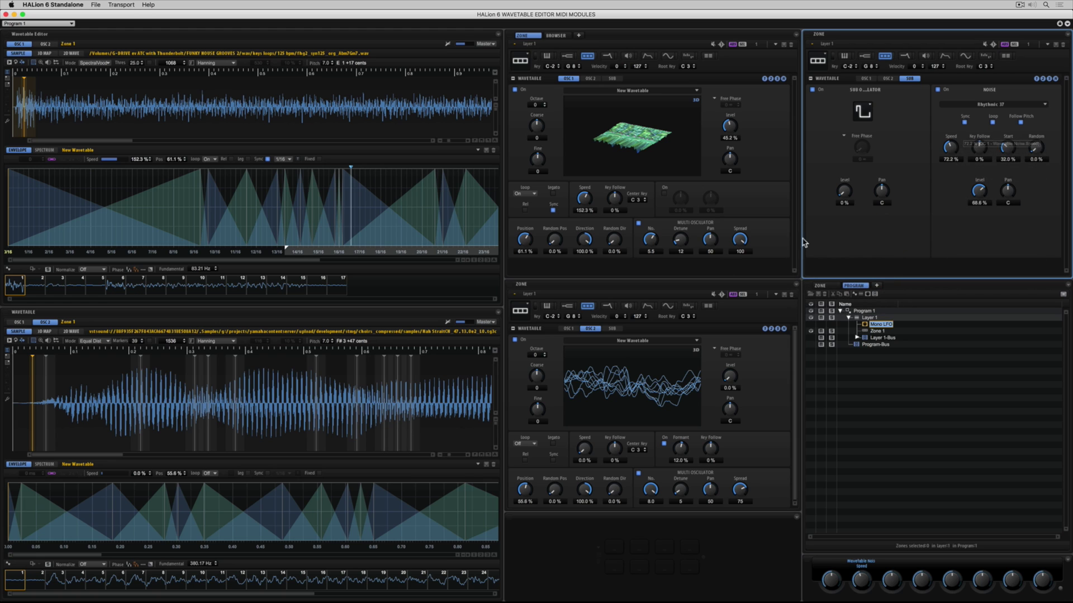
Step: Assign Wavetable 1 Direction X to Layer 1 quick control 3
right_click(585, 240)
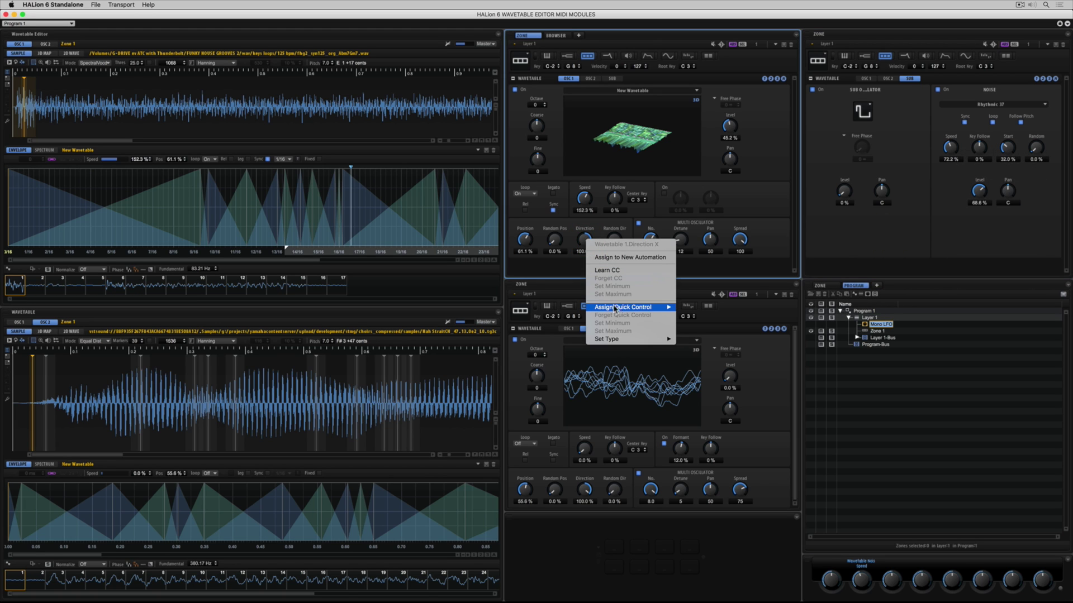
mouse_move(634, 307)
mouse_move(701, 316)
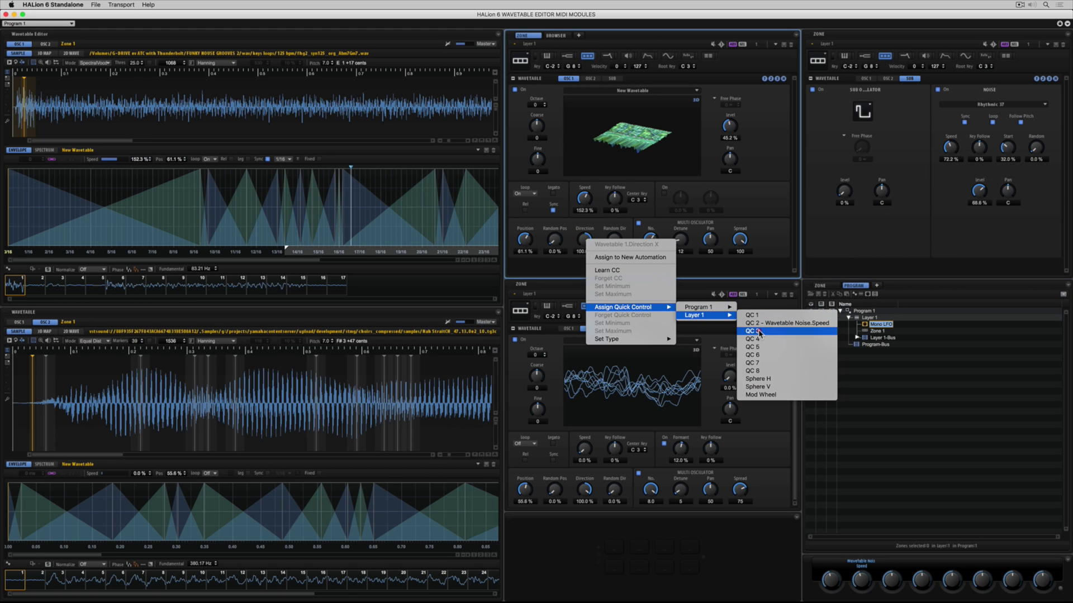
left_click(759, 333)
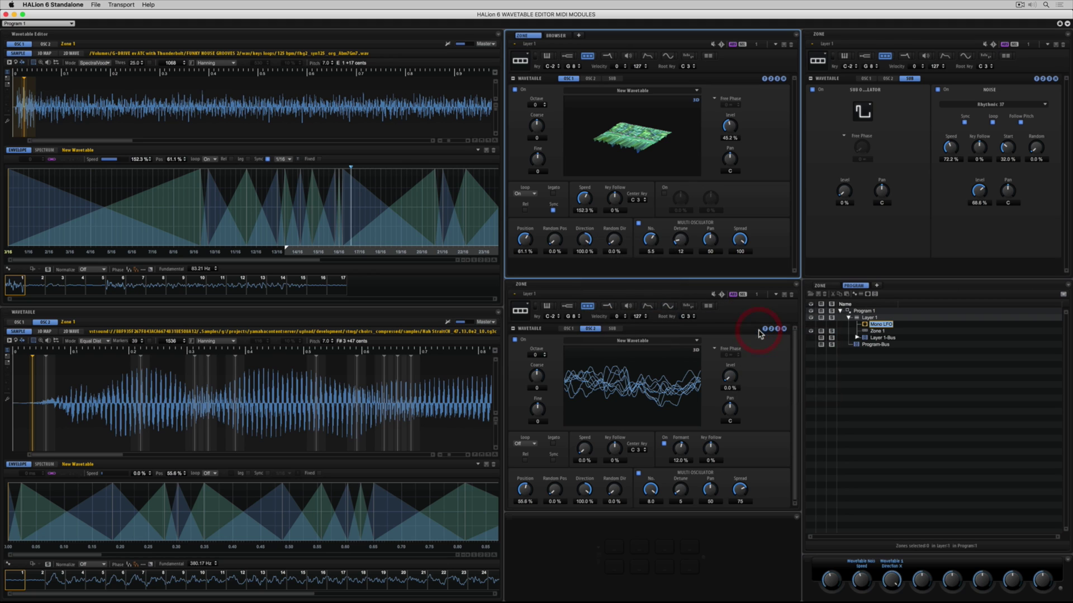
left_click(858, 584)
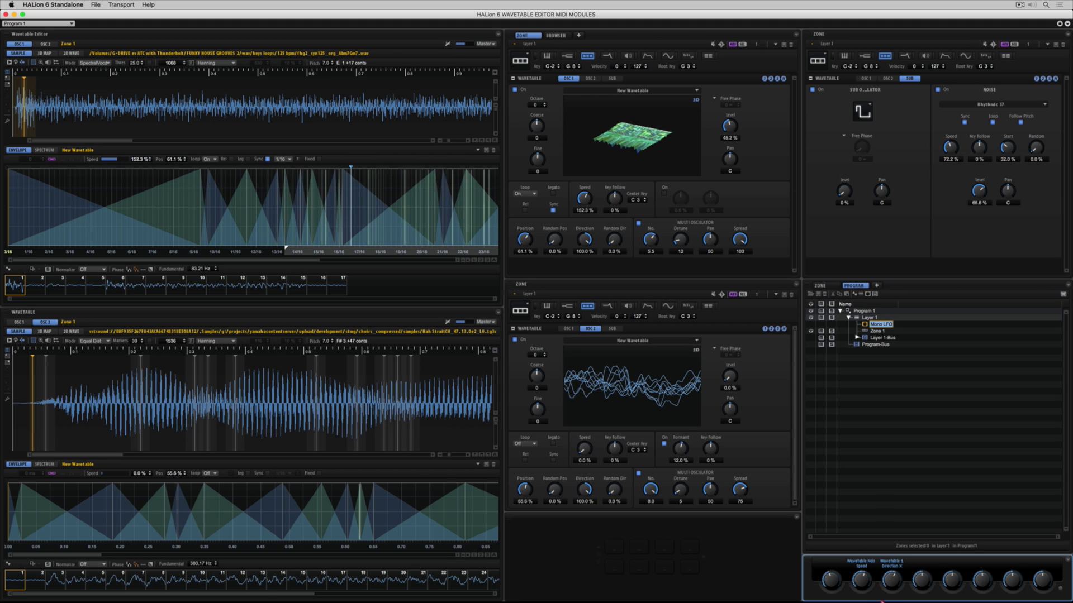
Step: Close the wavetable editor and select Program 1 in the Program tree
left_click(6, 14)
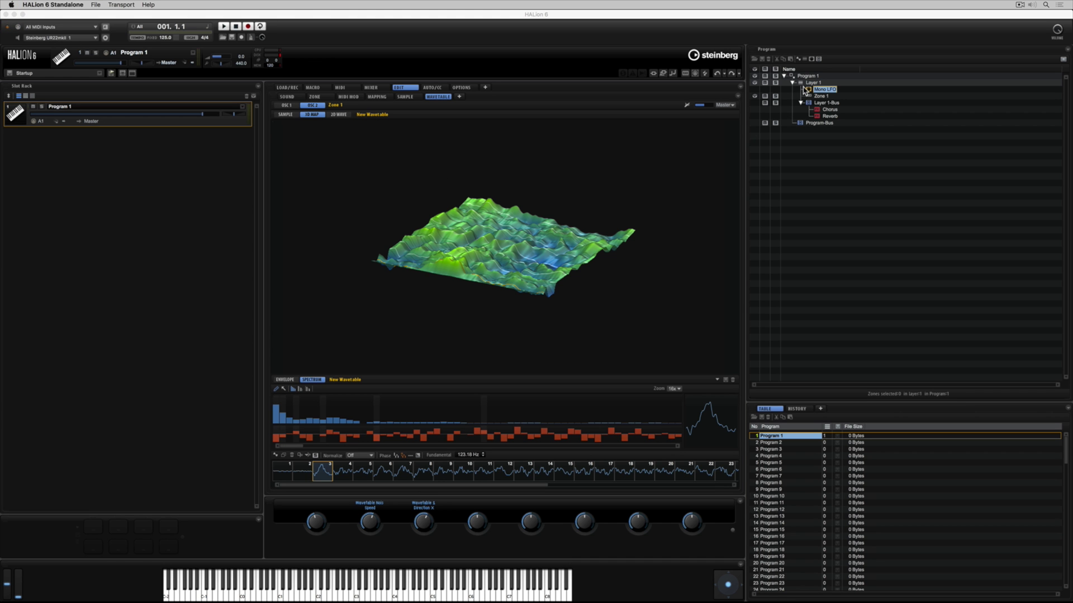
left_click(806, 76)
left_click(806, 76)
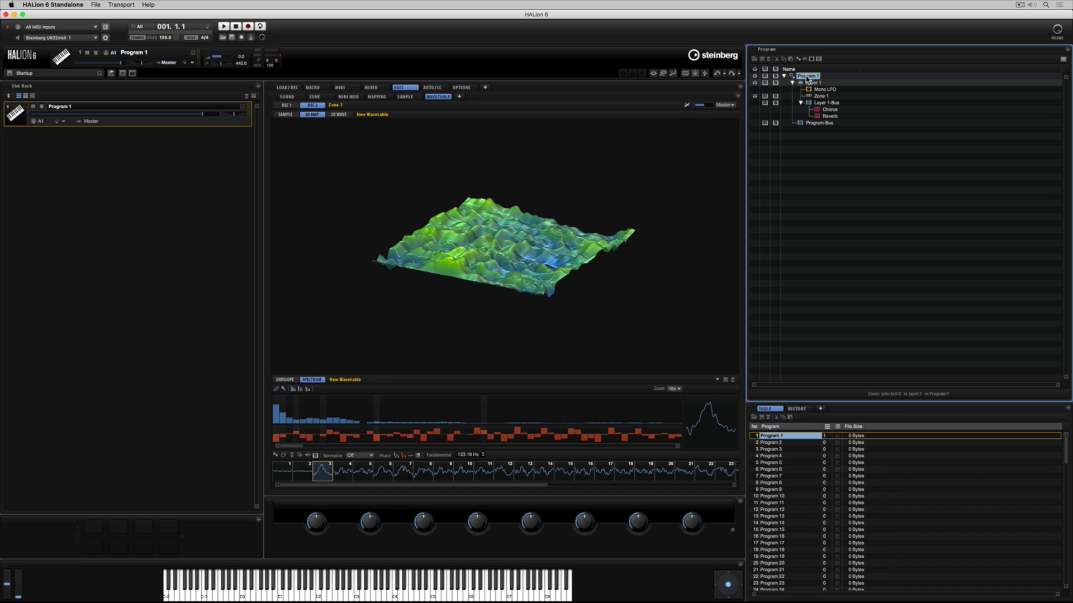
Step: Save Program 1 as the preset 'WAVETABLE TEST 2'
left_click(762, 59)
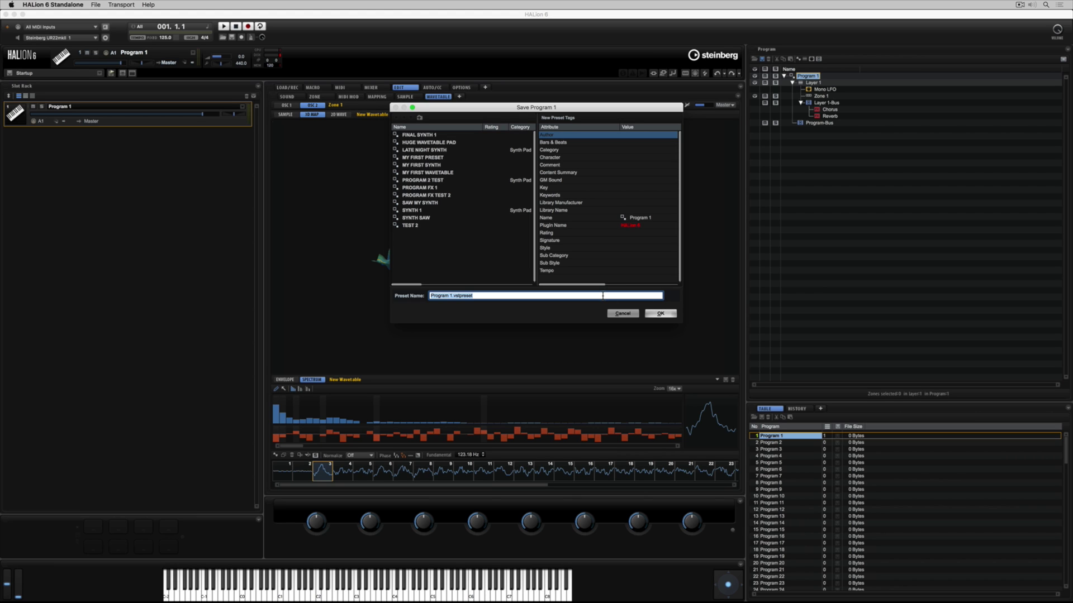
type("WAVETABLE TEST 2")
key("Return")
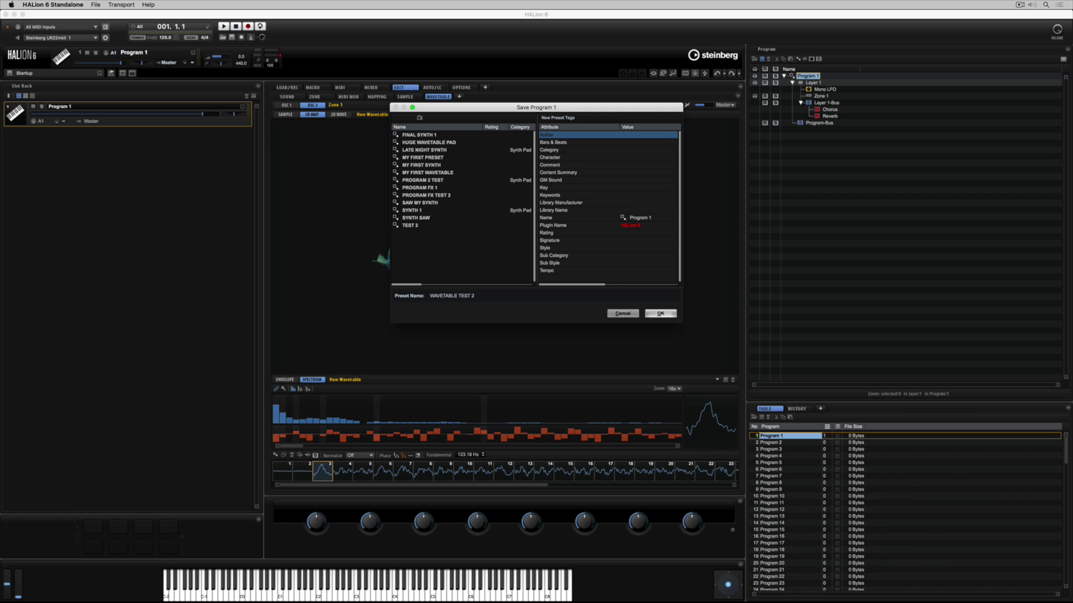
left_click(667, 315)
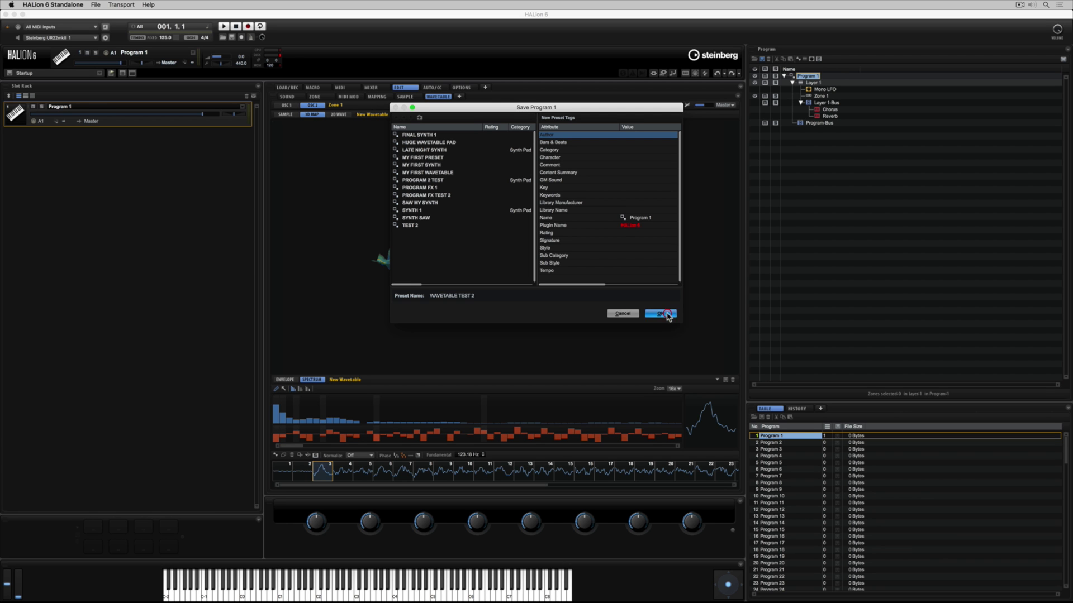